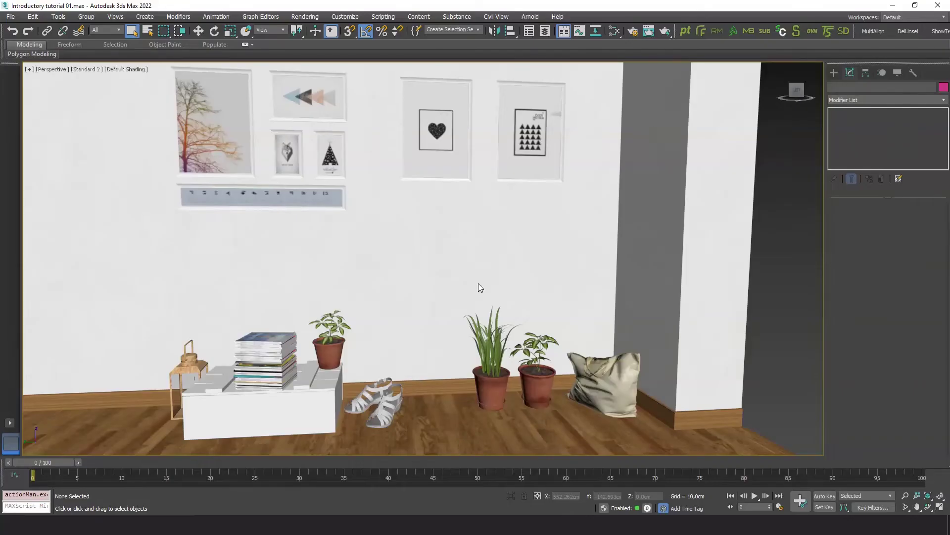
alt+middle_drag(464, 307, 464, 349)
click(291, 396)
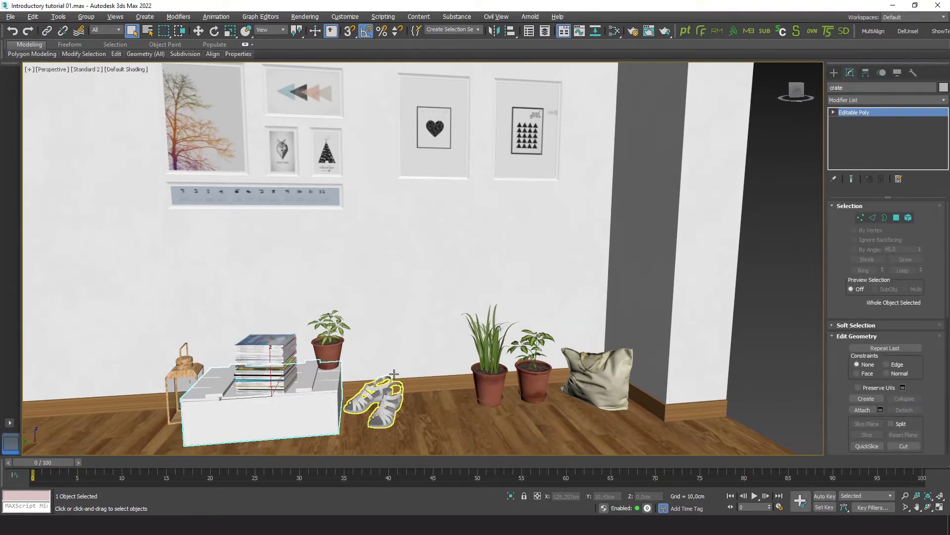
alt+middle_drag(406, 373, 468, 333)
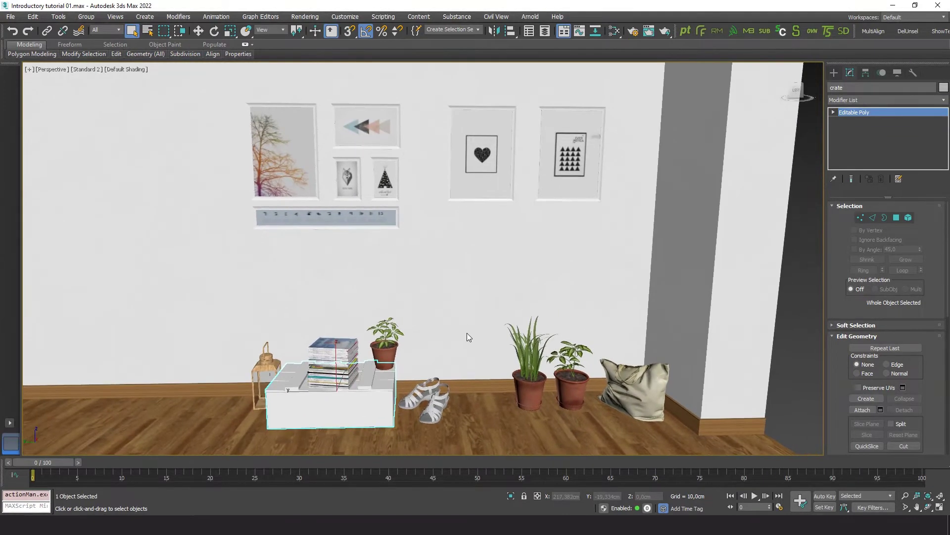
scroll(465, 332, up, 2)
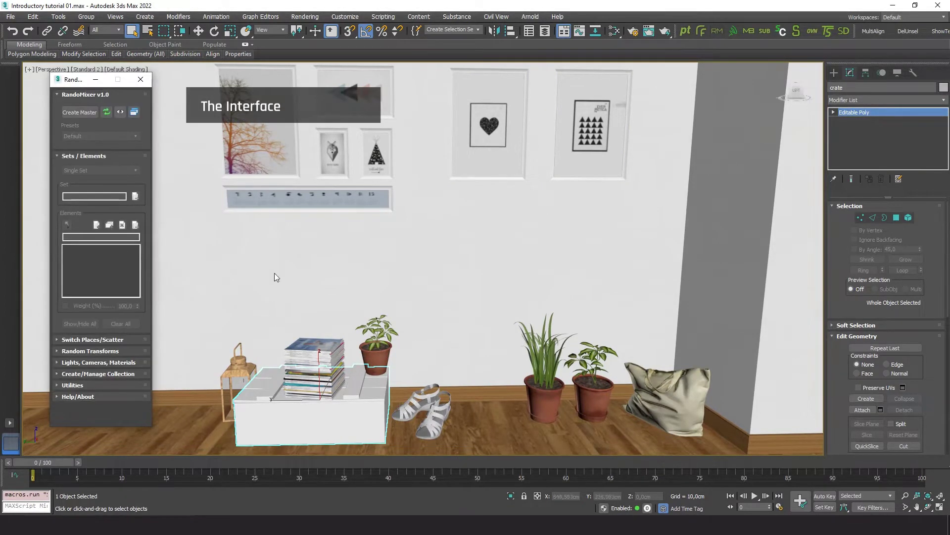
click(230, 282)
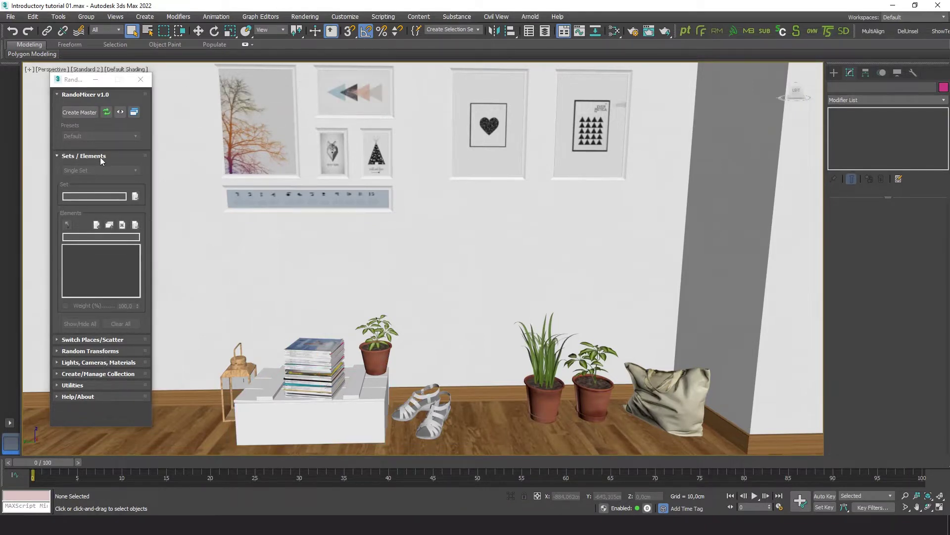
Examine RandoMixer's sections for sets and elements, switching places and scattering, transforms, lights, cameras and materials, collections, utilities and help.
click(83, 156)
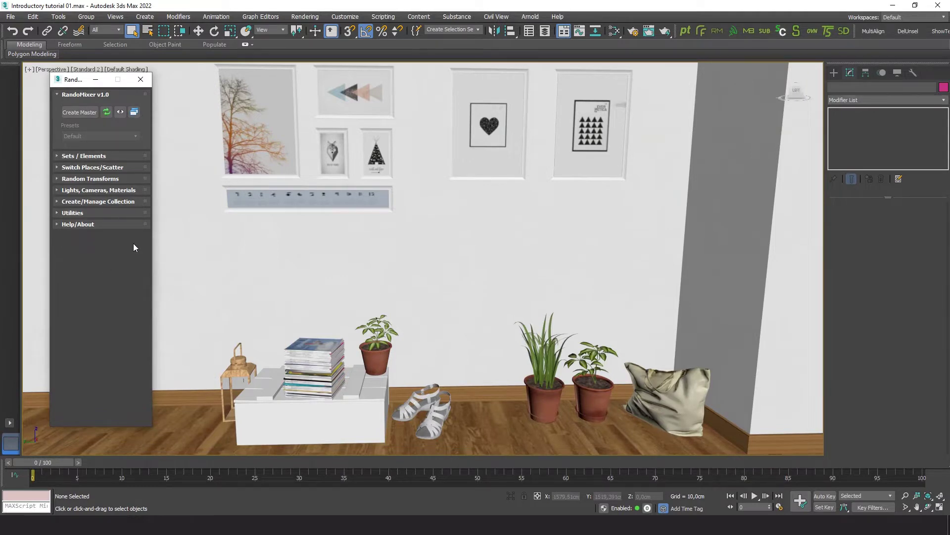
click(105, 155)
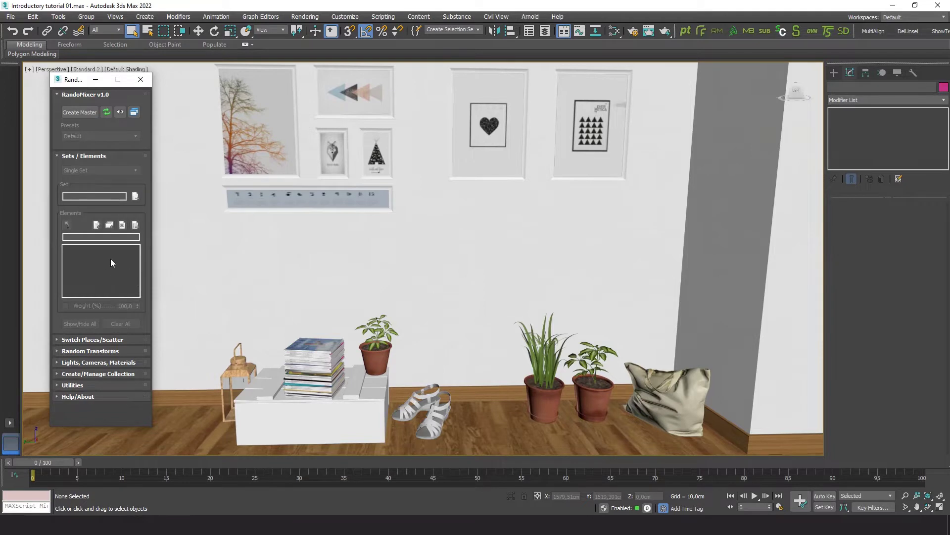
click(114, 156)
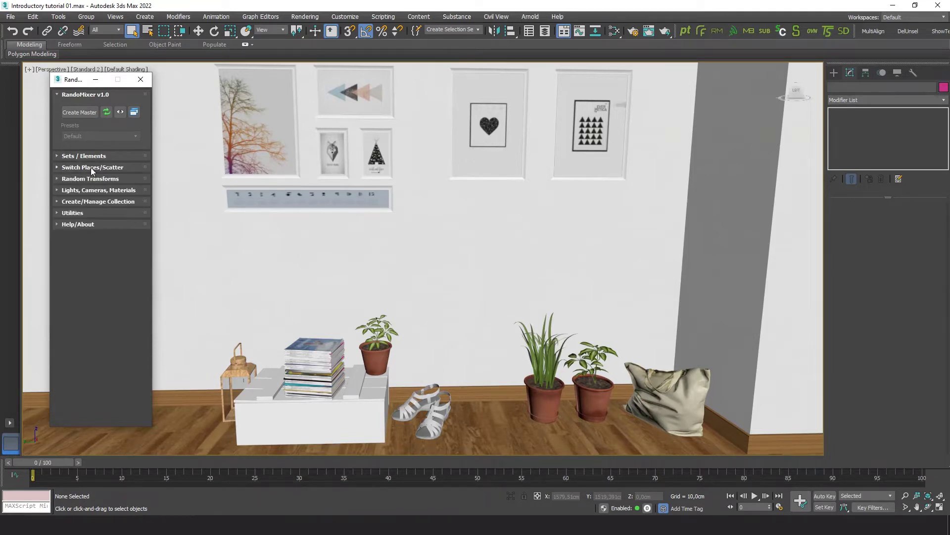
click(106, 168)
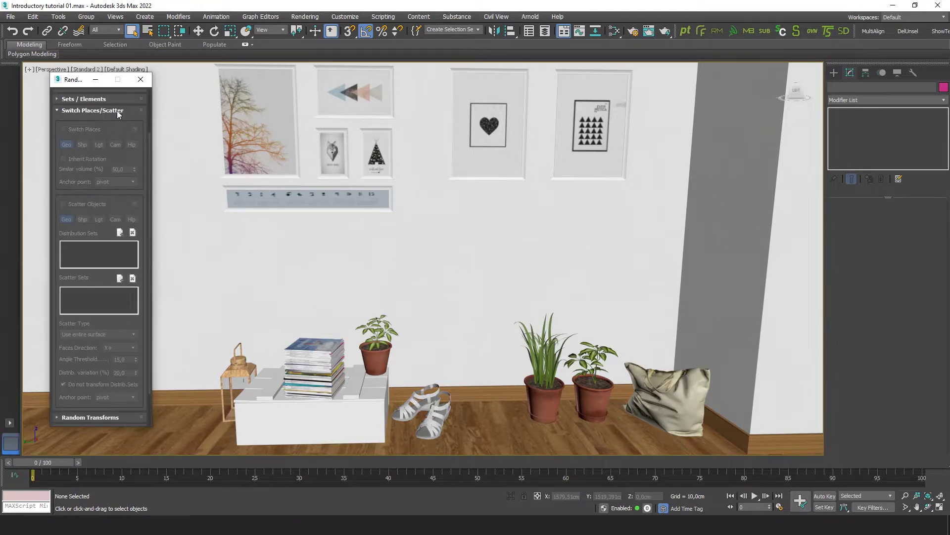
click(116, 110)
click(92, 178)
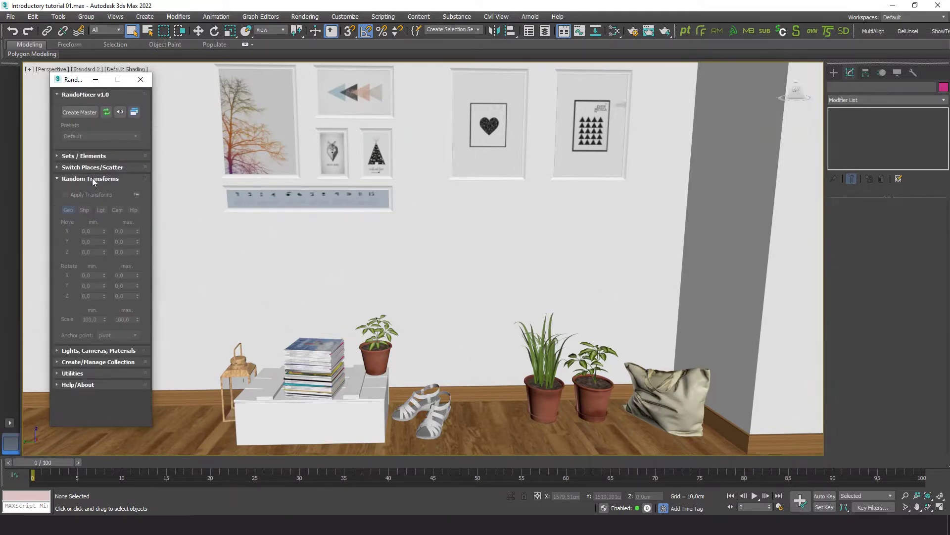
click(95, 180)
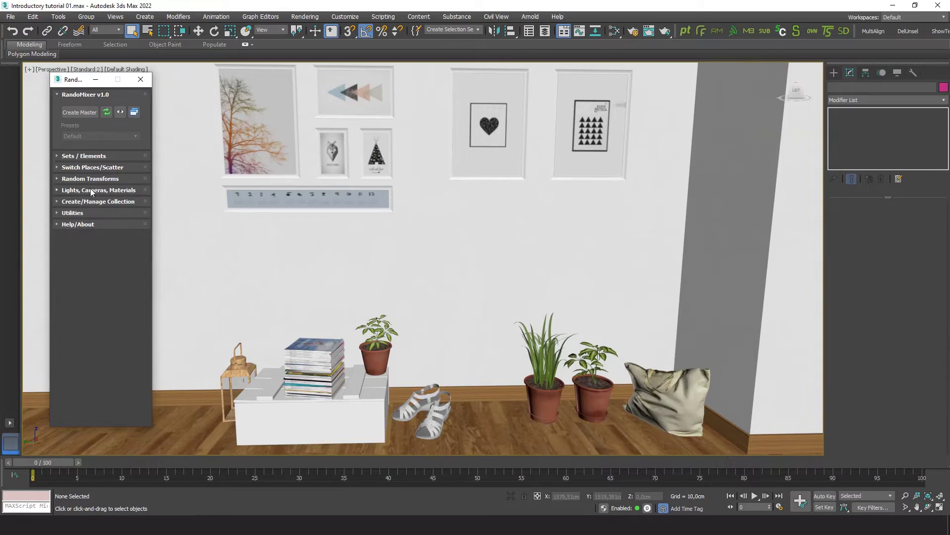
click(90, 188)
click(90, 189)
click(94, 202)
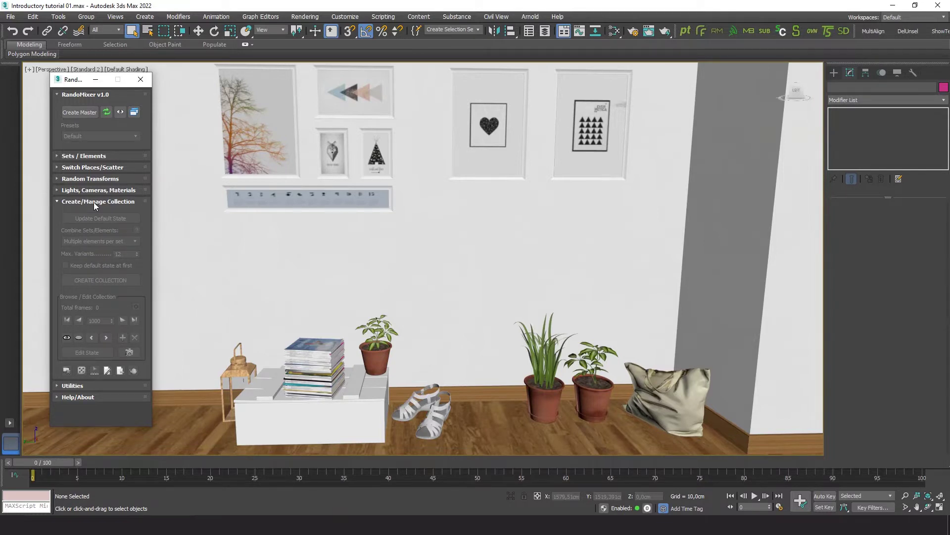
click(94, 202)
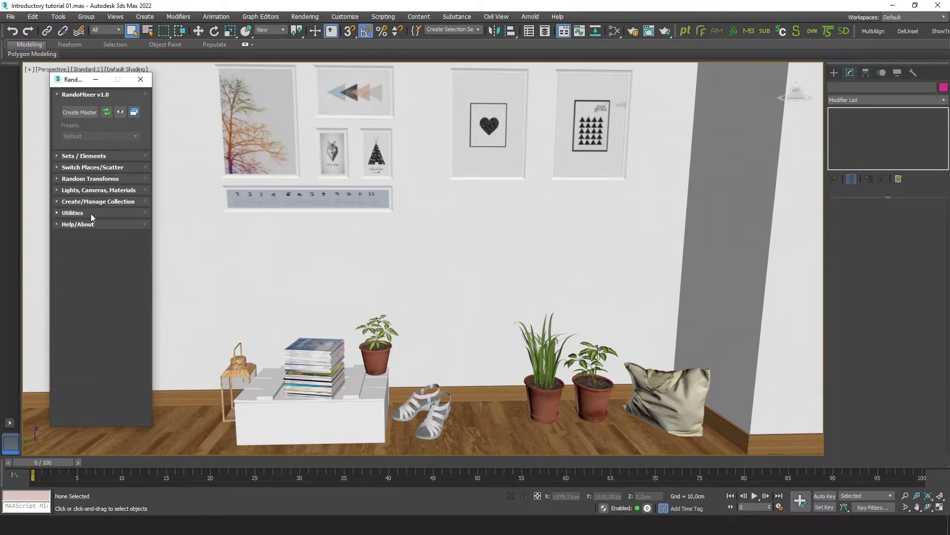
click(91, 213)
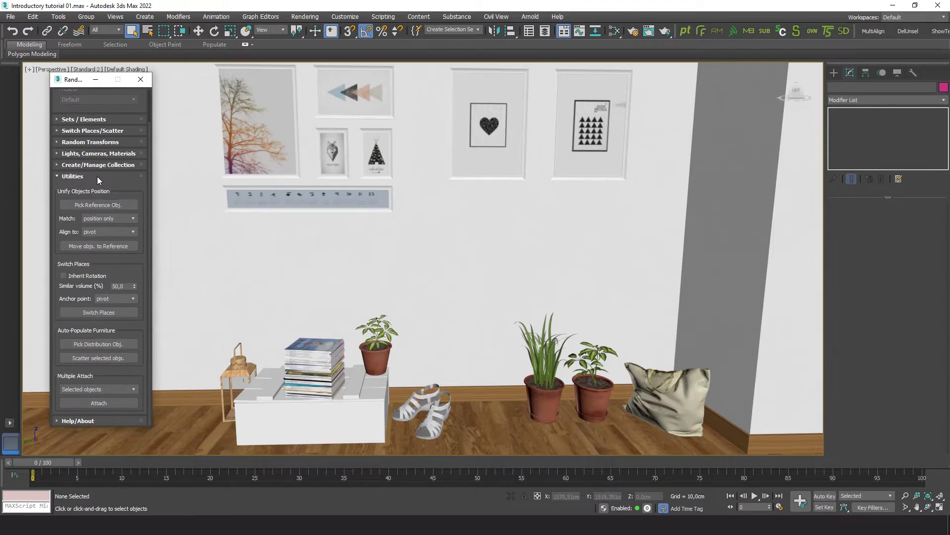
click(101, 176)
click(88, 226)
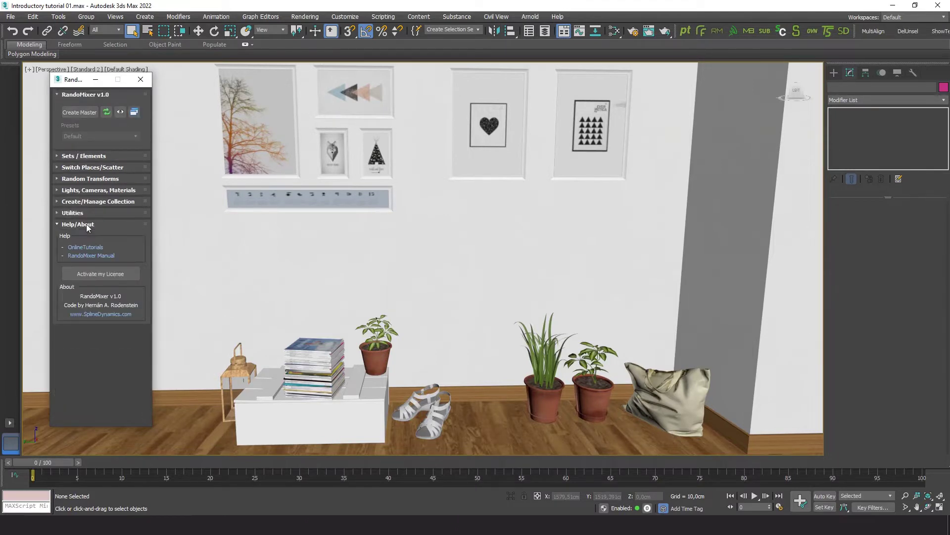
click(87, 225)
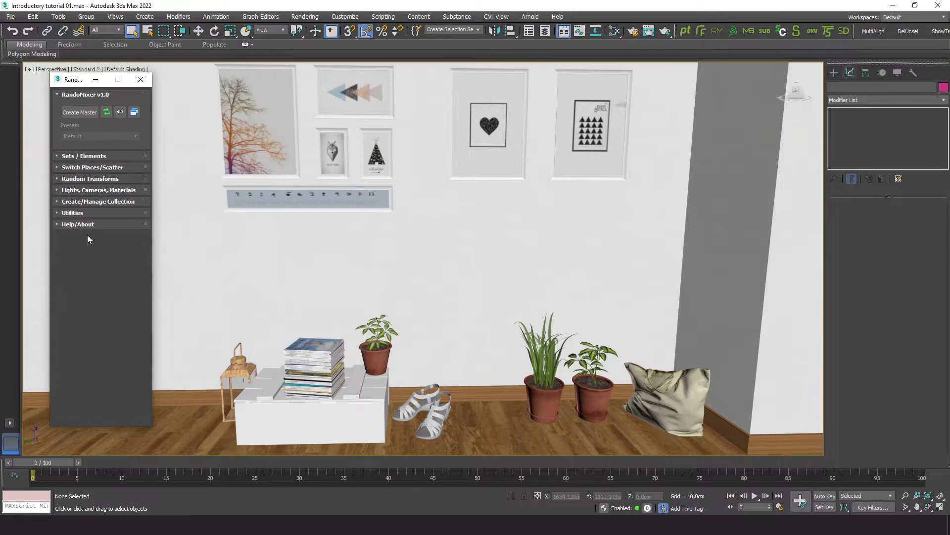
click(92, 155)
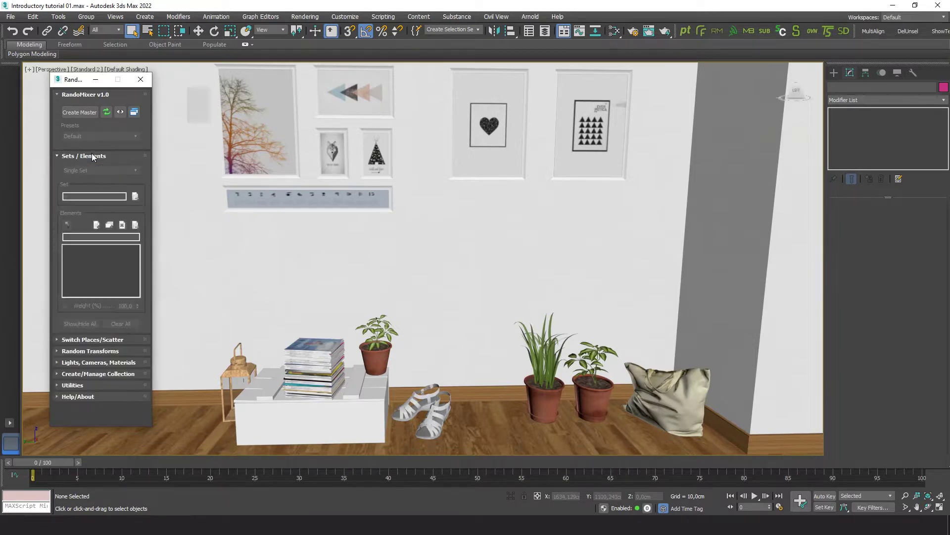
Create a RandoMixer master helper and raise it about 11 cm along Z above the wooden floor.
click(84, 112)
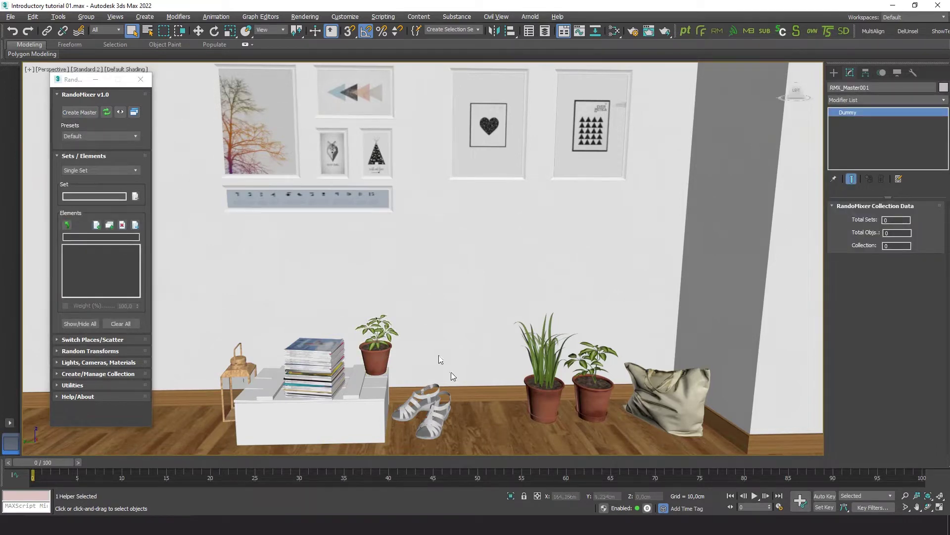
scroll(439, 354, down, 4)
scroll(439, 383, up, 6)
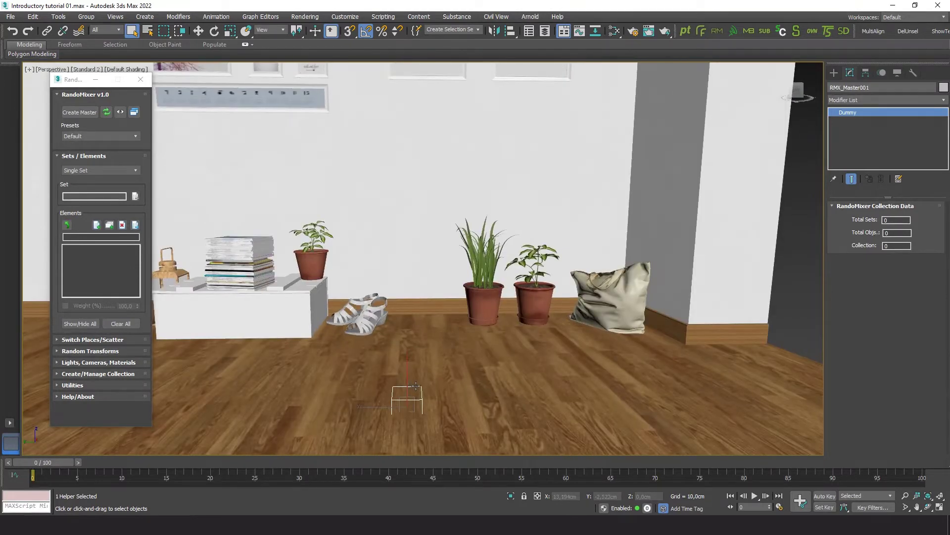
middle_drag(415, 386, 432, 369)
key(w)
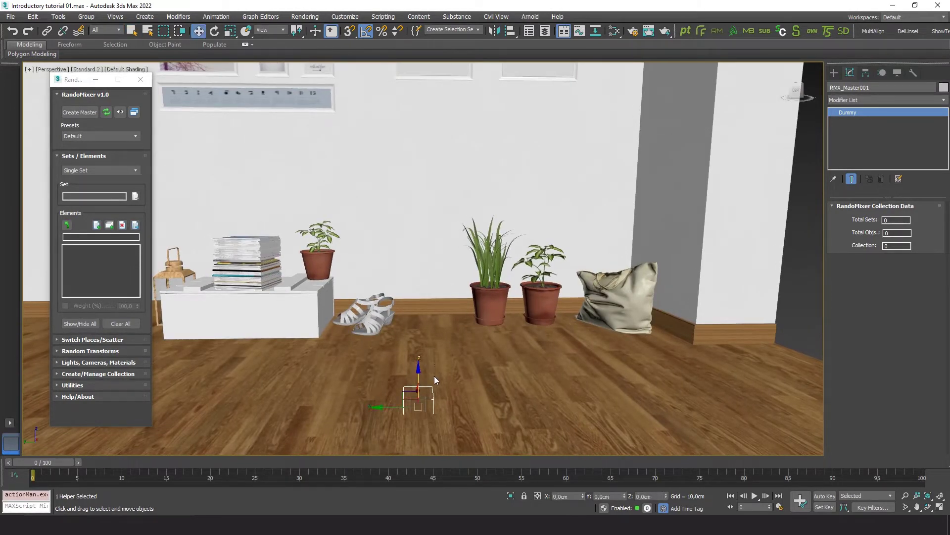
drag(417, 382, 415, 344)
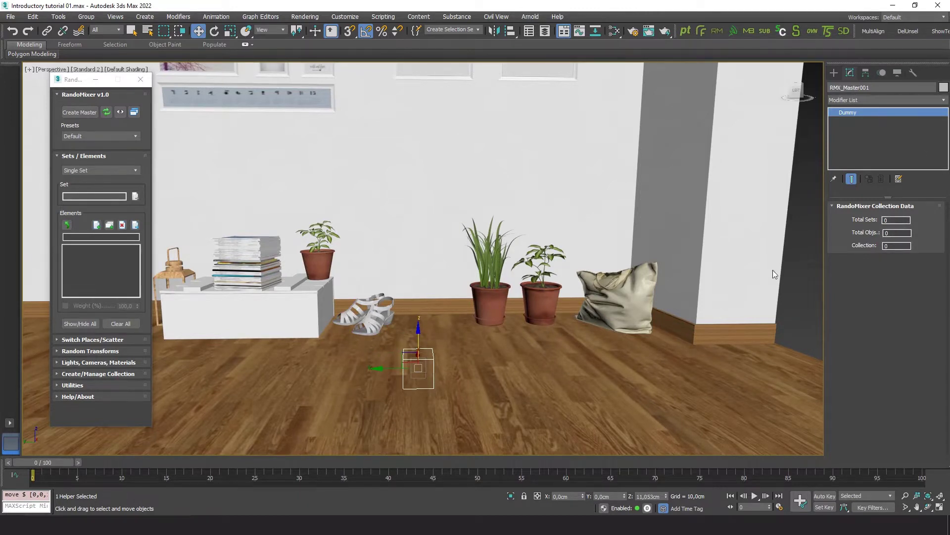
Toggle the visibility of the RandoMixer master helper and leave it hidden in the viewport.
click(120, 112)
click(120, 114)
click(121, 113)
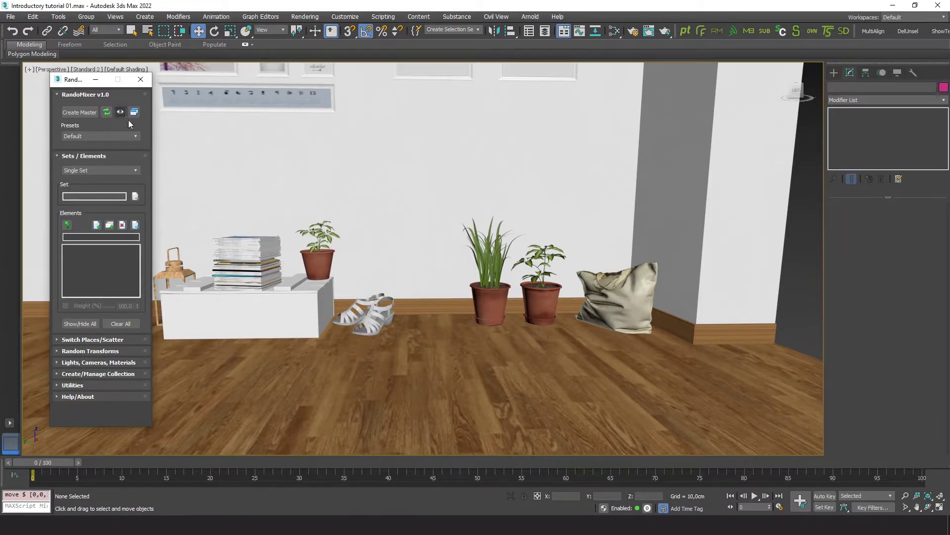
Review the available RandoMixer presets and keep the Default preset.
middle_drag(418, 215, 451, 276)
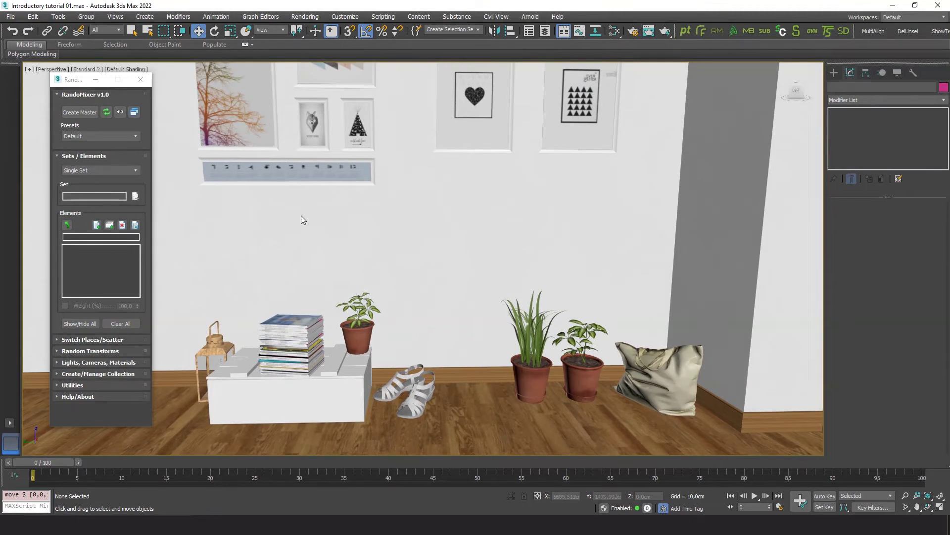
click(132, 137)
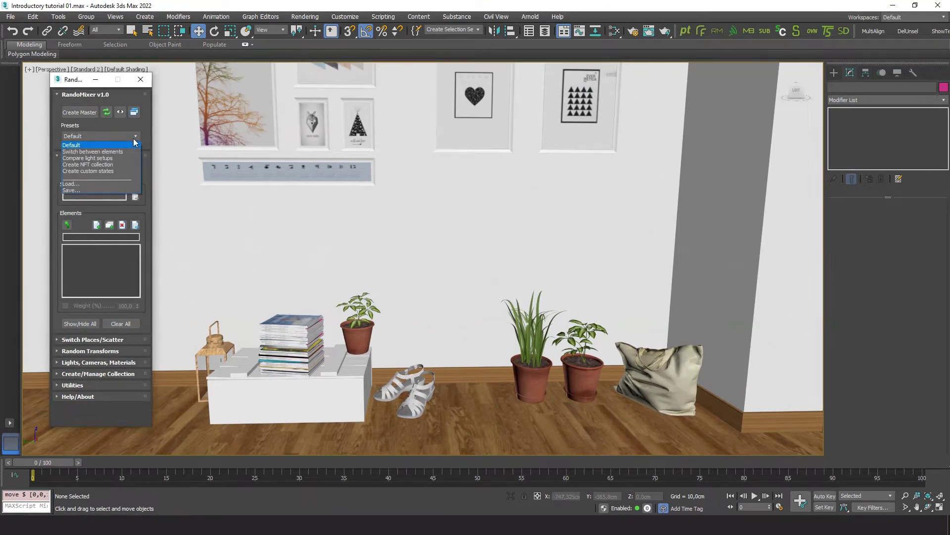
click(91, 137)
click(91, 137)
click(90, 136)
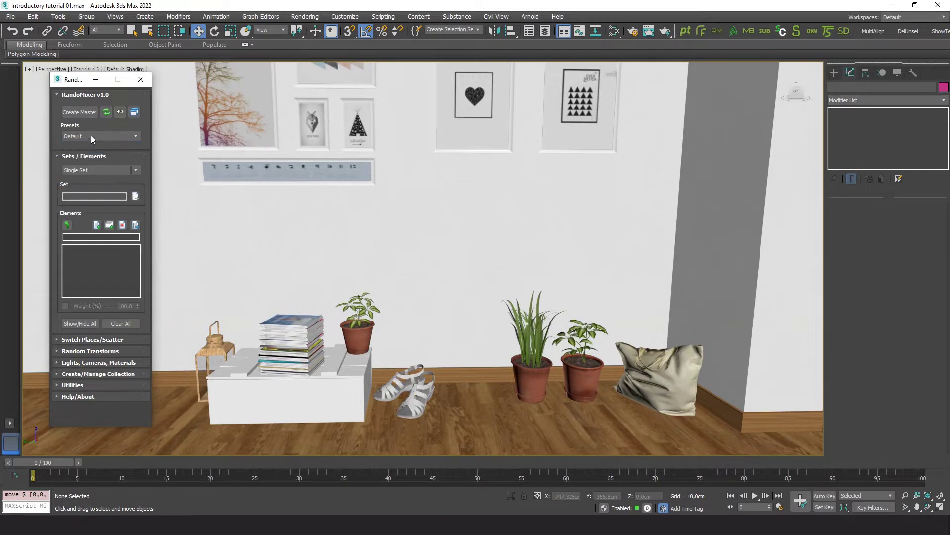
click(91, 136)
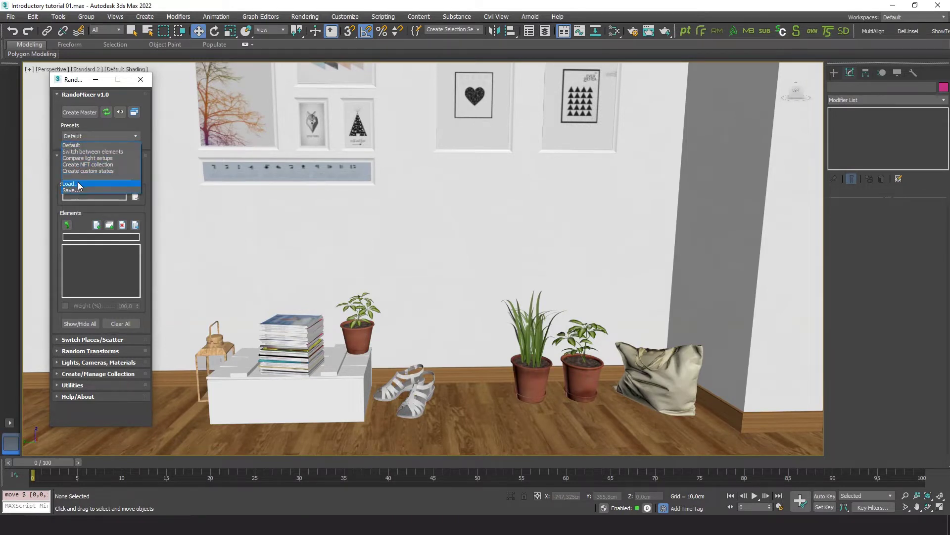
click(87, 144)
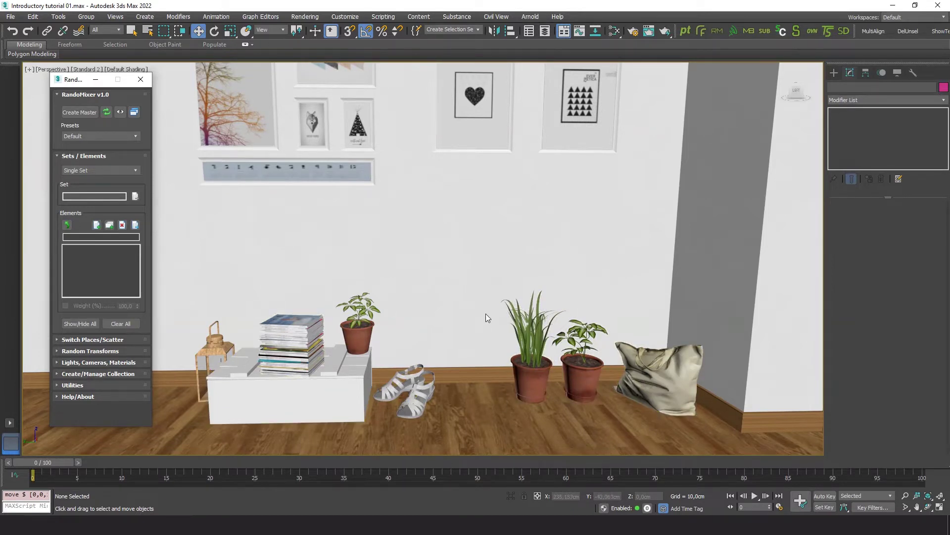
Add the potted plant on the crate and the two potted plants on the floor as elements of a single set.
click(362, 339)
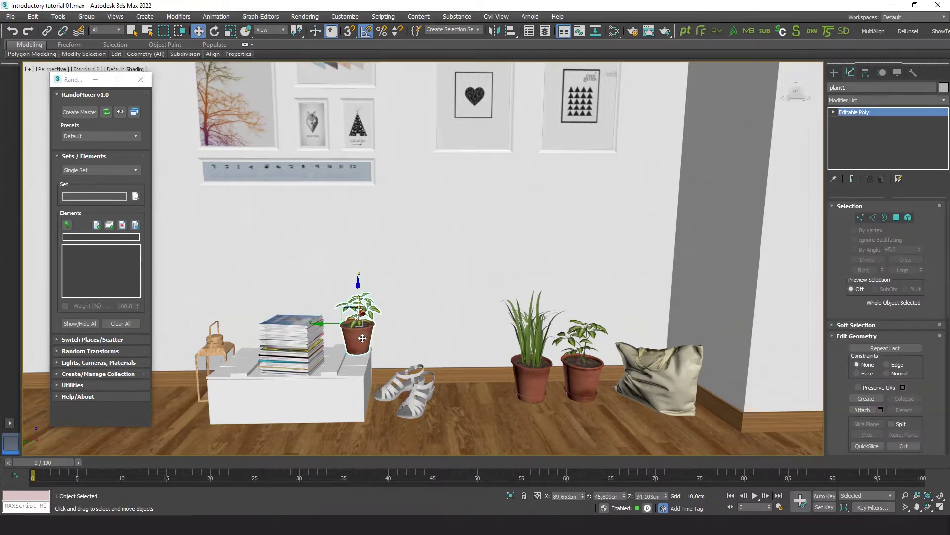
ctrl+click(539, 371)
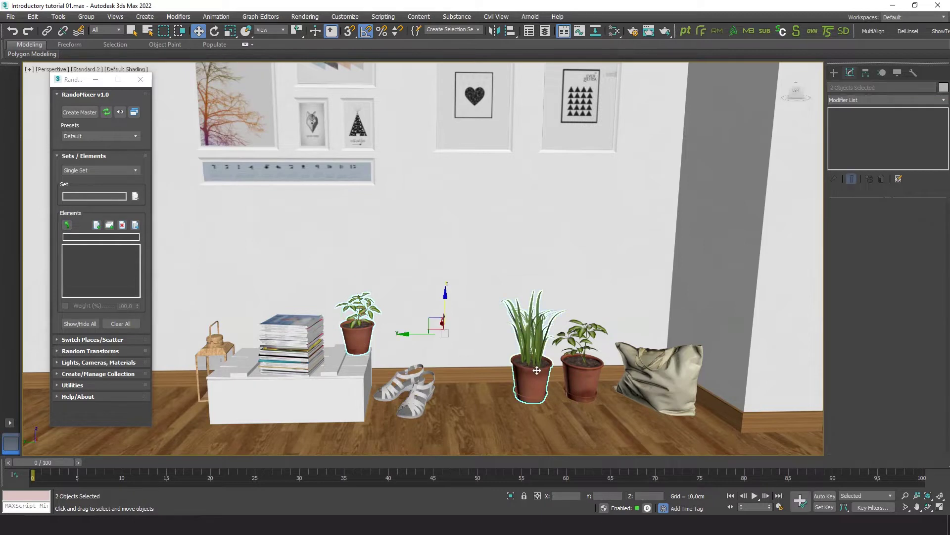
ctrl+click(575, 369)
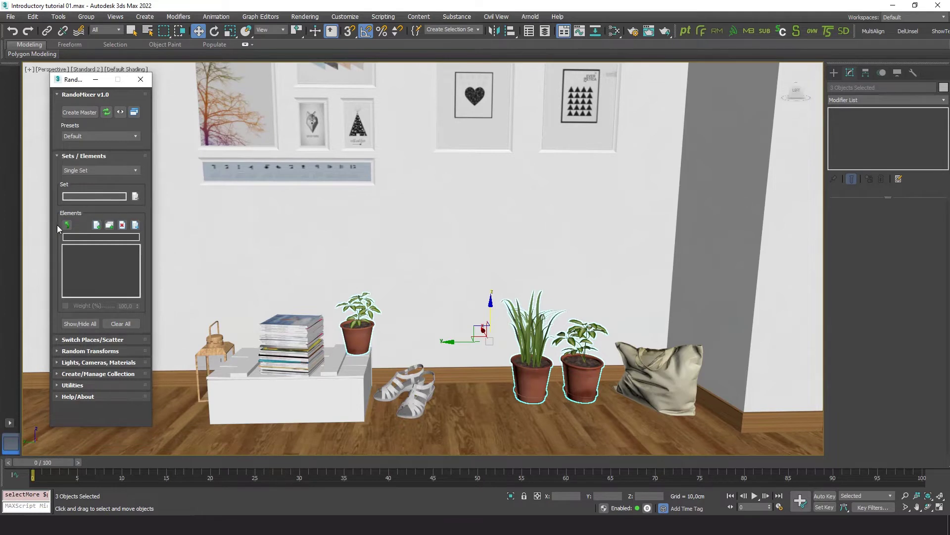
click(97, 226)
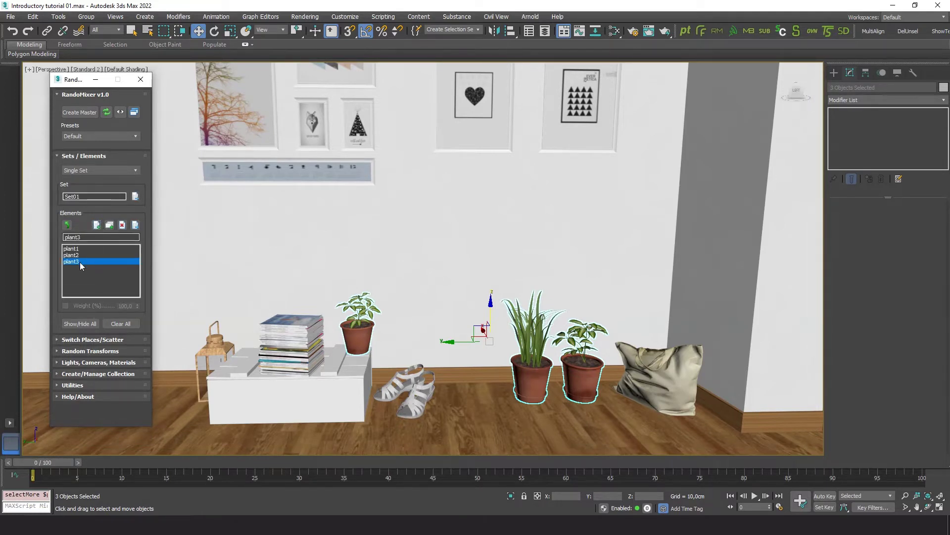
Check the elements plant1, plant2 and plant3 of the set one by one against their objects in the scene.
click(71, 249)
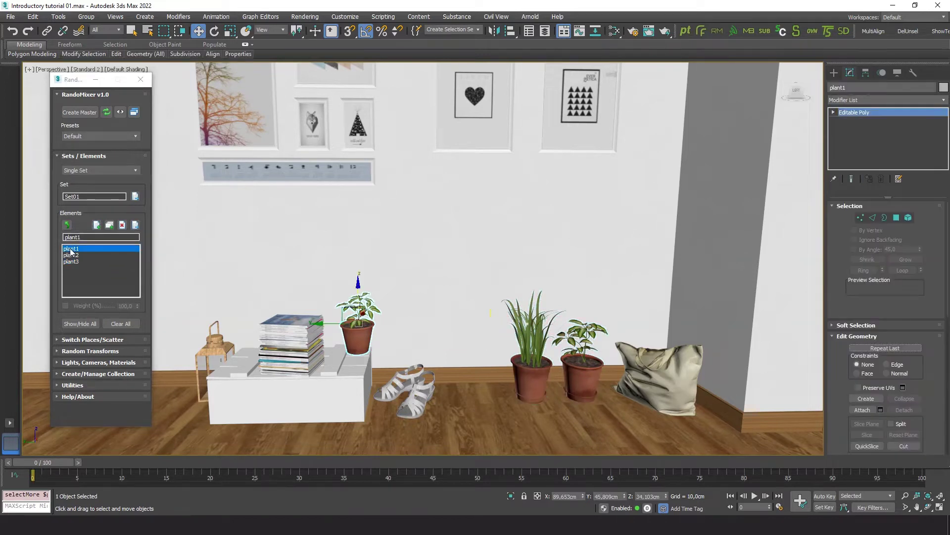
click(72, 255)
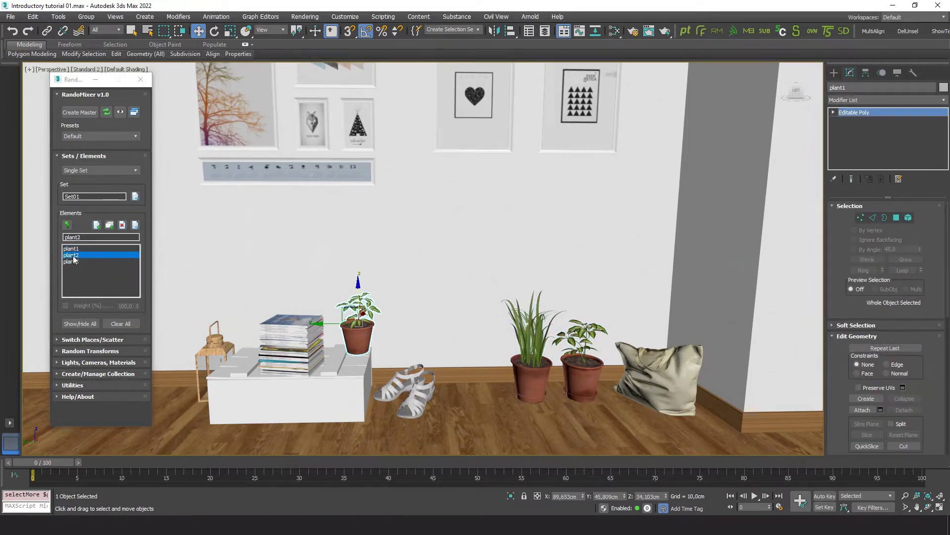
click(73, 263)
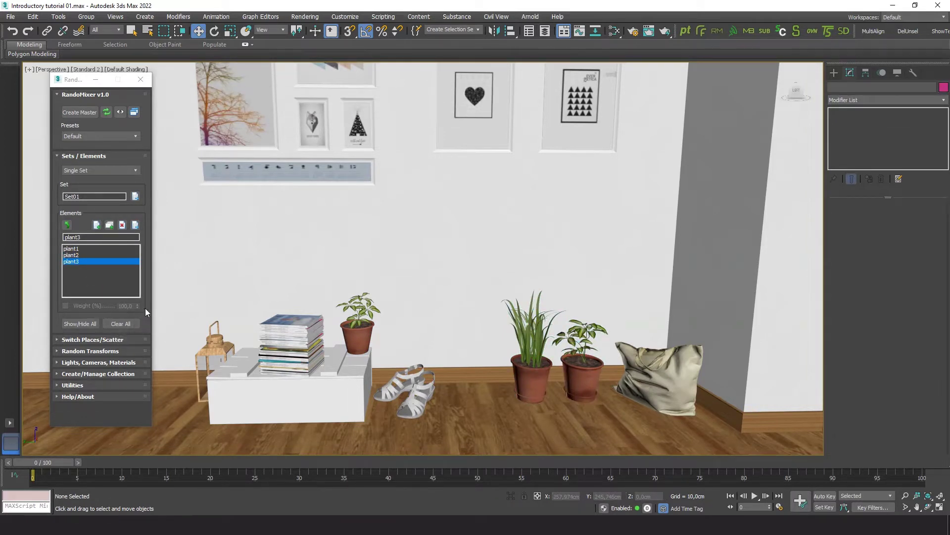
Enable Switch Places for the geometry objects in the set.
click(80, 339)
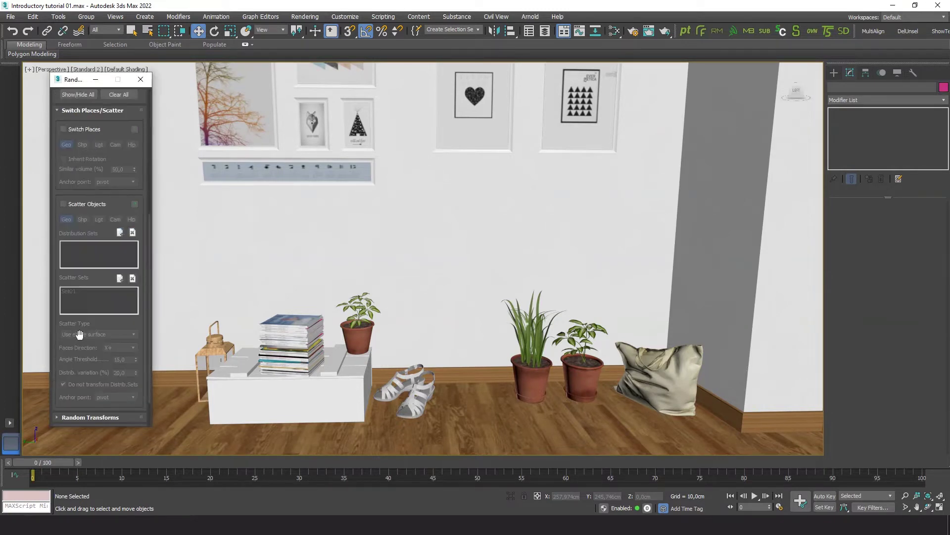
click(65, 130)
drag(113, 129, 113, 159)
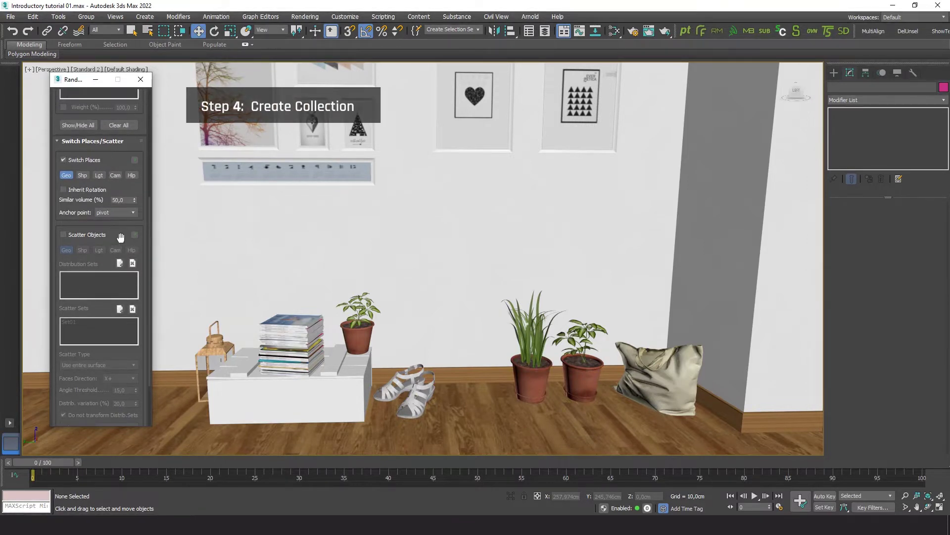
Create a collection from the plant set, combining multiple elements per set.
scroll(119, 238, down, 3)
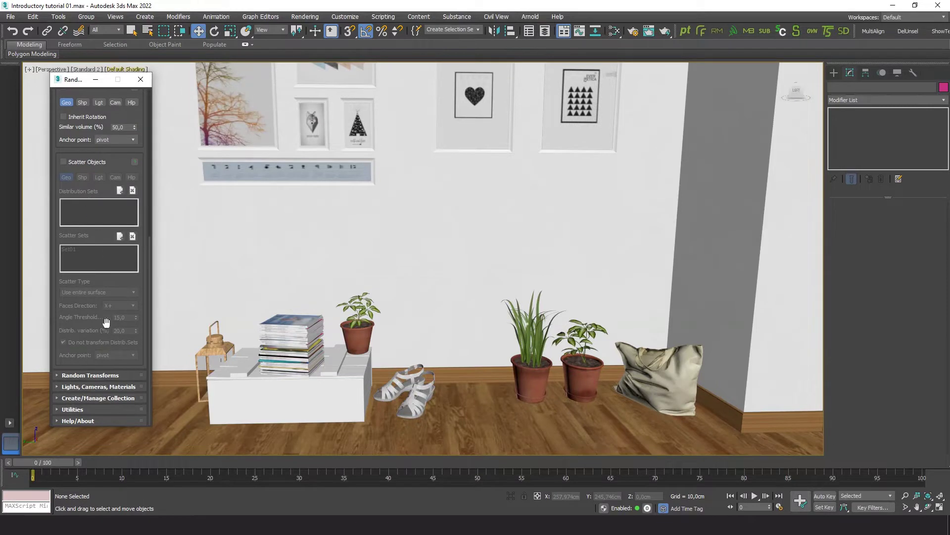
click(116, 398)
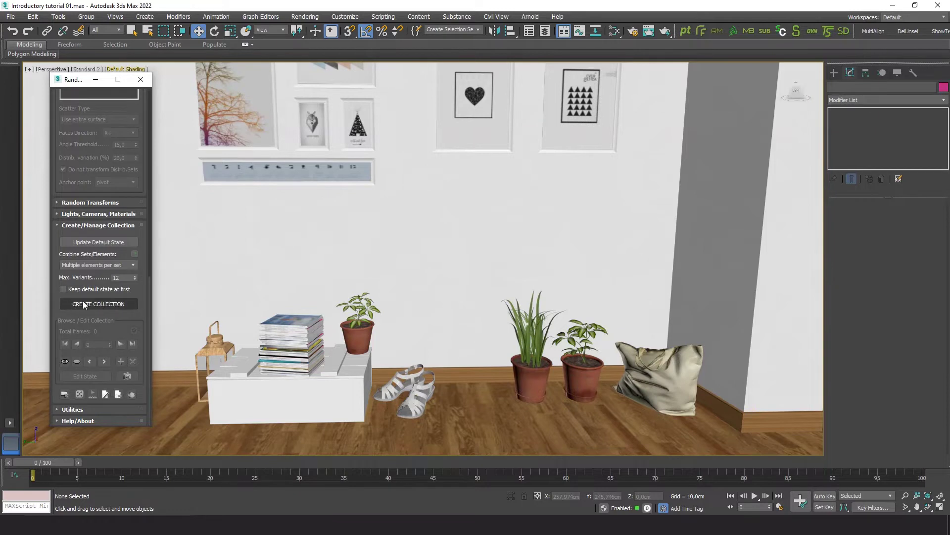
click(103, 302)
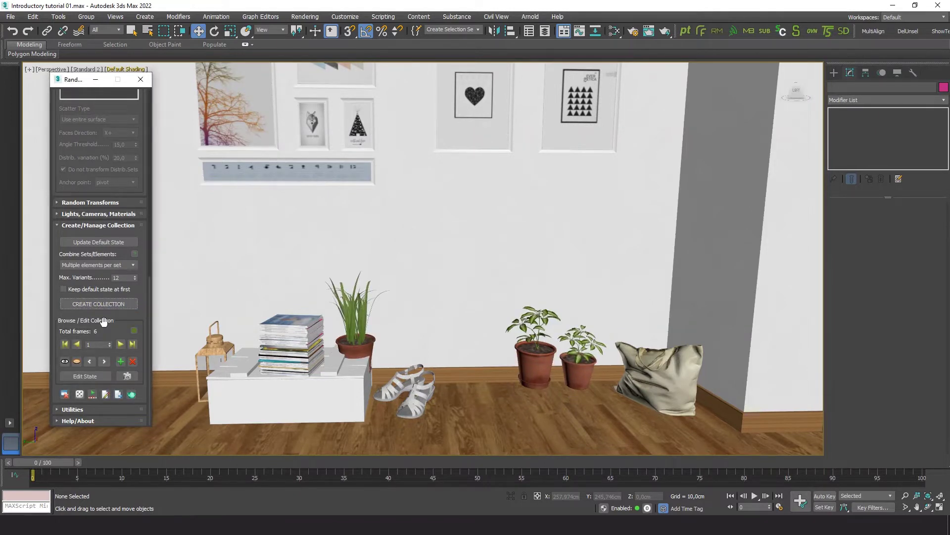
Browse the collection frame by frame to examine how the three potted plants switch places.
click(121, 344)
click(122, 344)
click(121, 345)
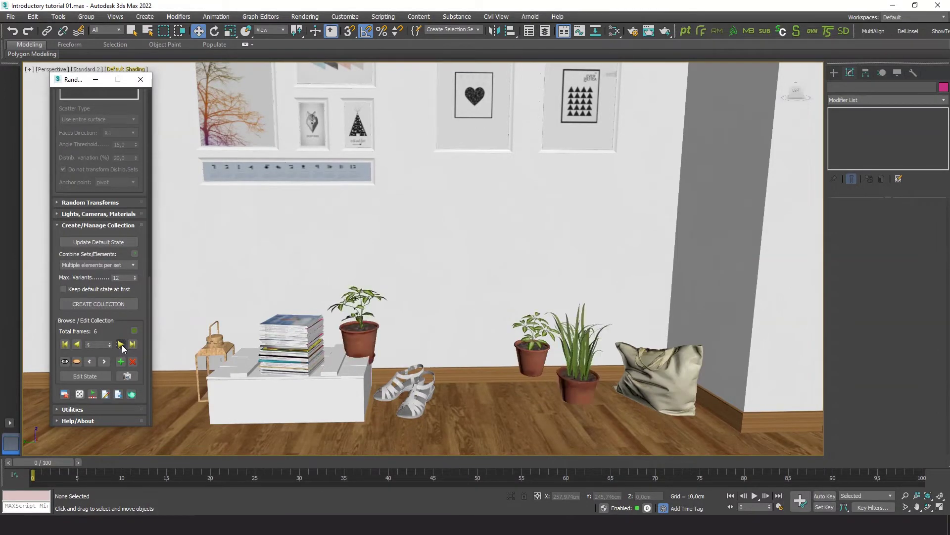
click(121, 344)
click(120, 344)
click(121, 344)
click(121, 345)
click(121, 344)
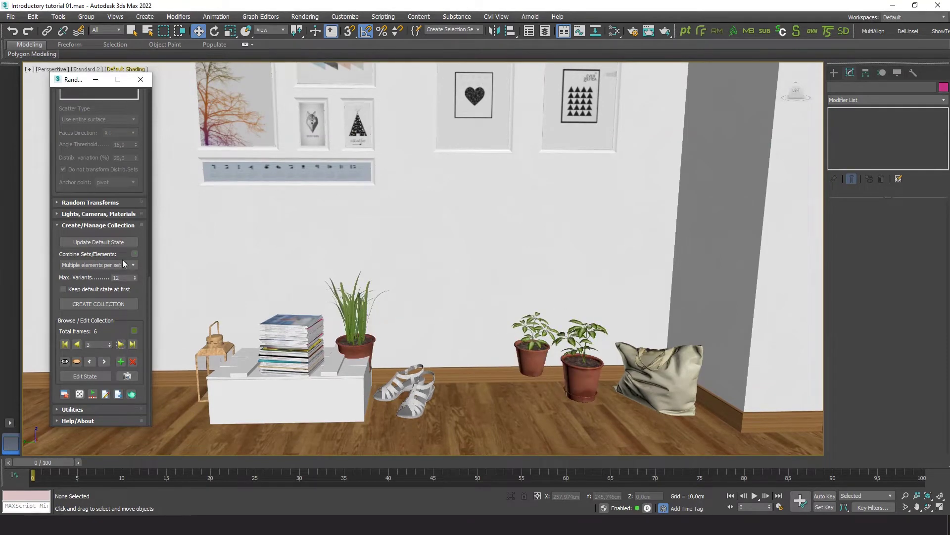
Set the anchor point for Switch Places to base.
drag(80, 154, 80, 345)
scroll(79, 345, up, 3)
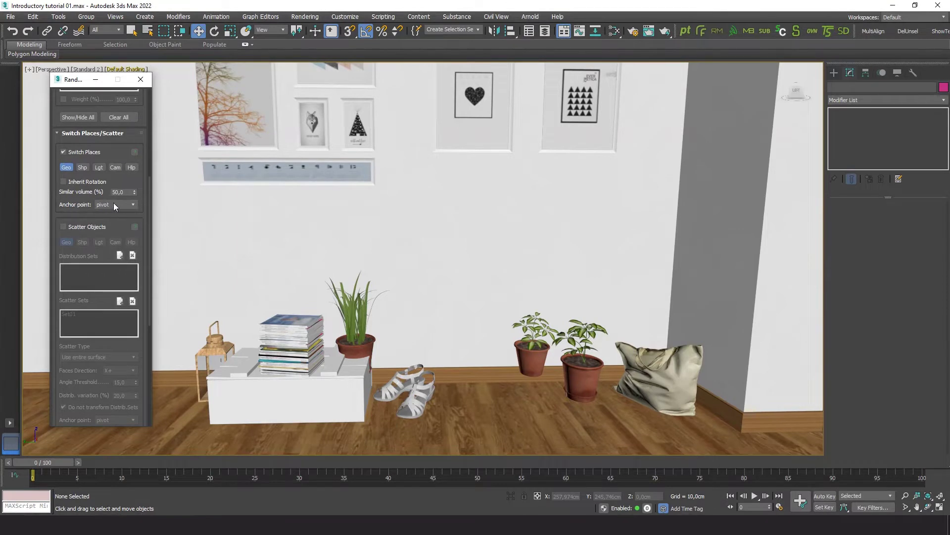
click(133, 204)
click(102, 227)
Create the collection again with the base anchor point, replacing the current collection.
scroll(121, 398, down, 5)
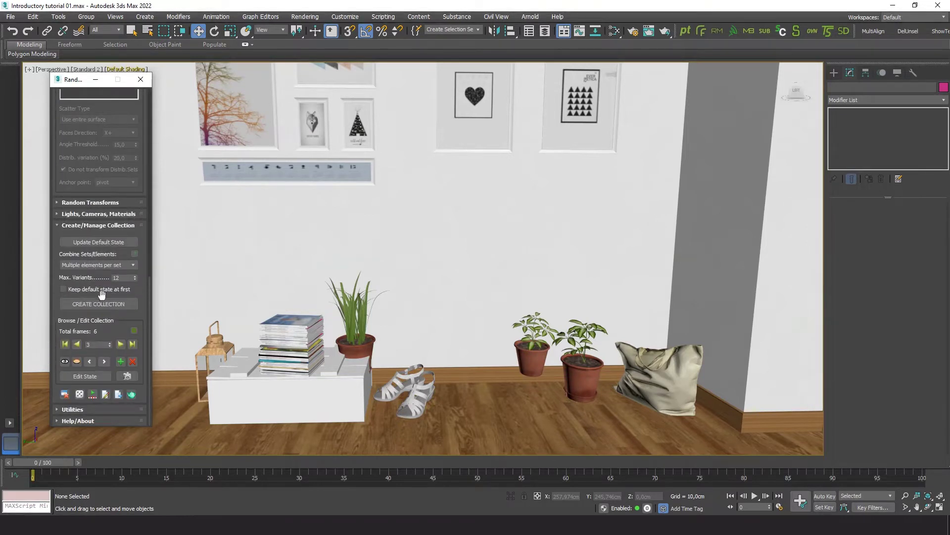
click(94, 305)
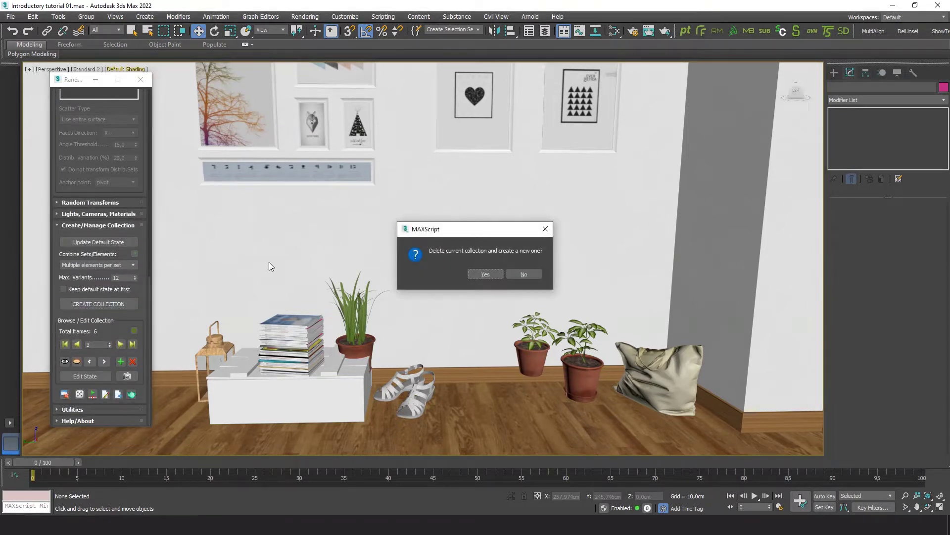
click(488, 274)
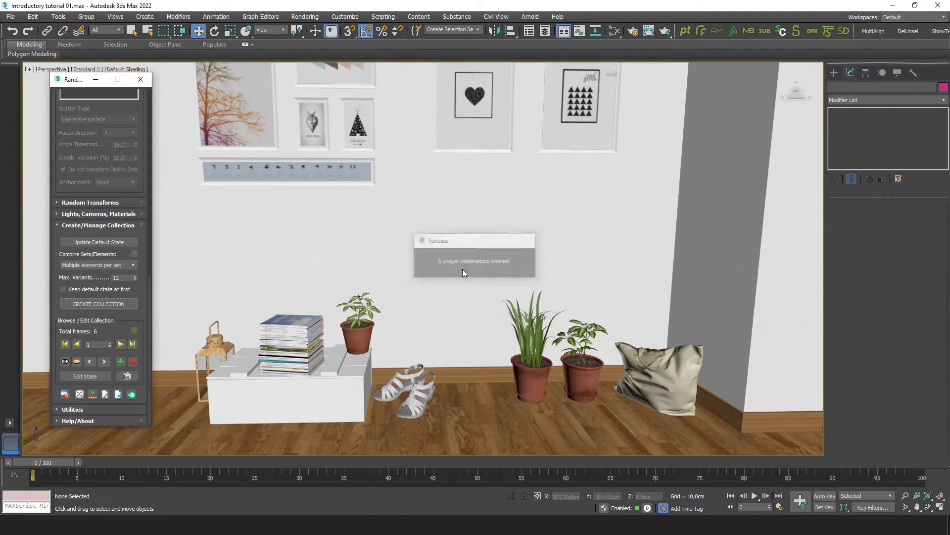
Go through the frames of the new collection to examine how the switched plants rest on the crate and floor.
click(118, 345)
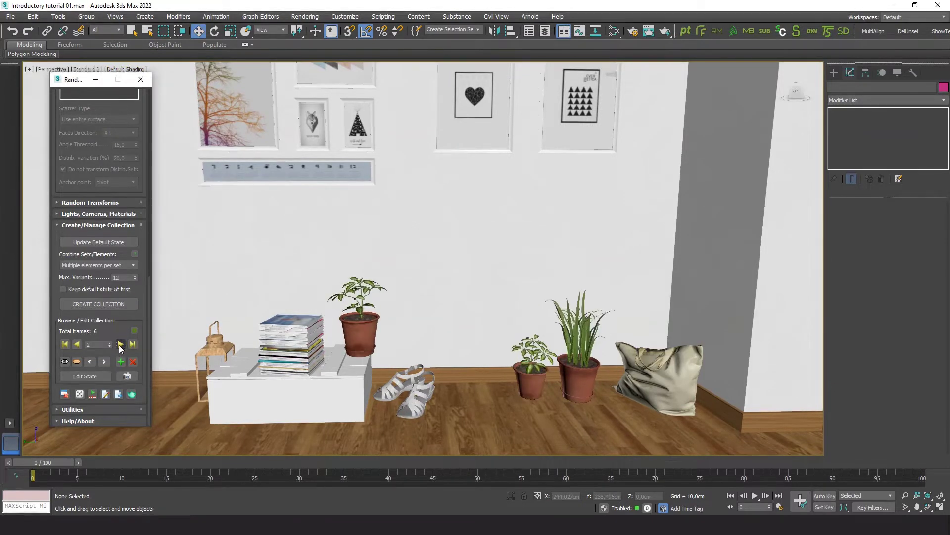
click(118, 345)
click(119, 344)
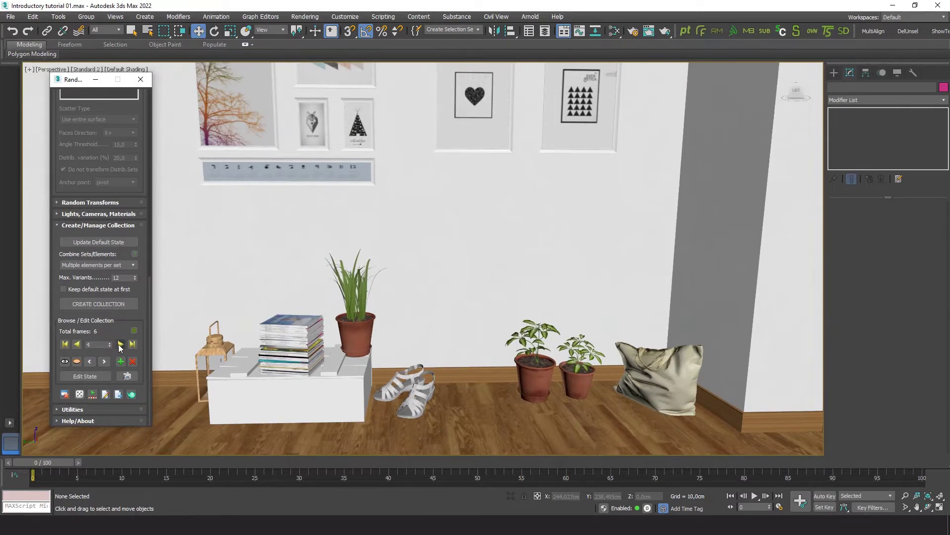
click(119, 345)
click(119, 345)
click(119, 345)
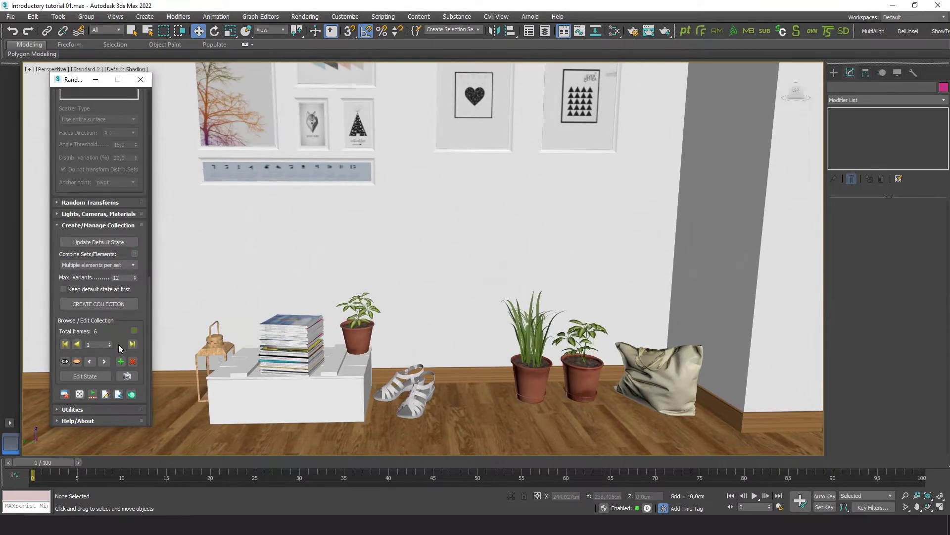
click(120, 345)
click(119, 345)
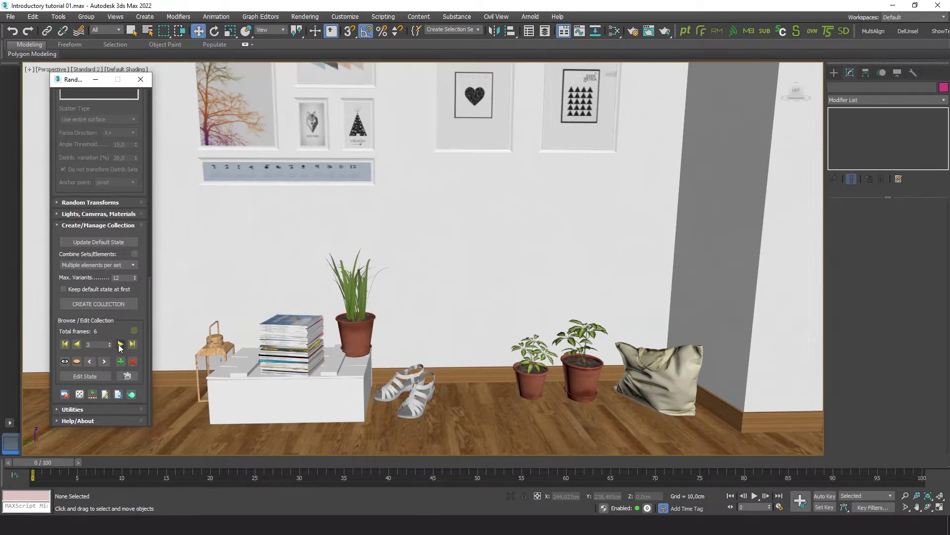
click(119, 345)
click(119, 345)
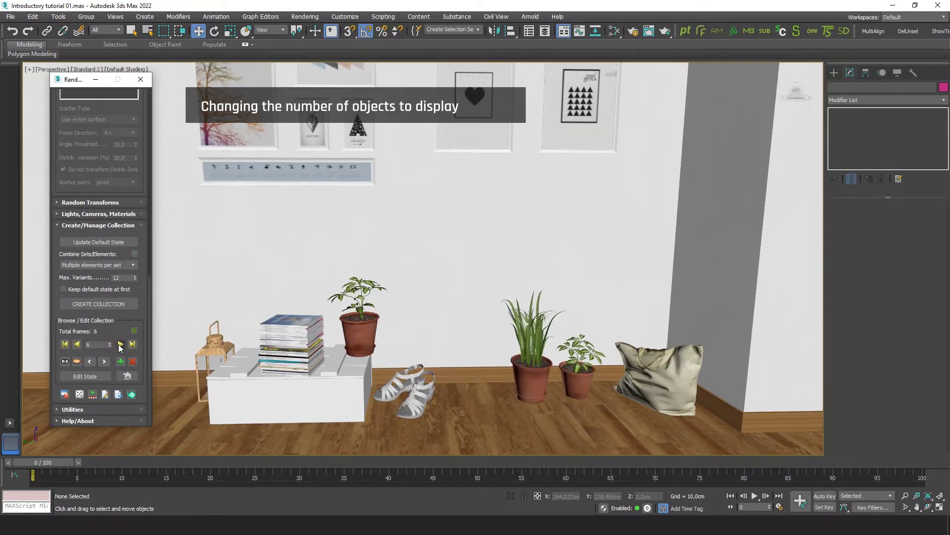
In the properties of Set01, define the active objects per frame by amount, with a minimum of 1.
scroll(97, 347, up, 5)
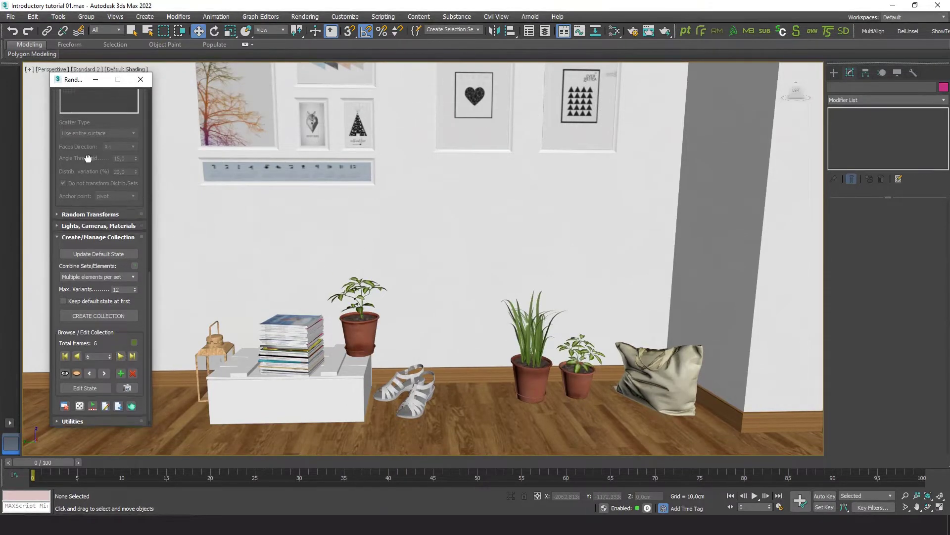
scroll(97, 380, up, 3)
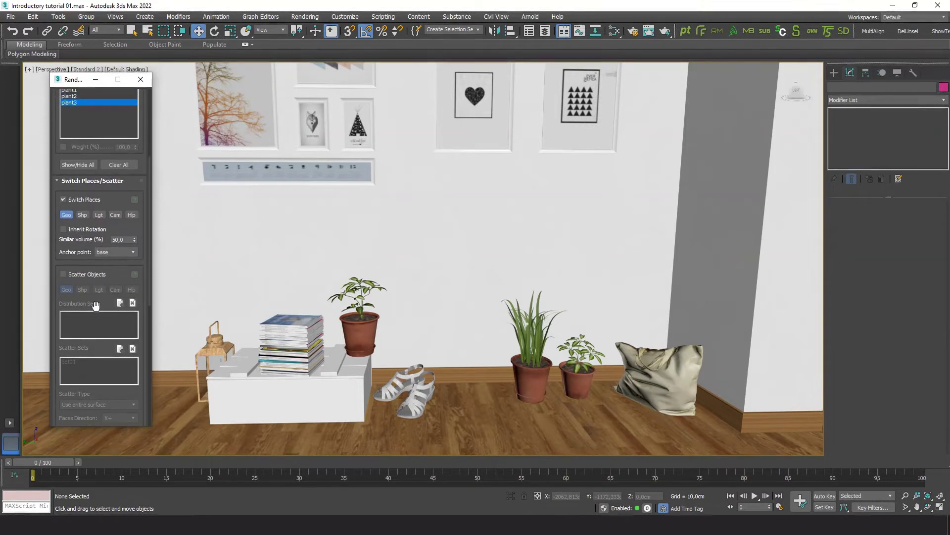
drag(113, 228, 102, 361)
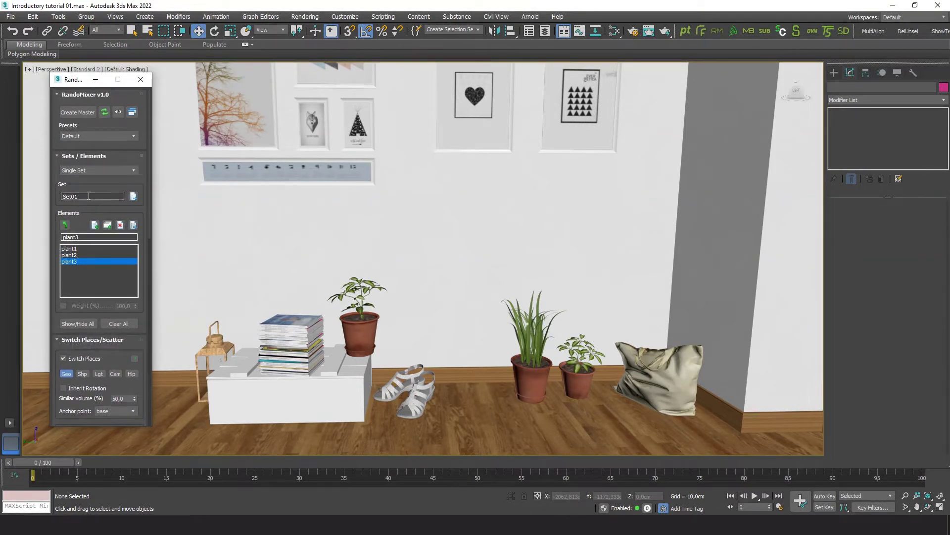
click(134, 197)
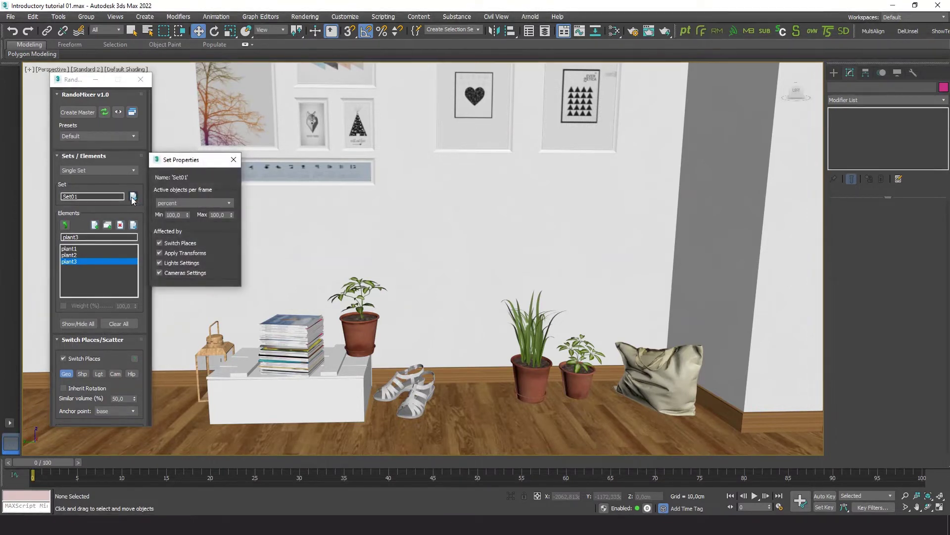
click(177, 202)
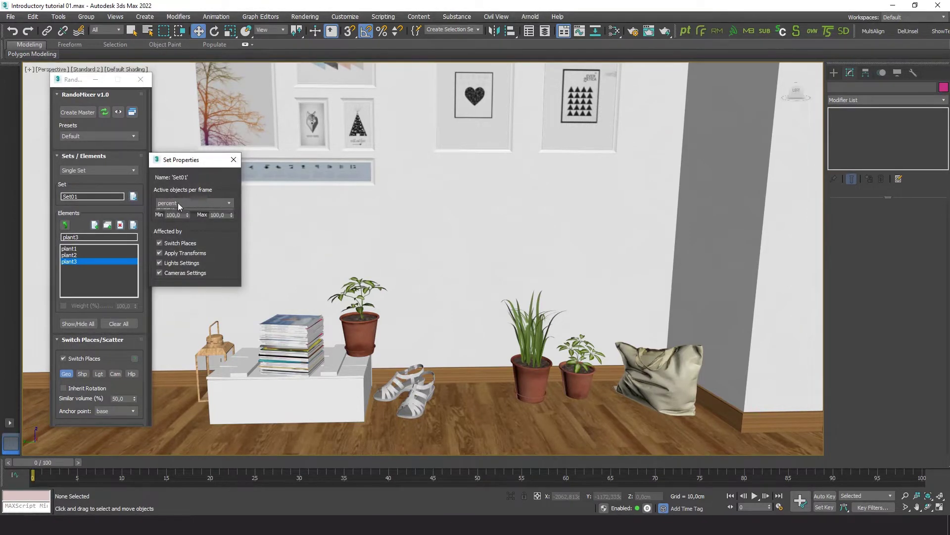
click(168, 218)
double_click(174, 215)
text(1)
key(Return)
click(218, 243)
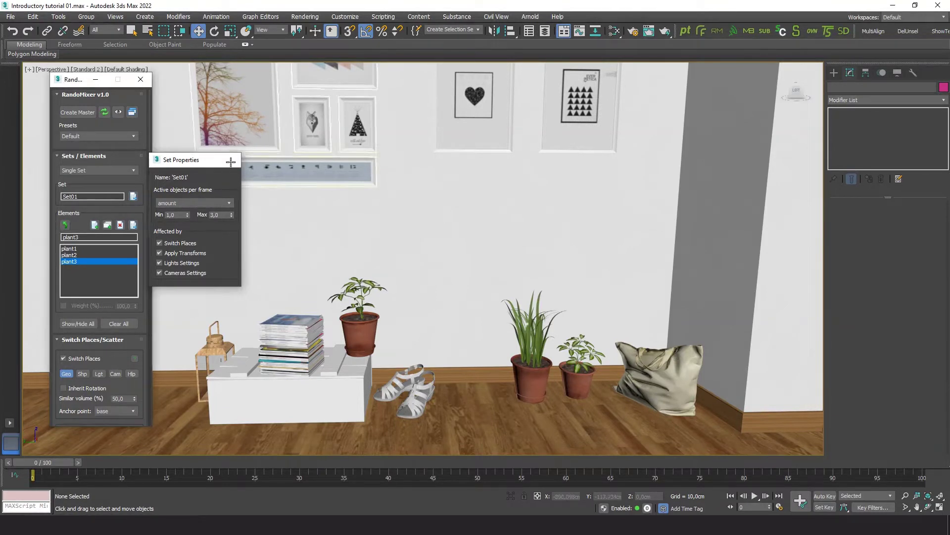
click(233, 161)
Recreate the collection with the varying number of active plants per frame, deleting the current one.
scroll(116, 359, down, 10)
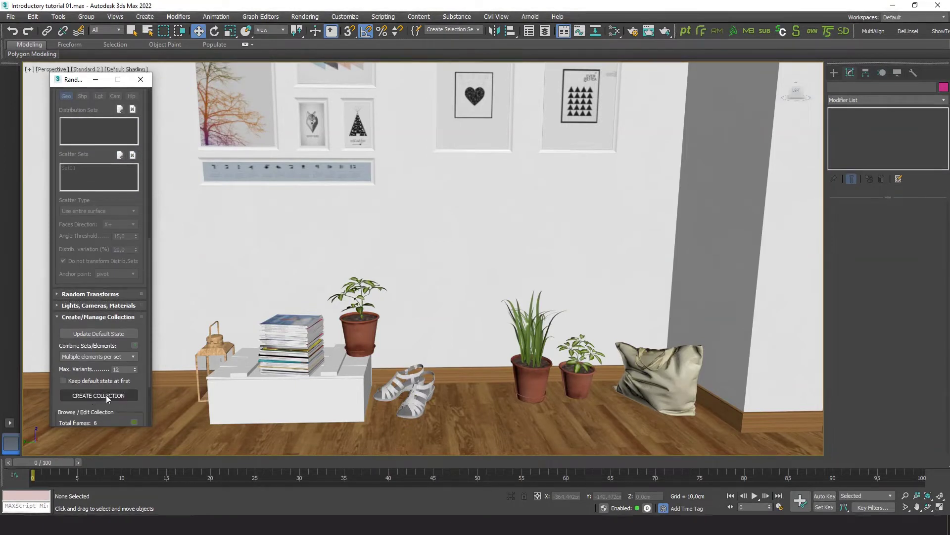
click(100, 393)
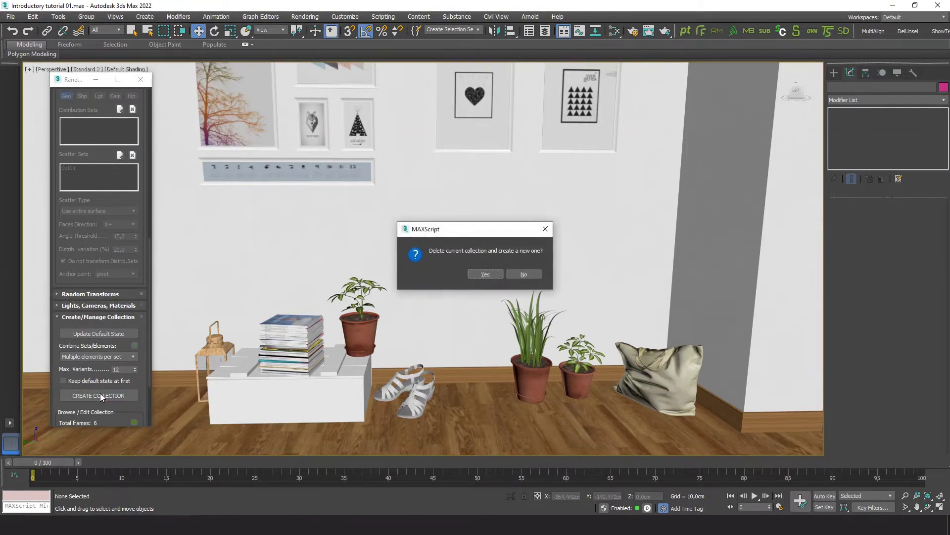
click(479, 274)
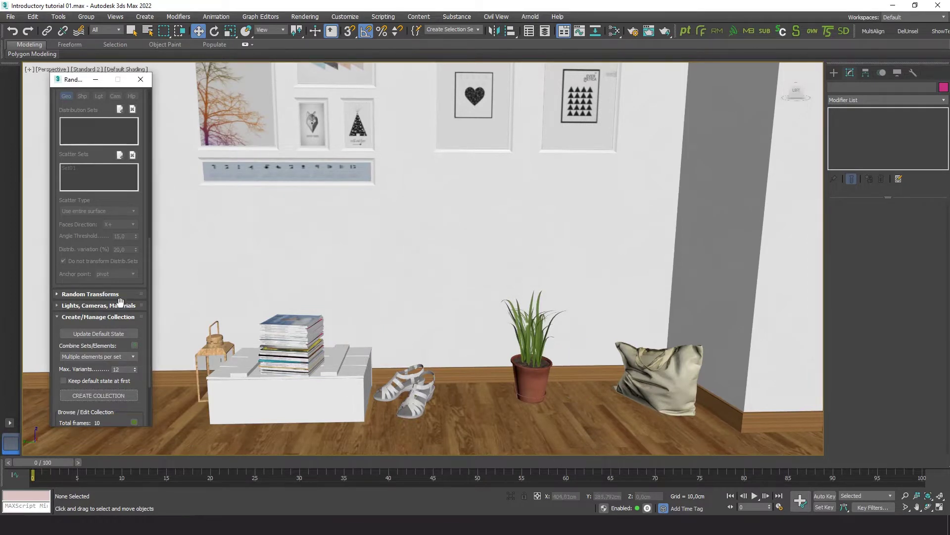
Step through all frames of the recreated collection to examine which plants each one displays and where.
scroll(141, 384, down, 3)
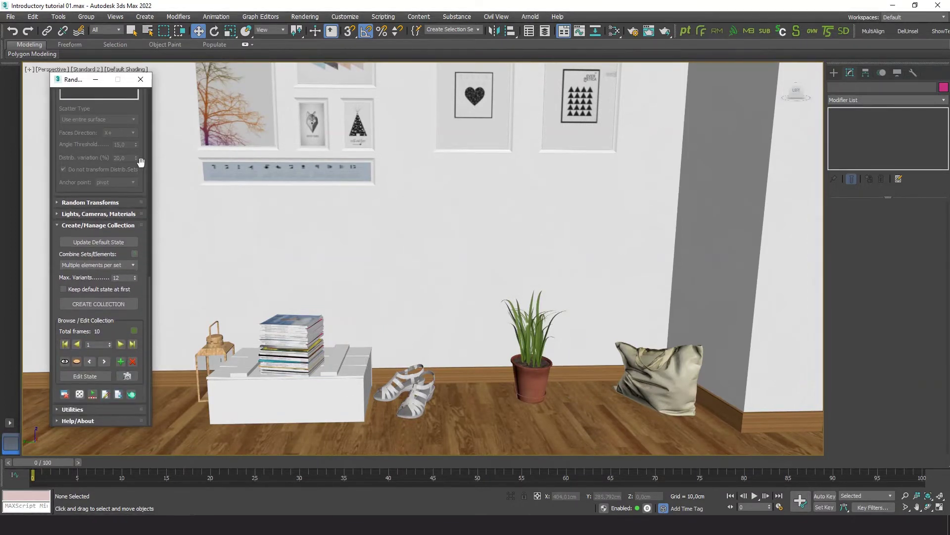
click(119, 344)
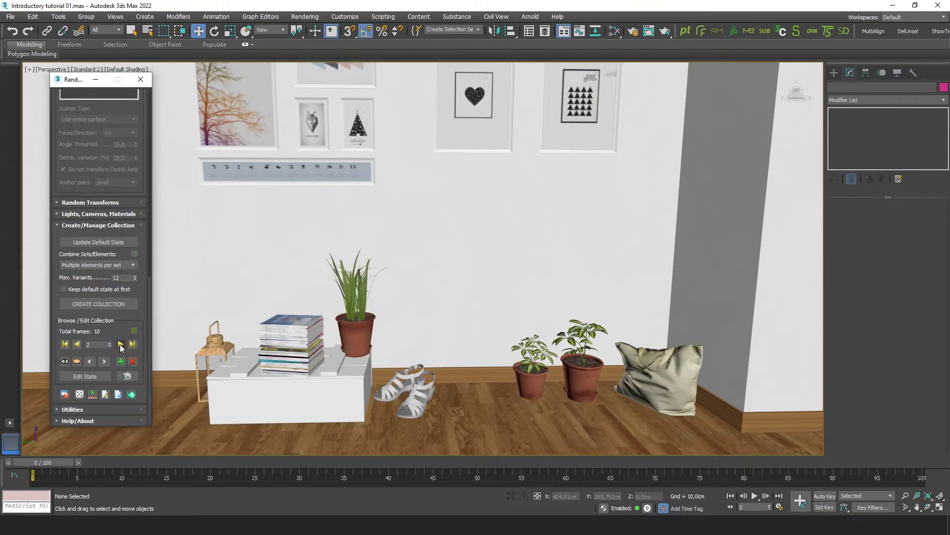
click(120, 344)
click(120, 344)
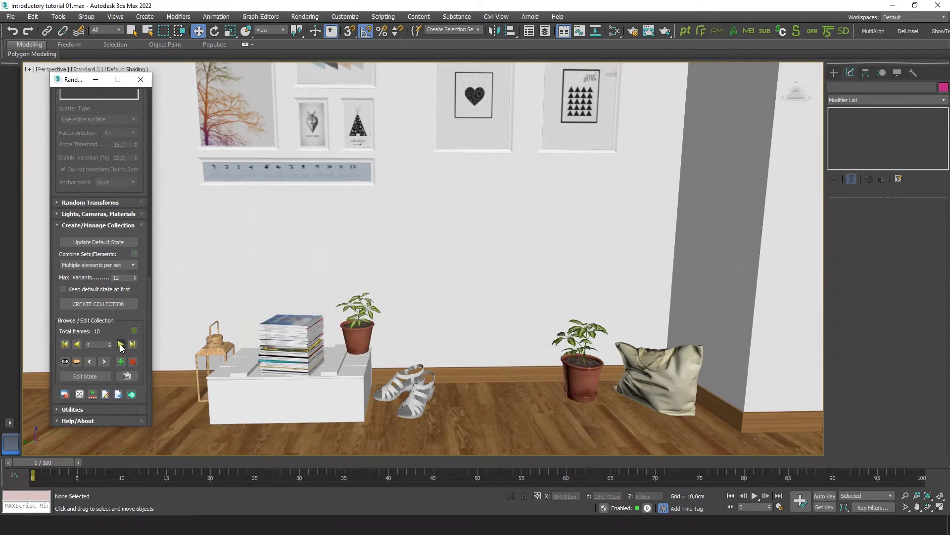
click(119, 343)
click(119, 344)
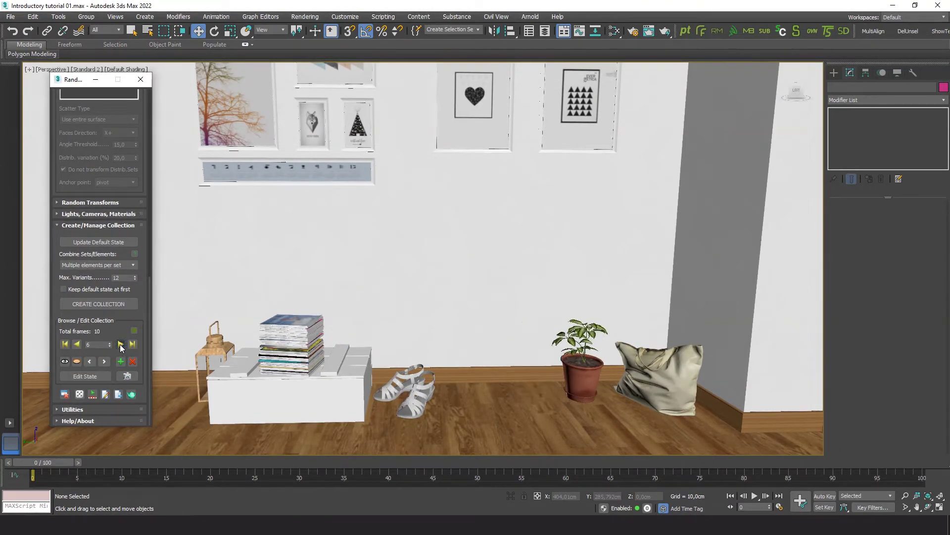
click(119, 344)
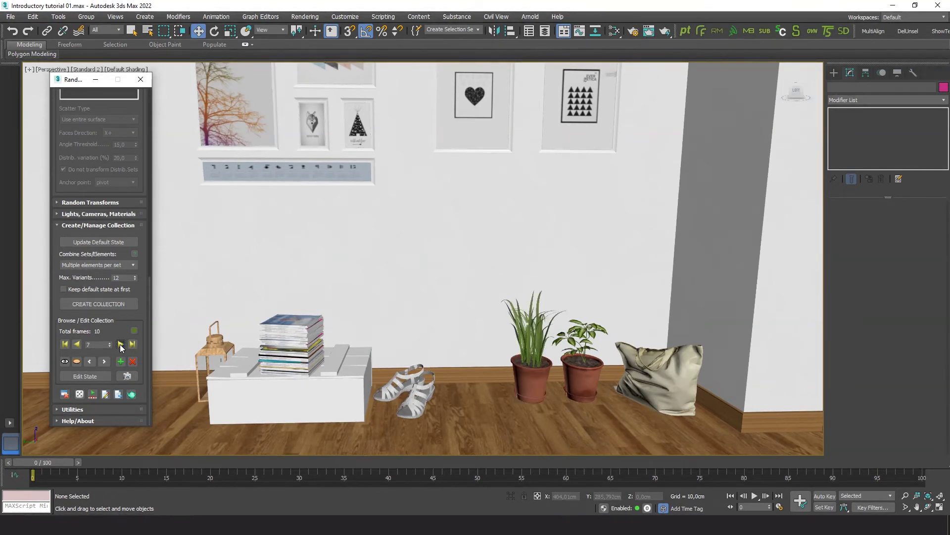
click(119, 343)
click(120, 344)
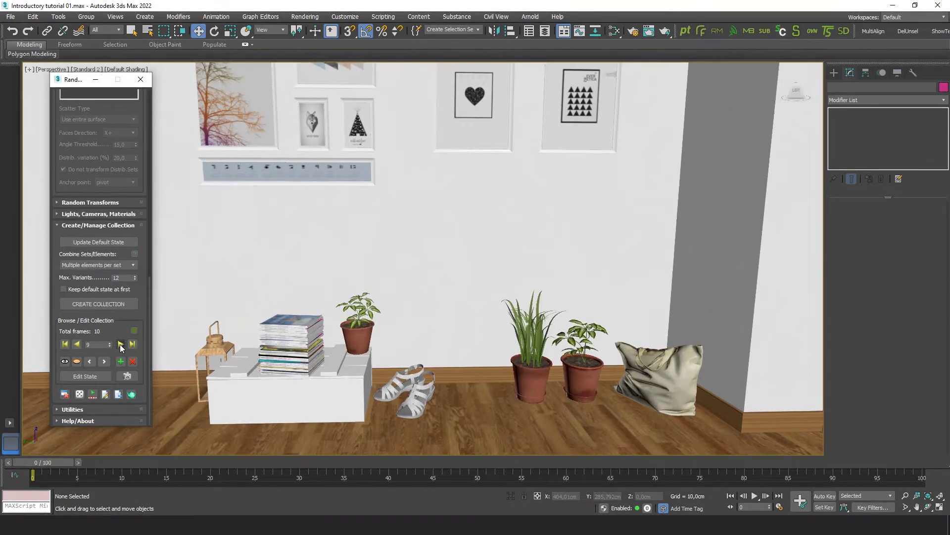
click(120, 344)
click(120, 344)
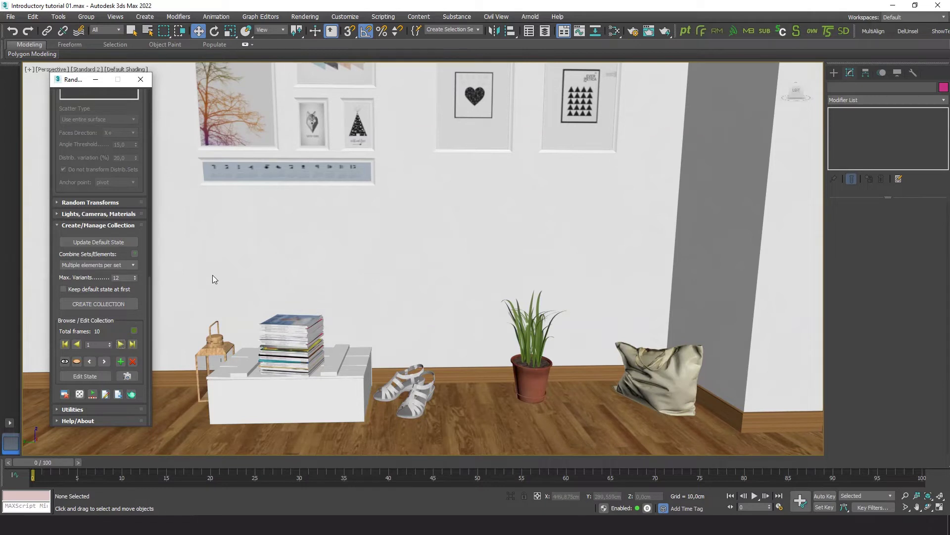
Show all three plants in the scene again and clear all sets and elements.
drag(98, 145, 95, 376)
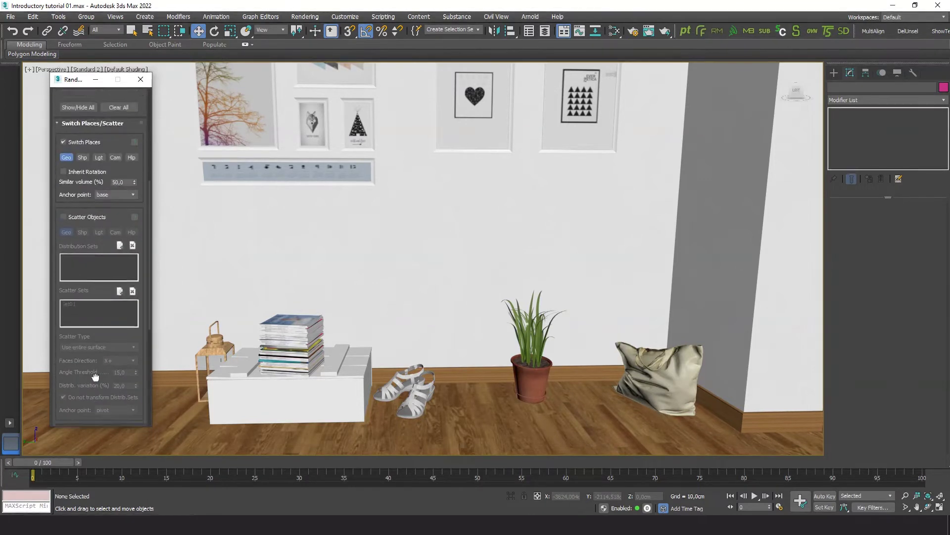
drag(110, 225, 95, 423)
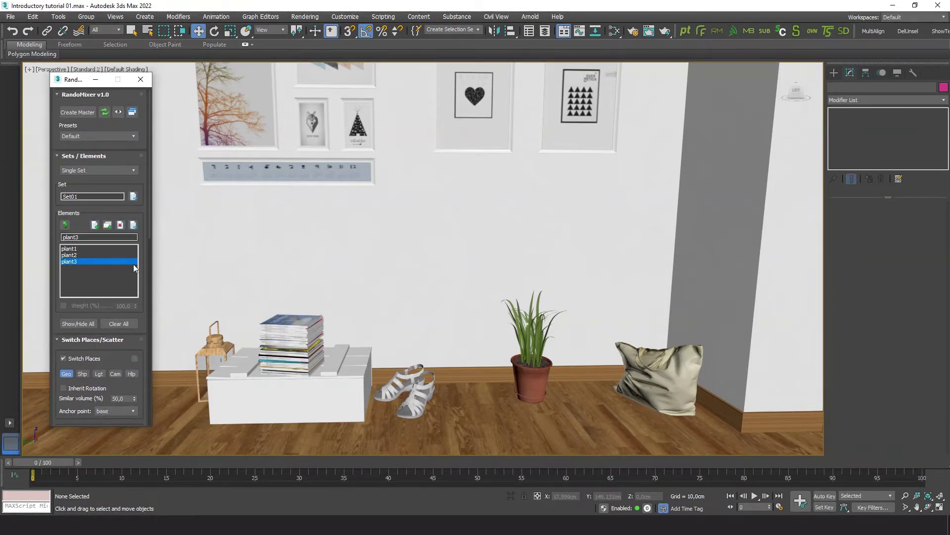
click(74, 323)
click(74, 323)
click(75, 323)
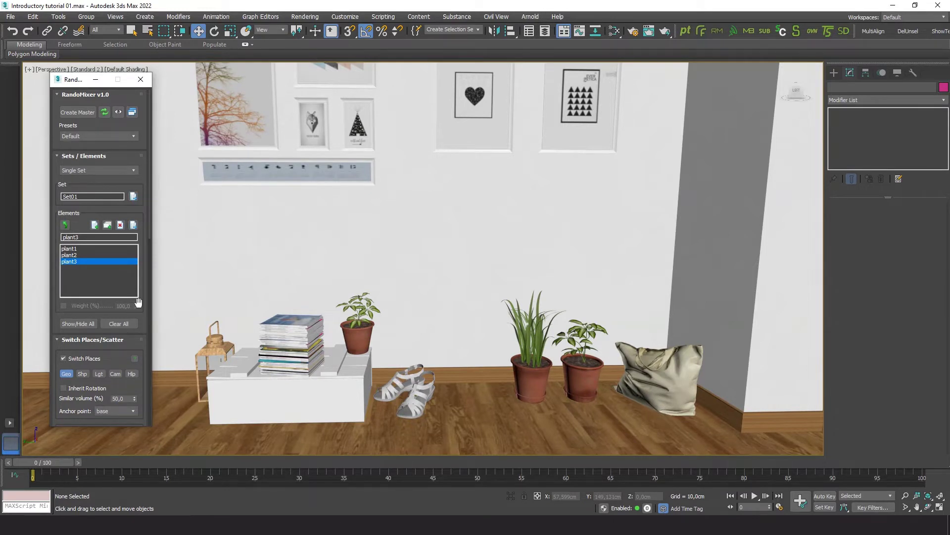
click(122, 323)
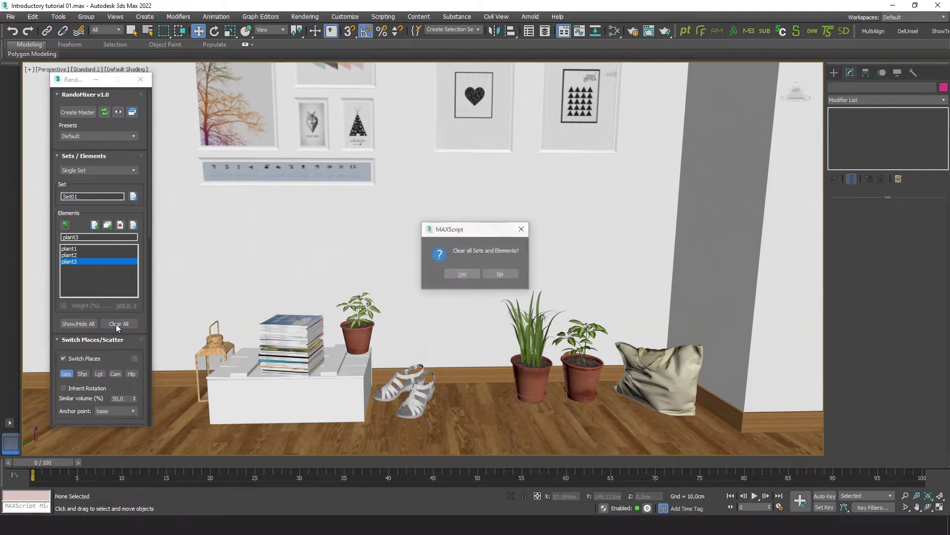
click(456, 272)
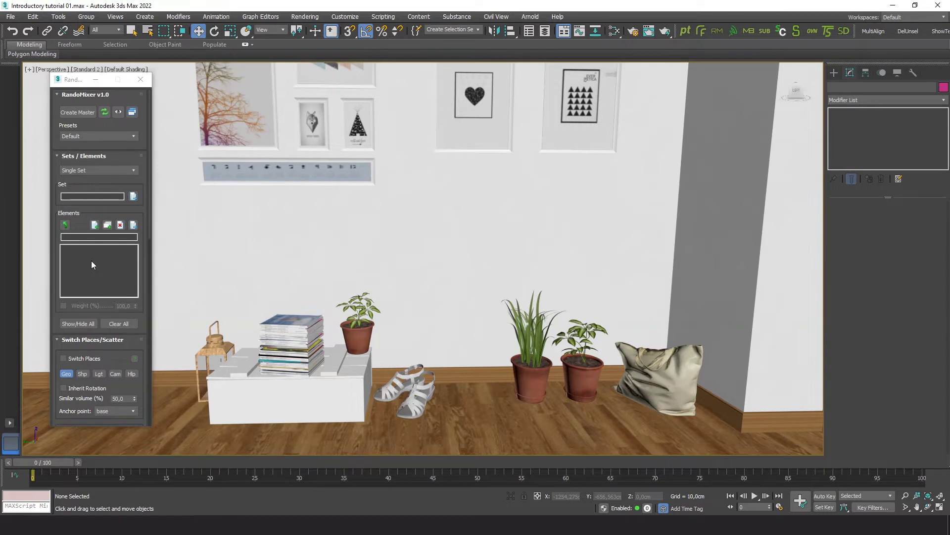
Add the scene objects from shoes through crate to a new set as elements, loading groups and hierarchies as single entities.
click(93, 229)
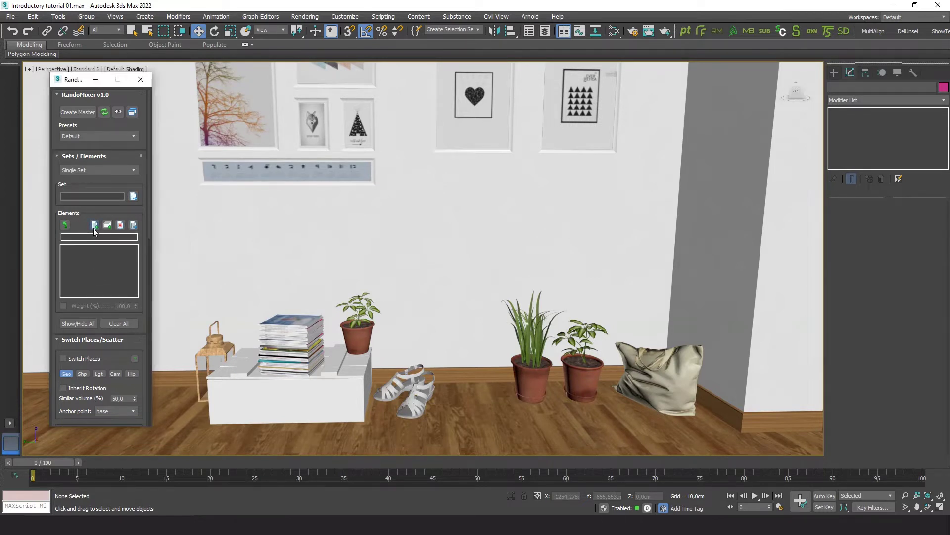
drag(110, 7, 306, 62)
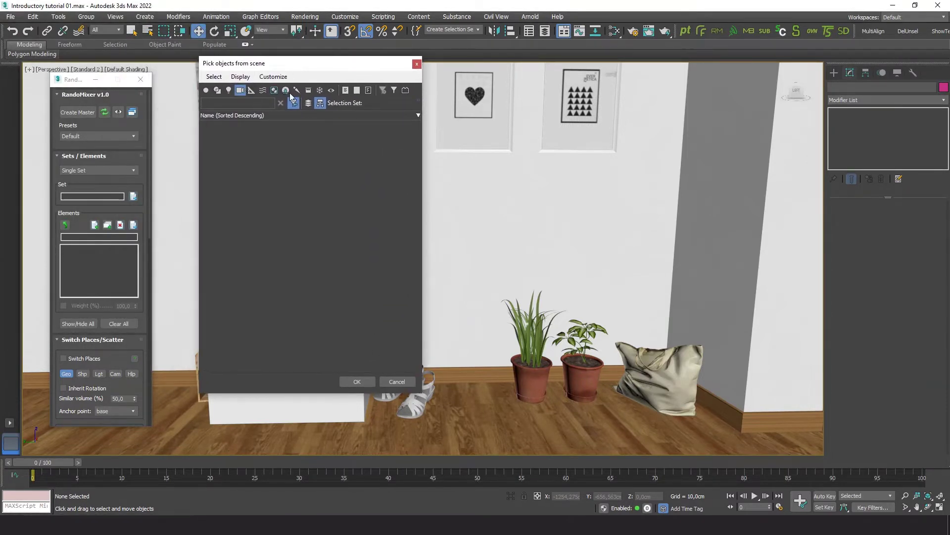
click(345, 91)
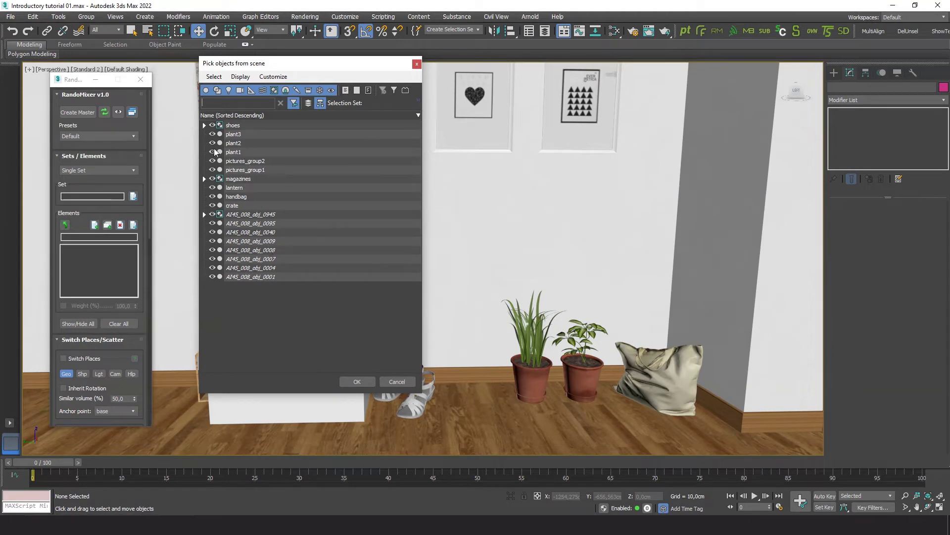
click(241, 124)
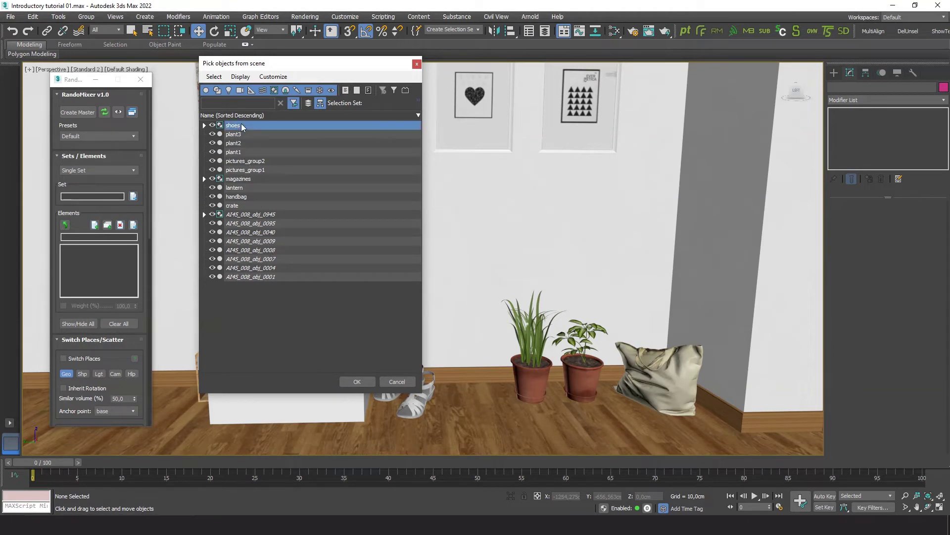
shift+click(233, 205)
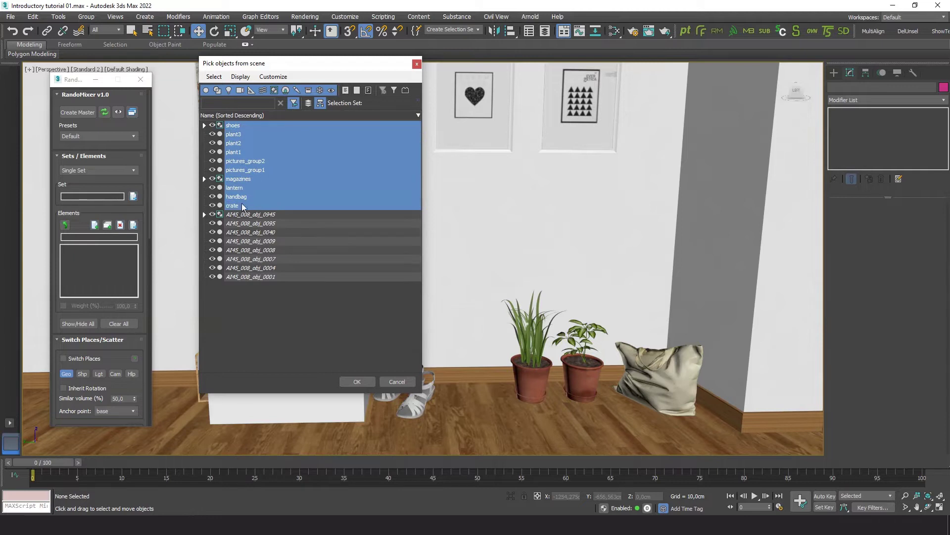
click(357, 382)
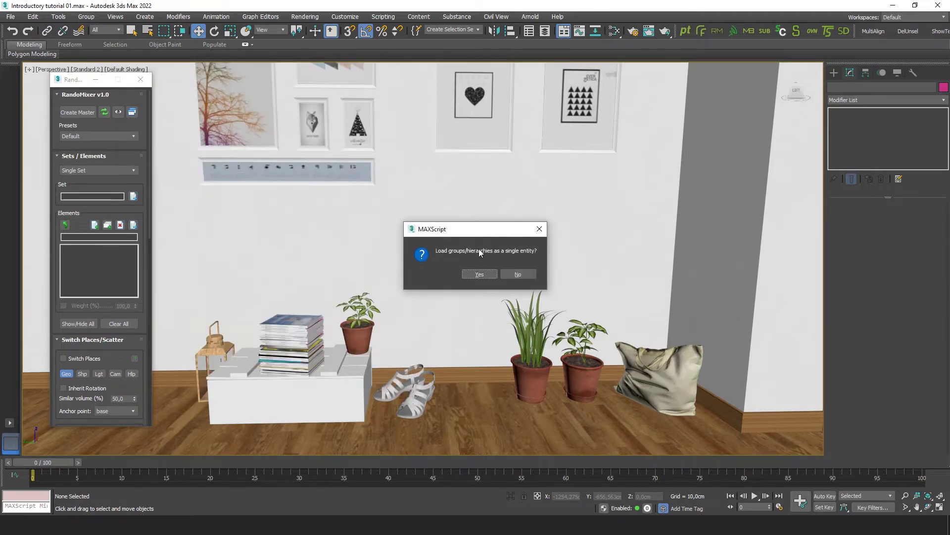
click(476, 274)
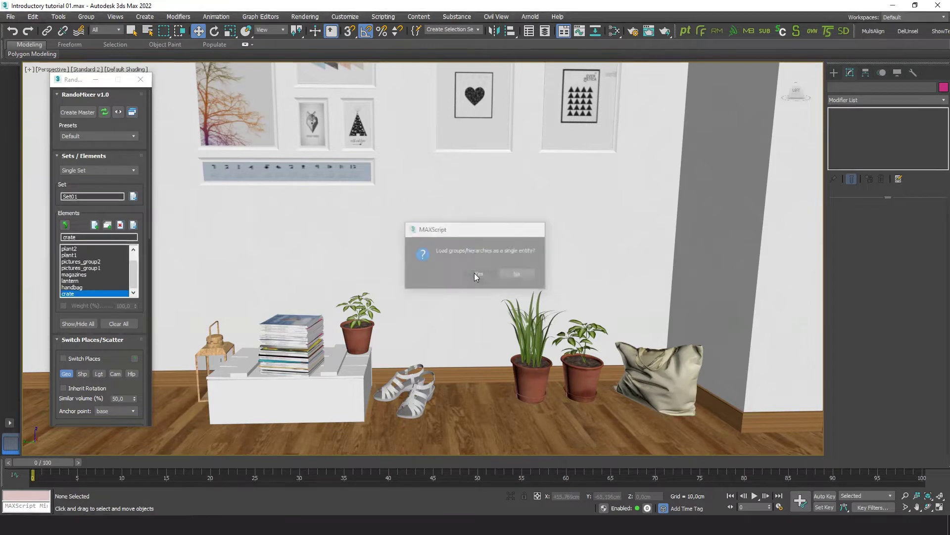
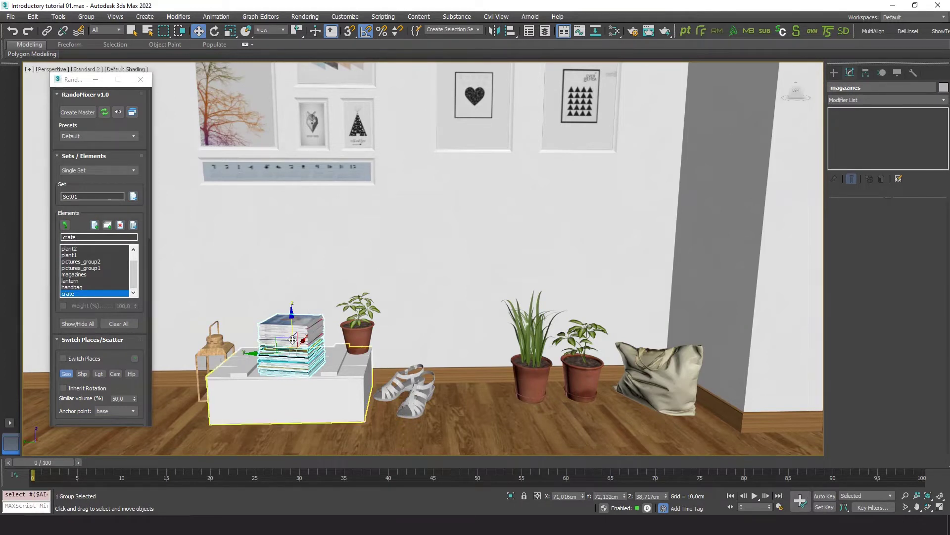
Remove the elements pictures_group1 and pictures_group2 from Set01.
click(244, 295)
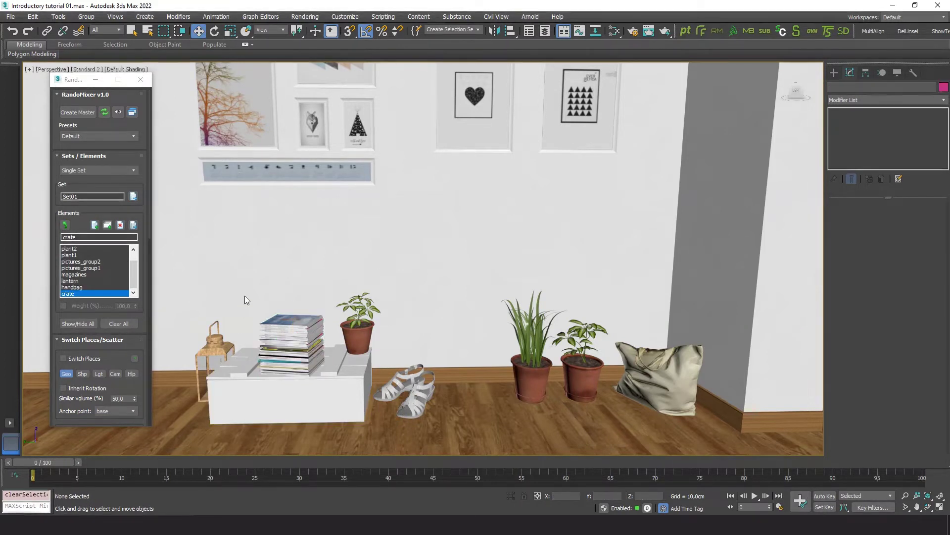
click(75, 250)
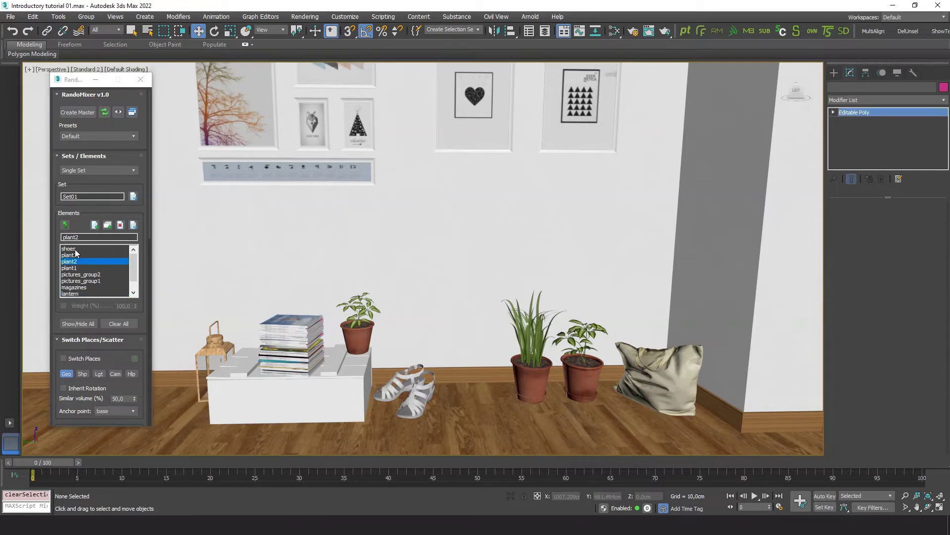
click(77, 275)
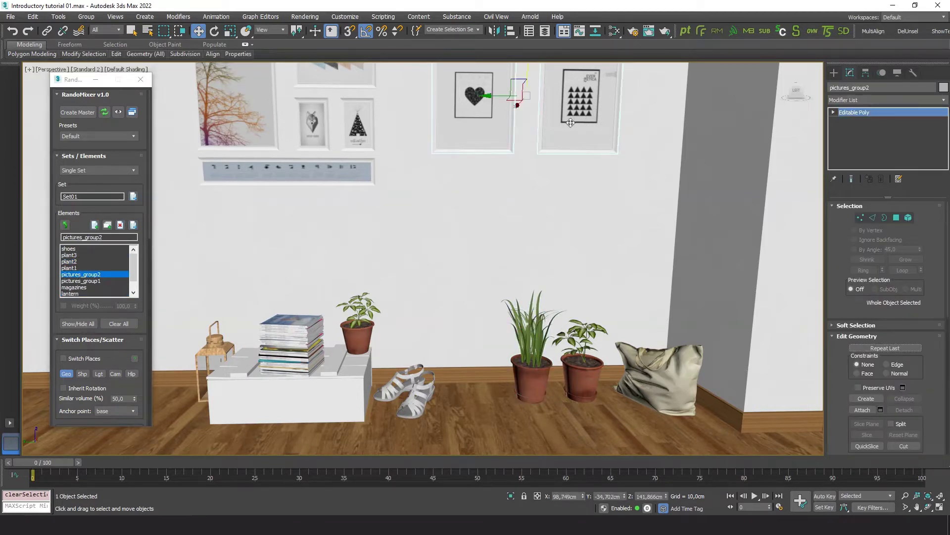
ctrl+click(106, 281)
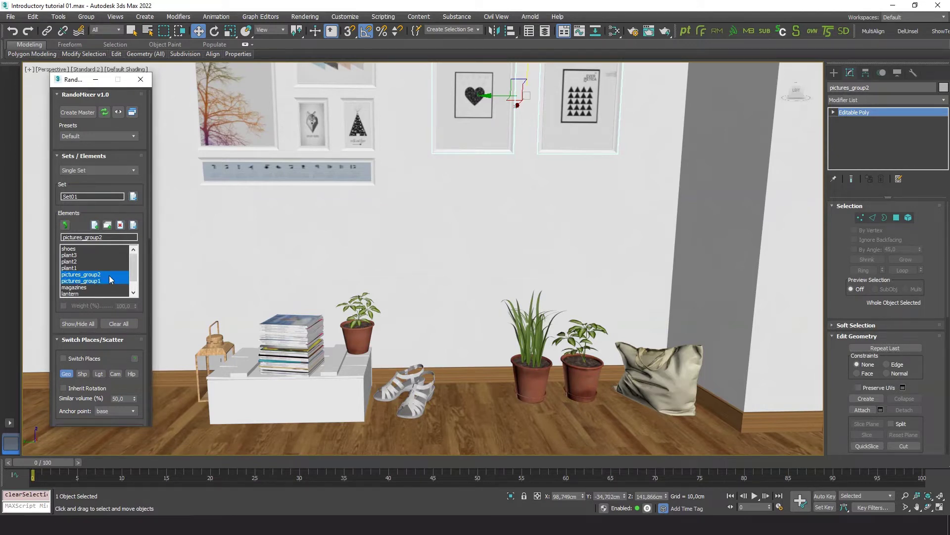
click(102, 280)
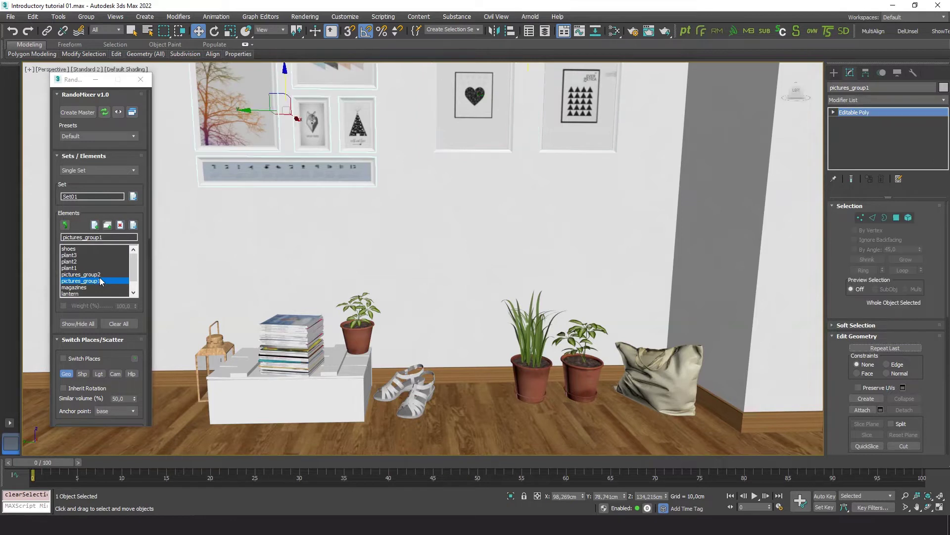
key(shift+Up)
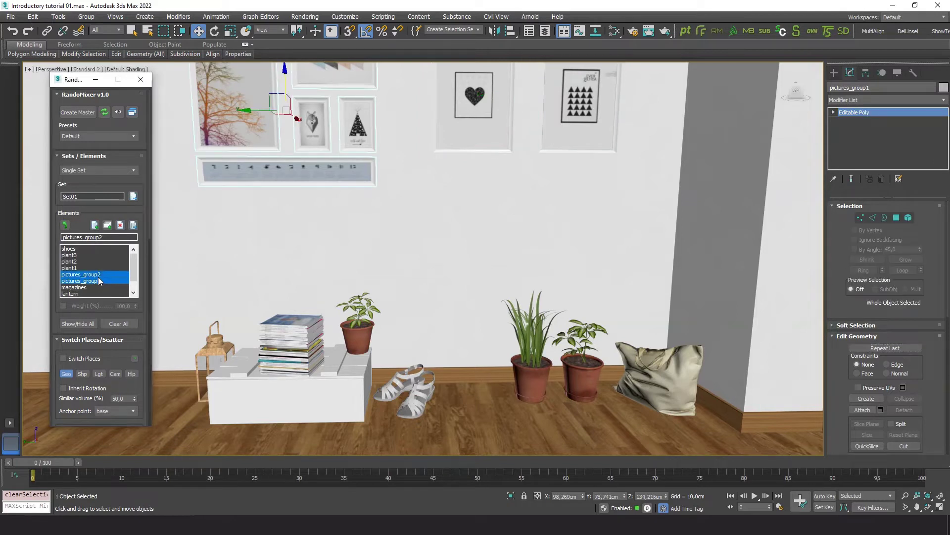
click(120, 226)
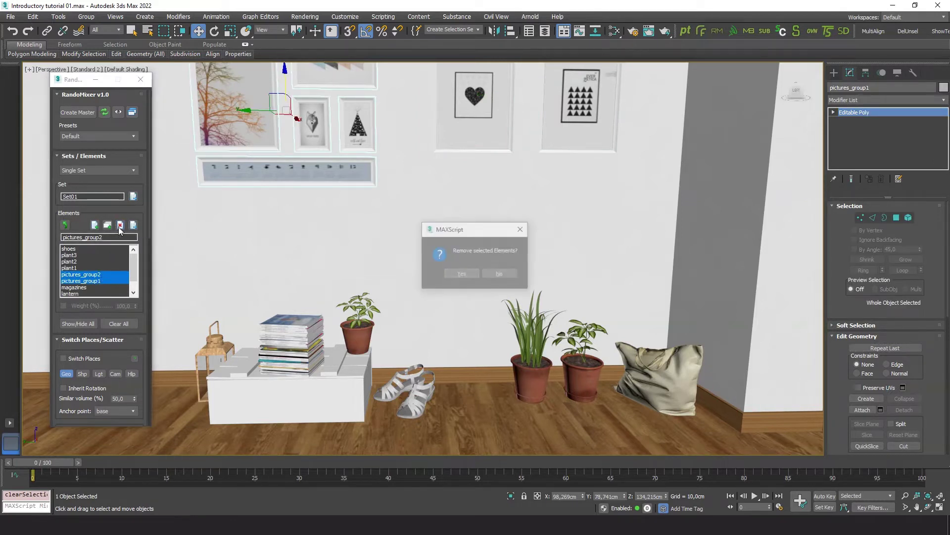
click(461, 275)
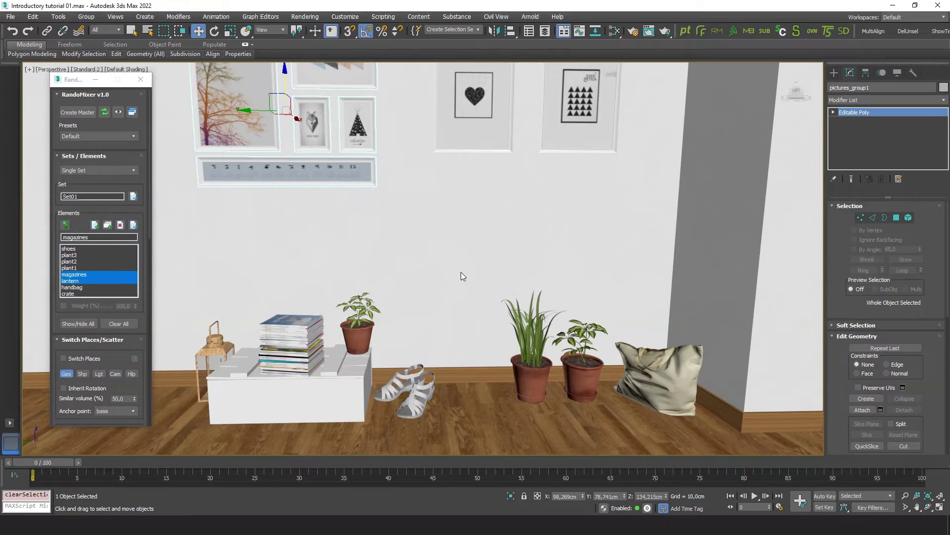
Remove the lantern and crate elements from Set01.
click(78, 276)
click(76, 281)
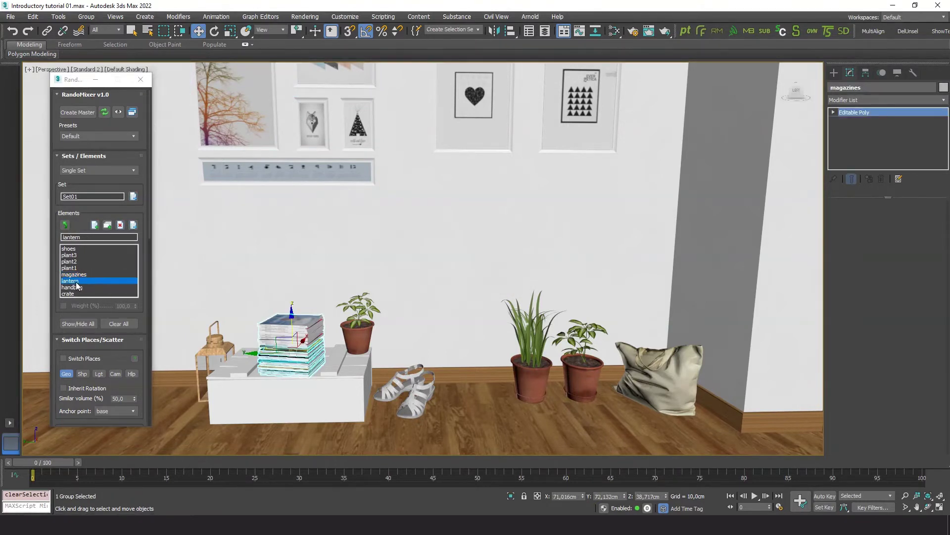
click(71, 294)
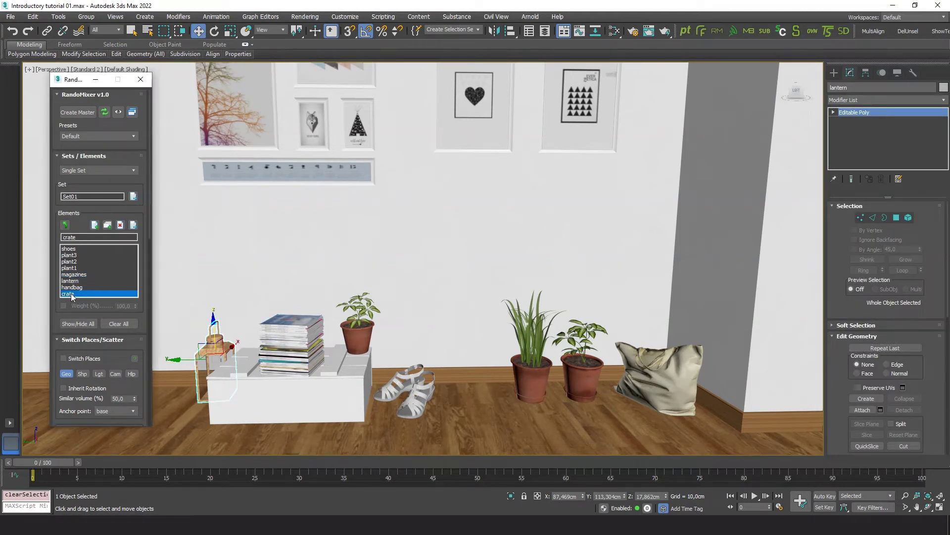
ctrl+click(78, 283)
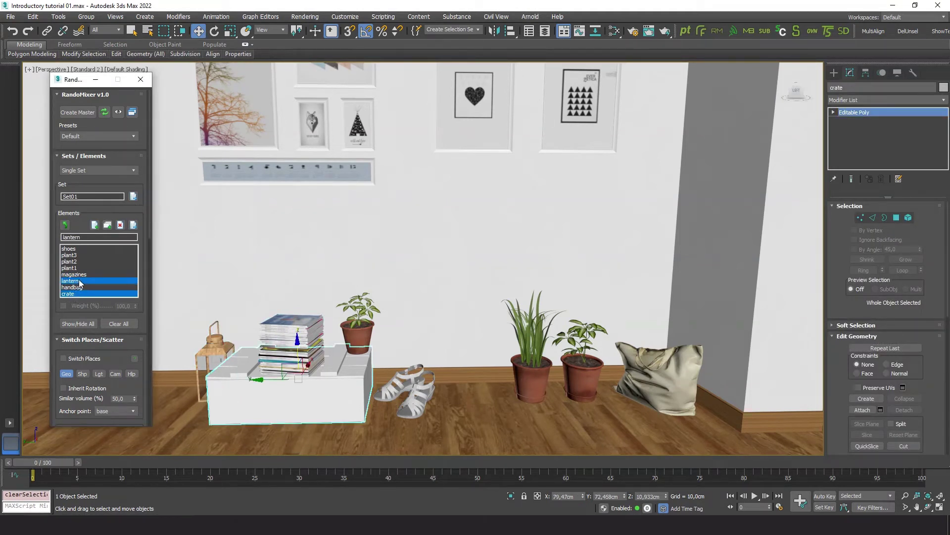
click(120, 225)
click(457, 274)
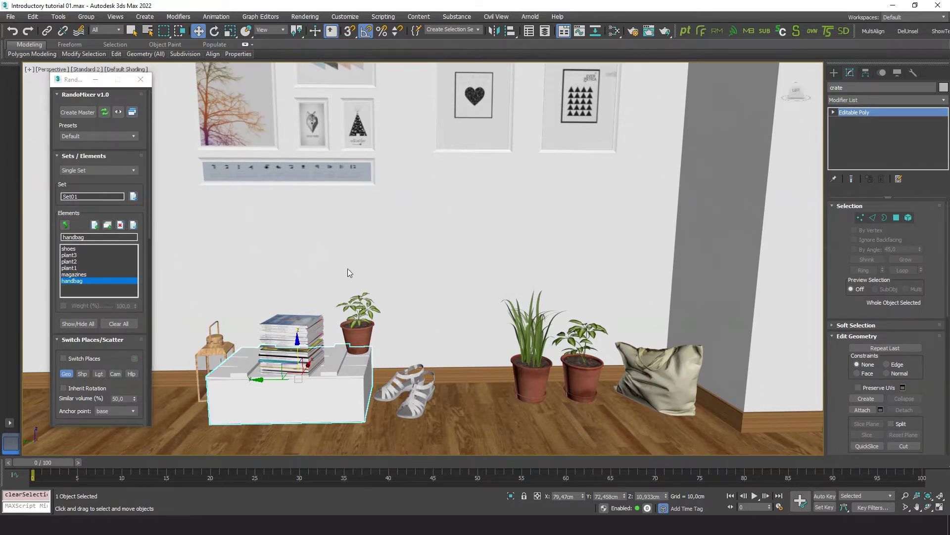
Create a collection from the shoes, plants, magazines and handbag without switching their places.
click(71, 249)
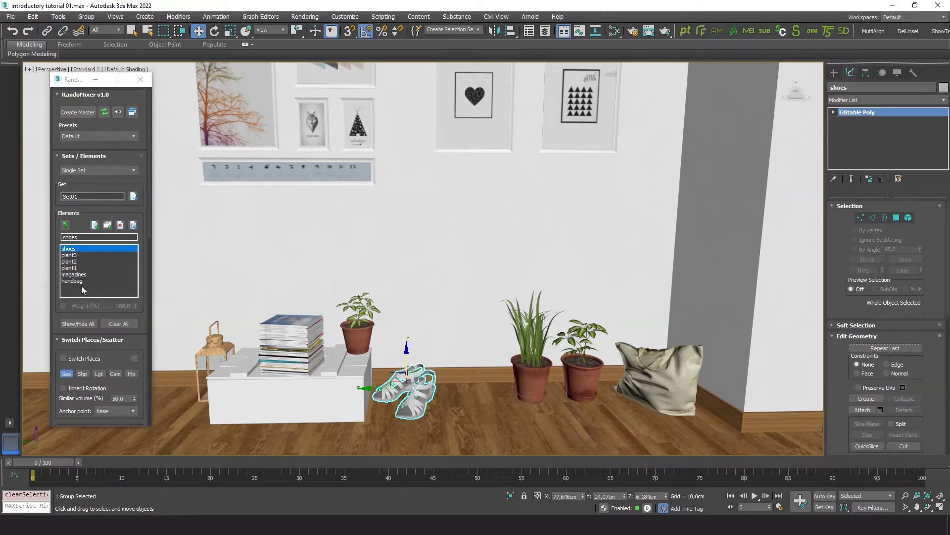
drag(116, 351, 136, 103)
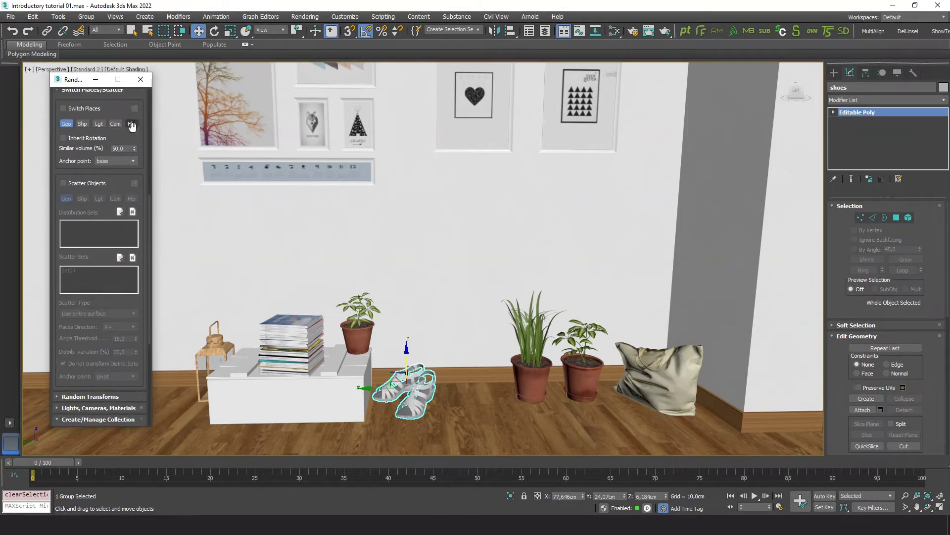
drag(117, 304, 130, 130)
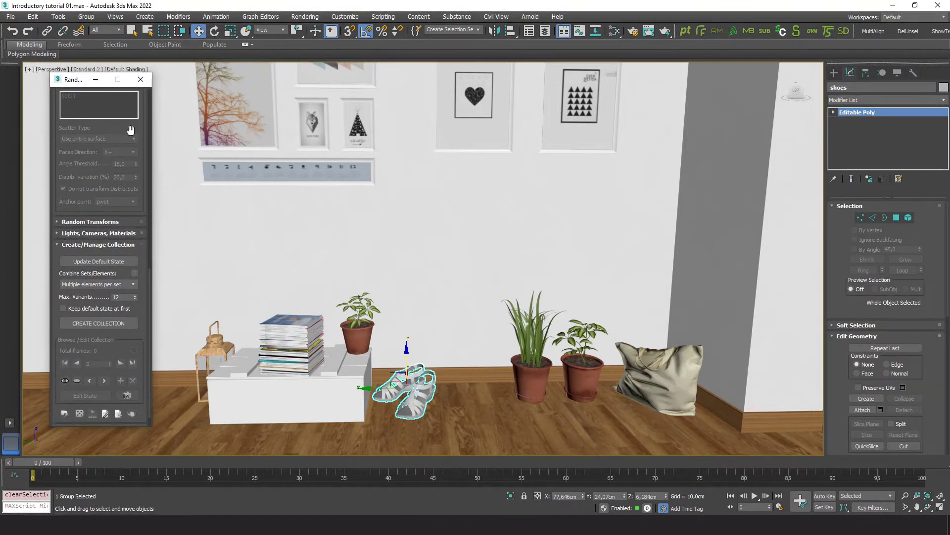
click(100, 323)
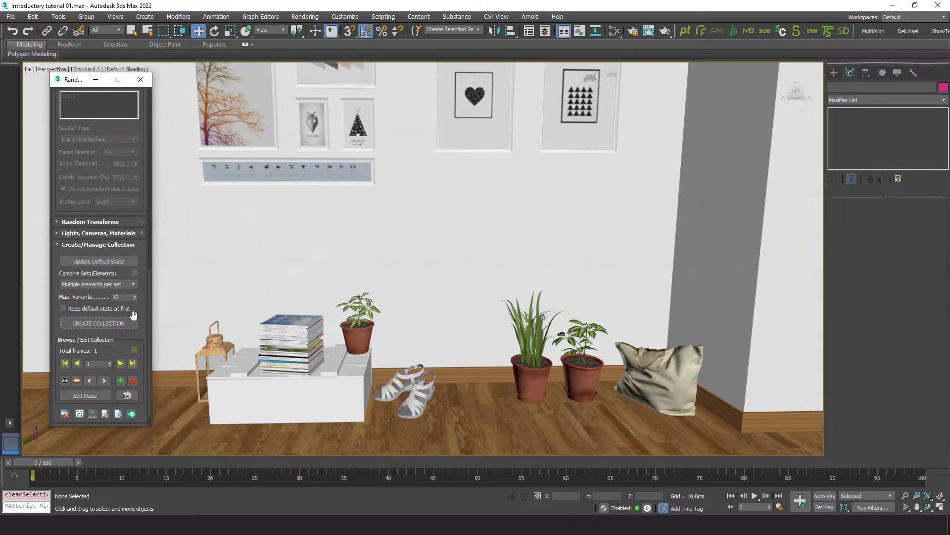
Enable Switch Places for the geometry and recreate the collection, replacing the existing one.
scroll(127, 169, up, 1)
scroll(127, 170, up, 8)
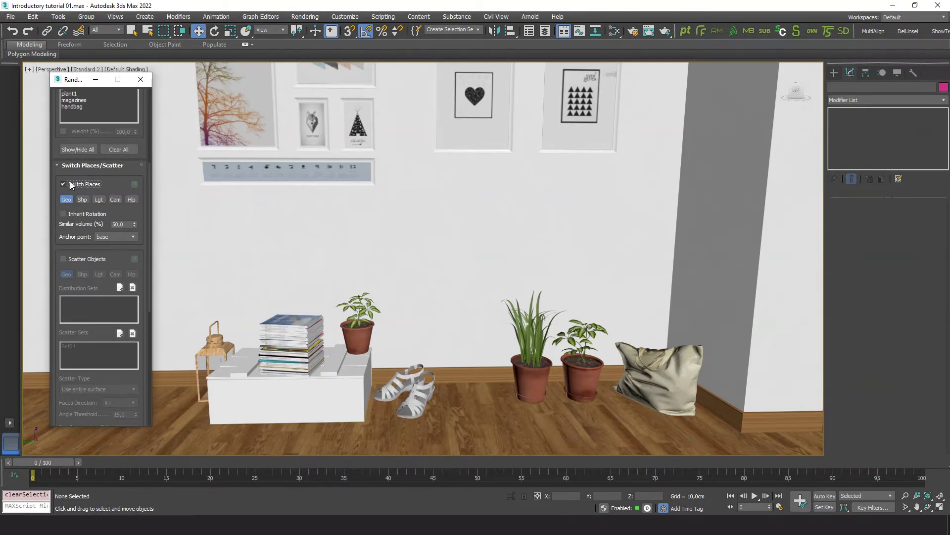
drag(116, 261, 113, 181)
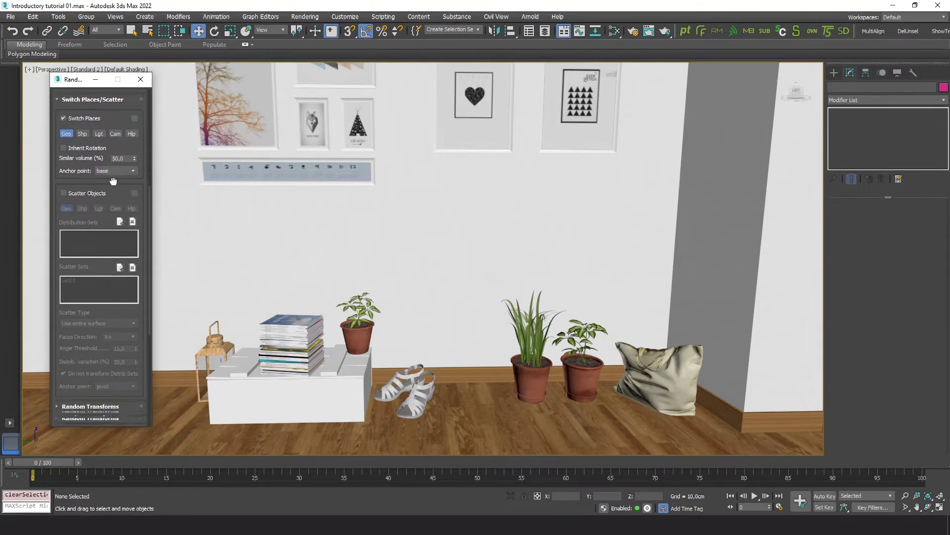
scroll(112, 180, down, 6)
click(91, 321)
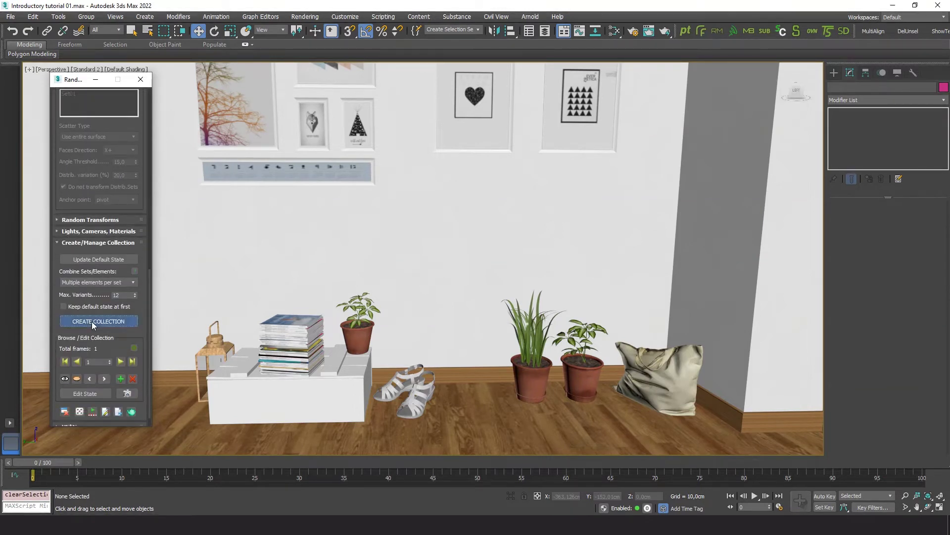
click(485, 275)
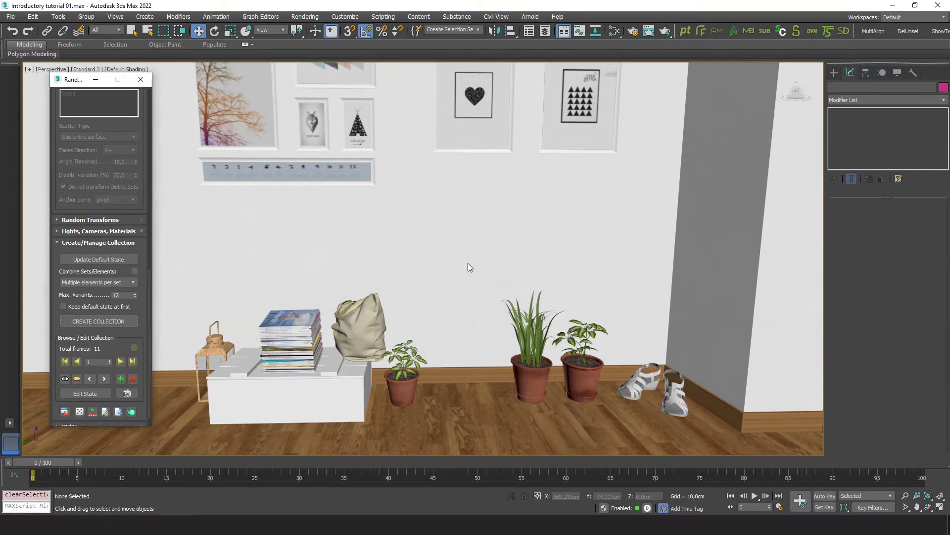
Step through the recreated collection up to frame 11 to examine how the objects swap places.
scroll(121, 345, down, 1)
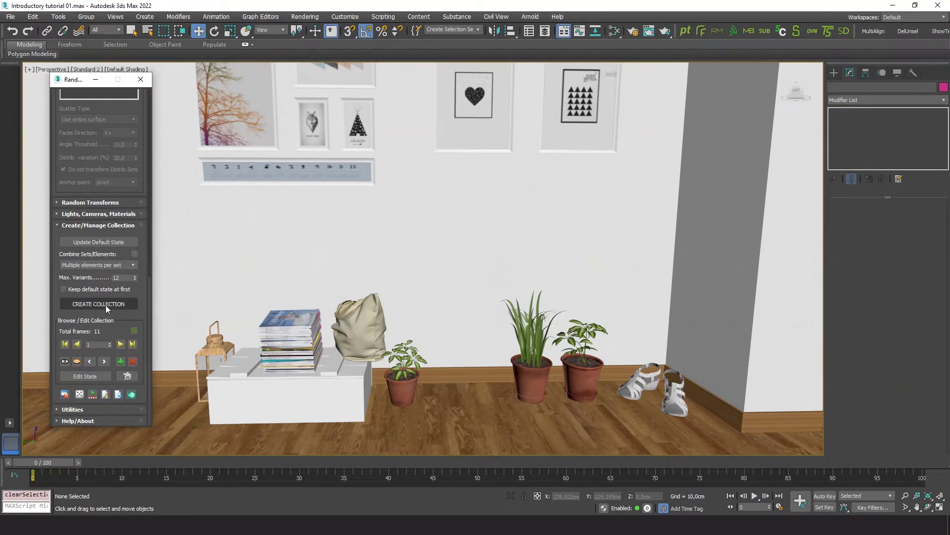
click(121, 345)
click(120, 345)
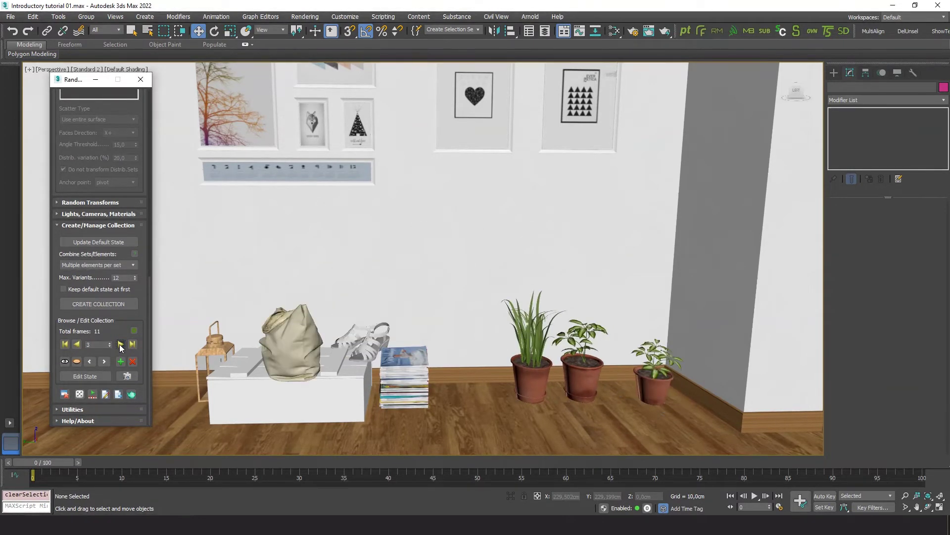
click(121, 344)
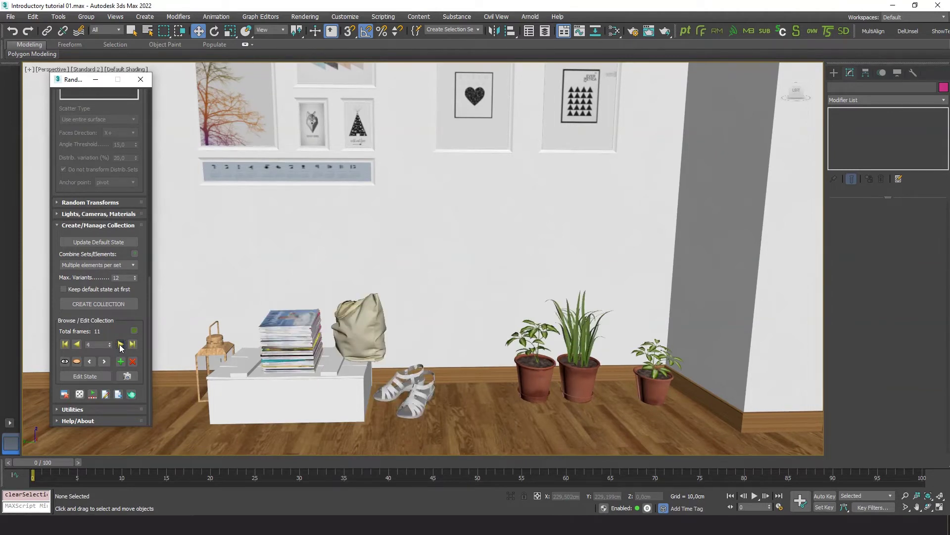
click(121, 345)
click(120, 344)
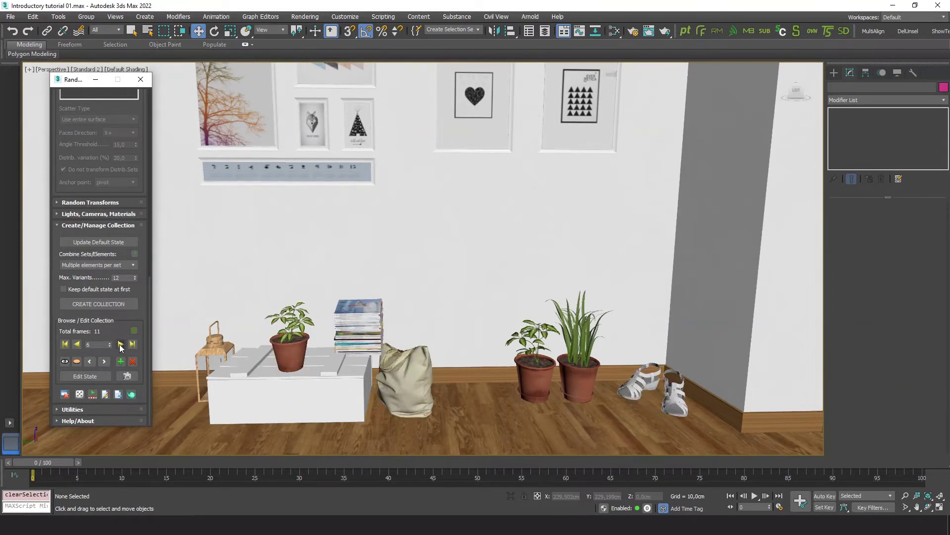
click(121, 344)
click(120, 344)
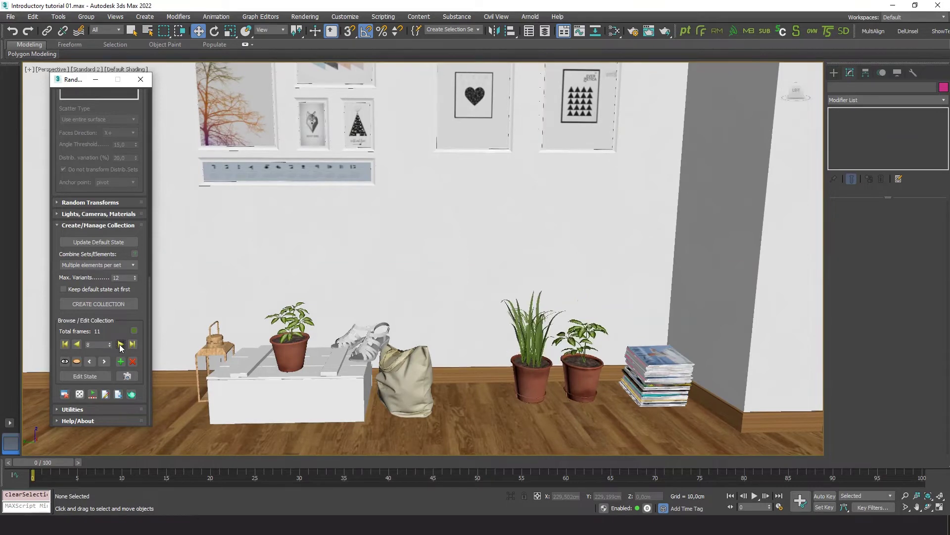
click(120, 344)
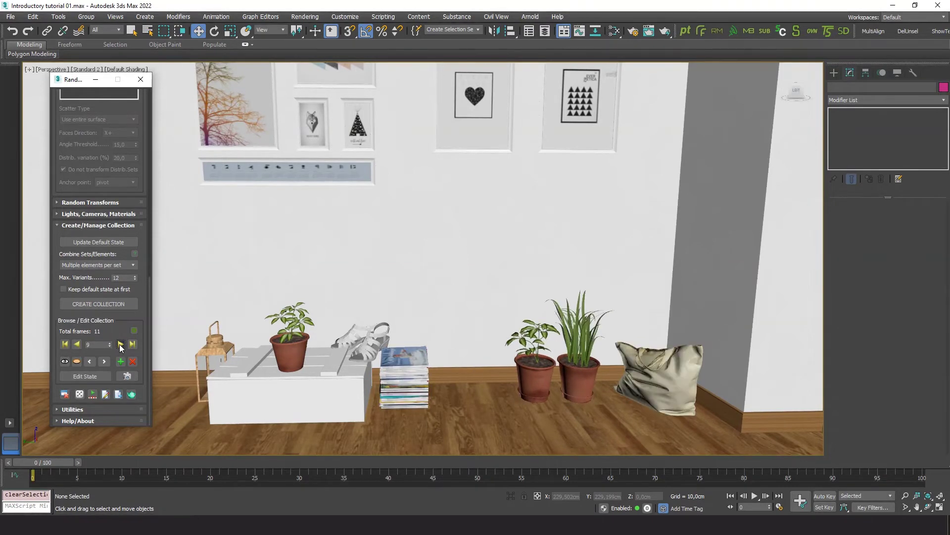
click(120, 344)
click(121, 344)
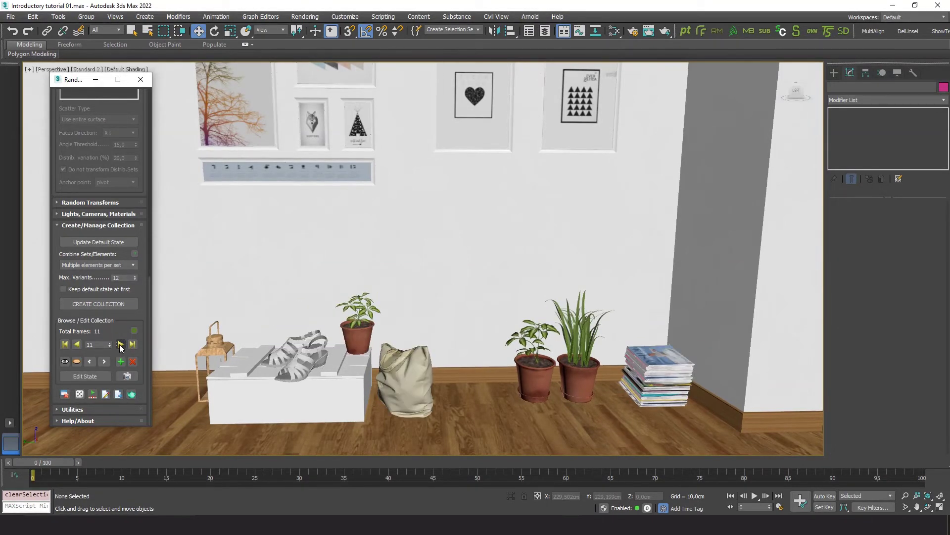
Browse the collection again from frame 1 to frame 11 to examine which places the objects swap into.
click(121, 344)
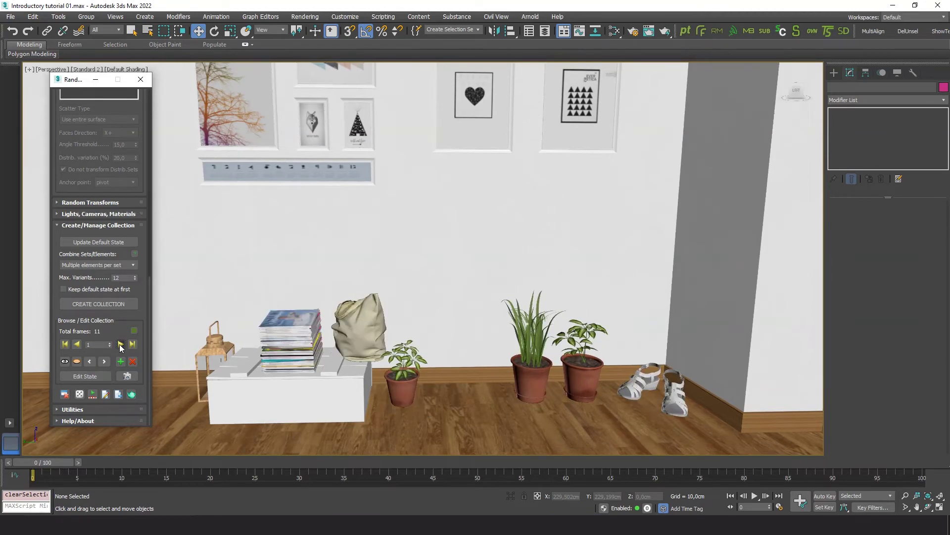
click(120, 344)
click(121, 344)
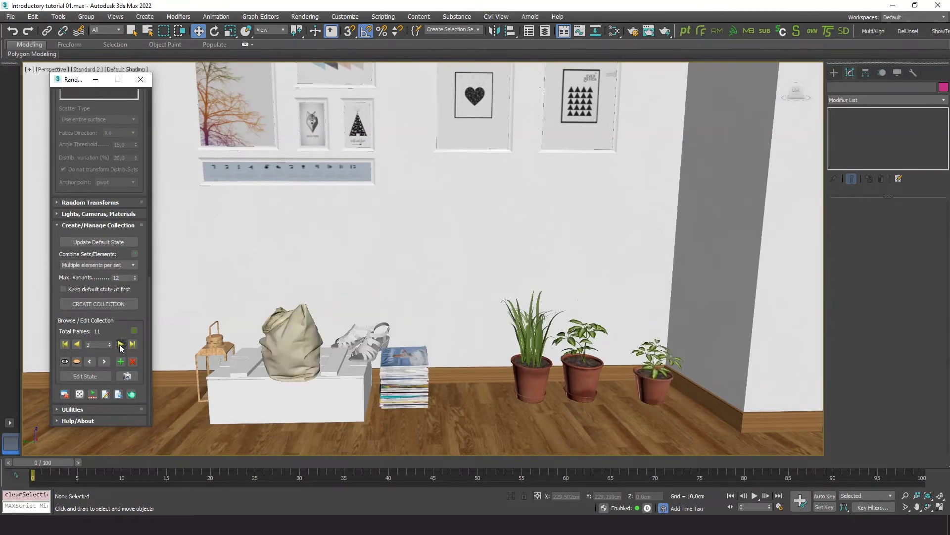
click(120, 344)
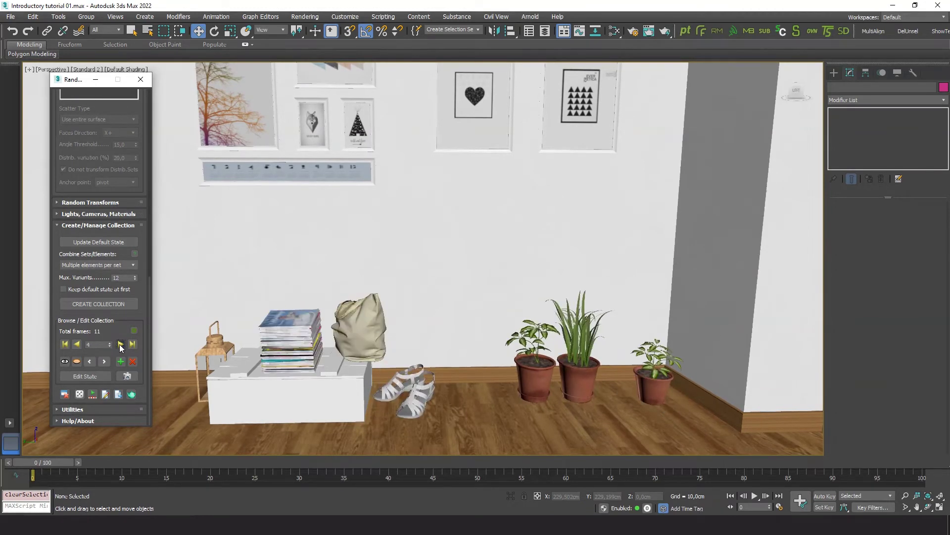
click(120, 344)
click(120, 344)
click(120, 344)
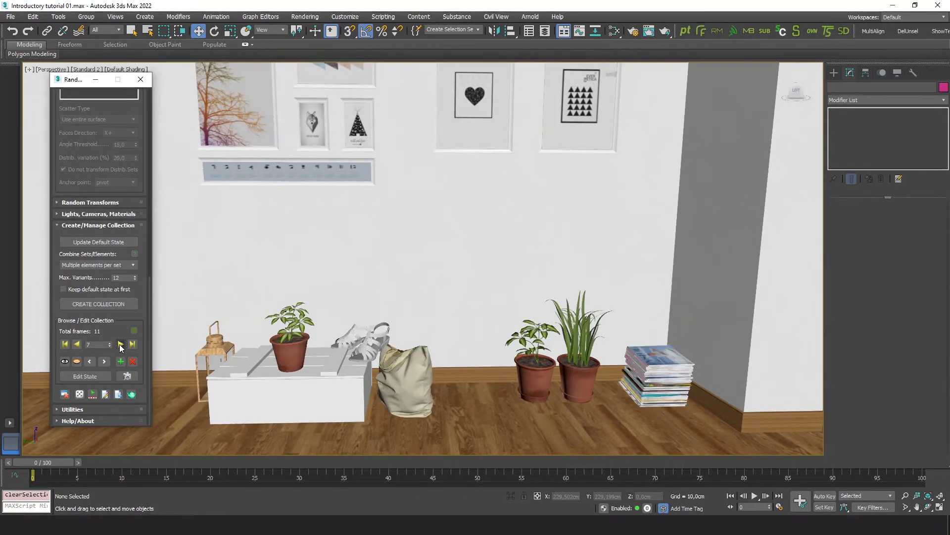
click(120, 344)
click(121, 344)
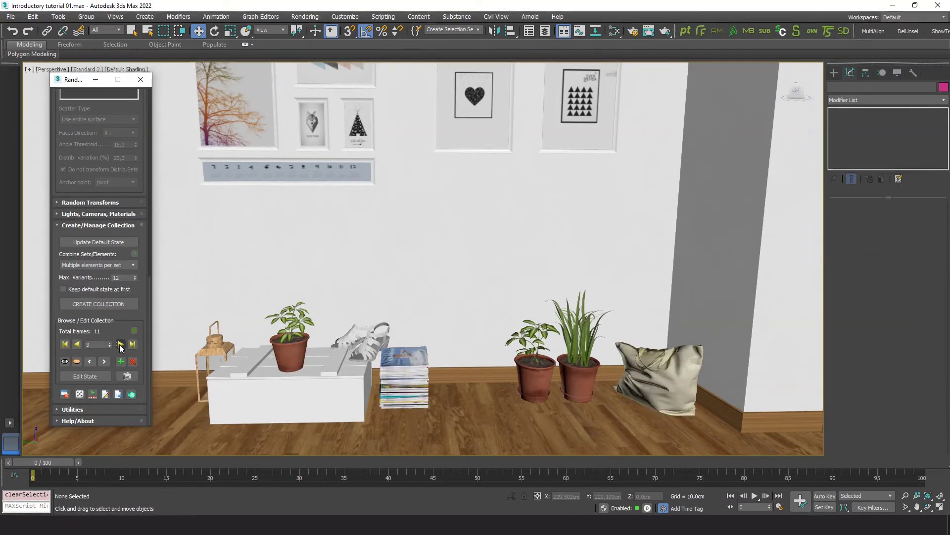
click(120, 344)
click(120, 344)
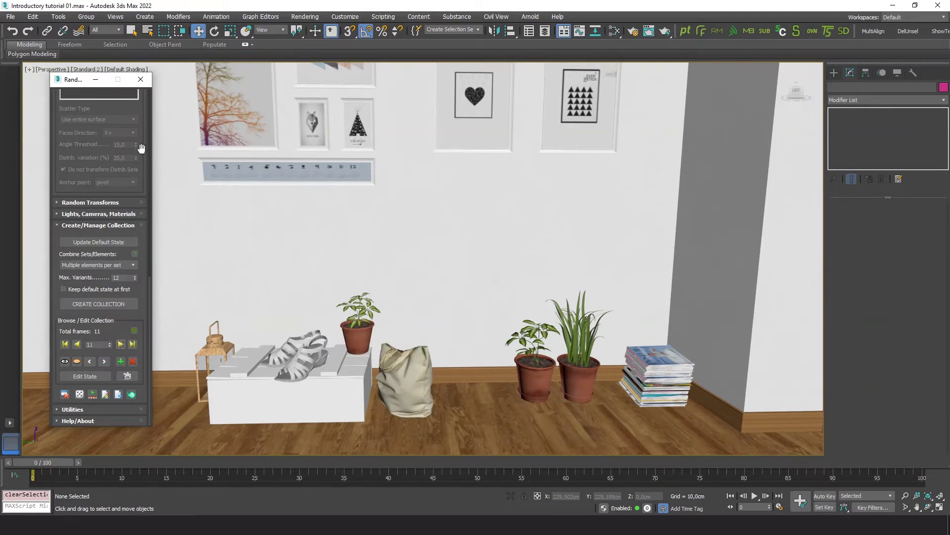
Set the Switch Places similar volume to 0% and recreate the collection, replacing the existing one.
drag(137, 158, 136, 186)
scroll(136, 186, up, 10)
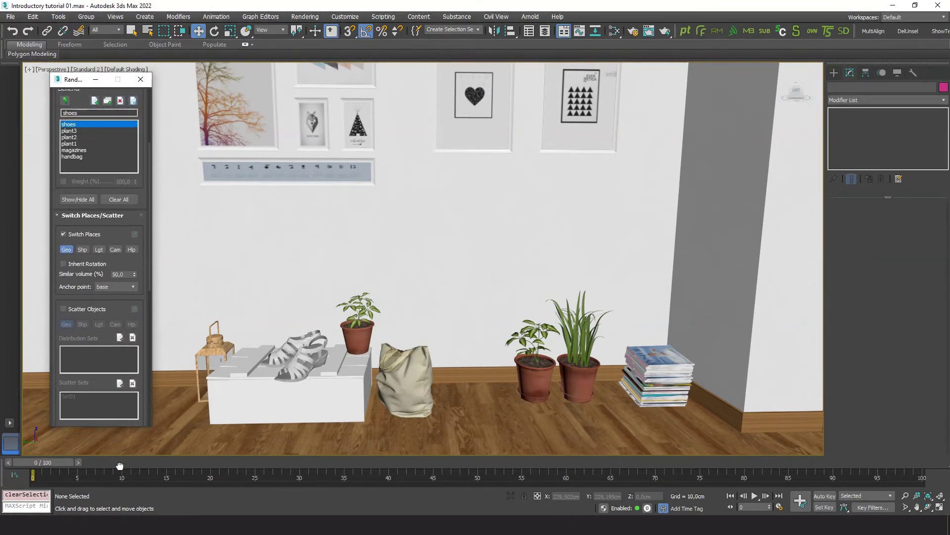
click(127, 274)
scroll(121, 269, down, 9)
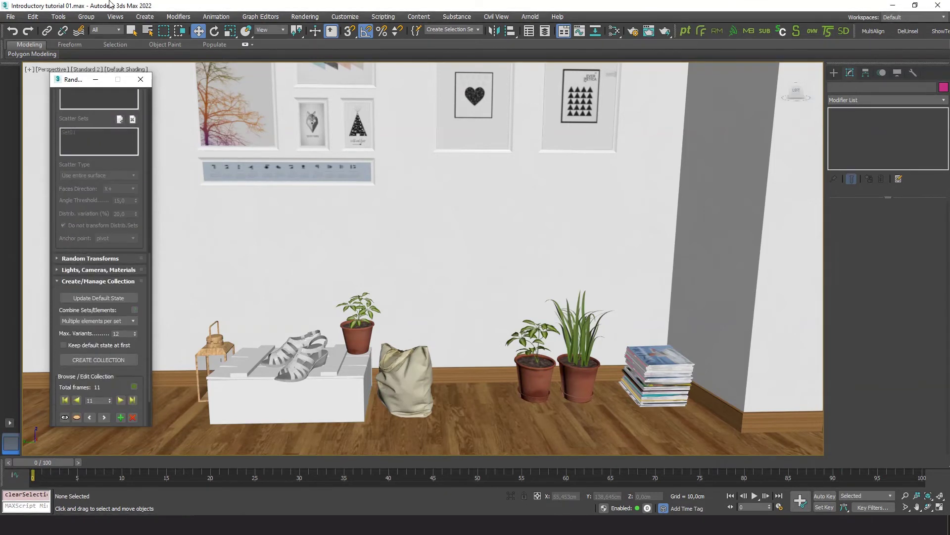
click(97, 359)
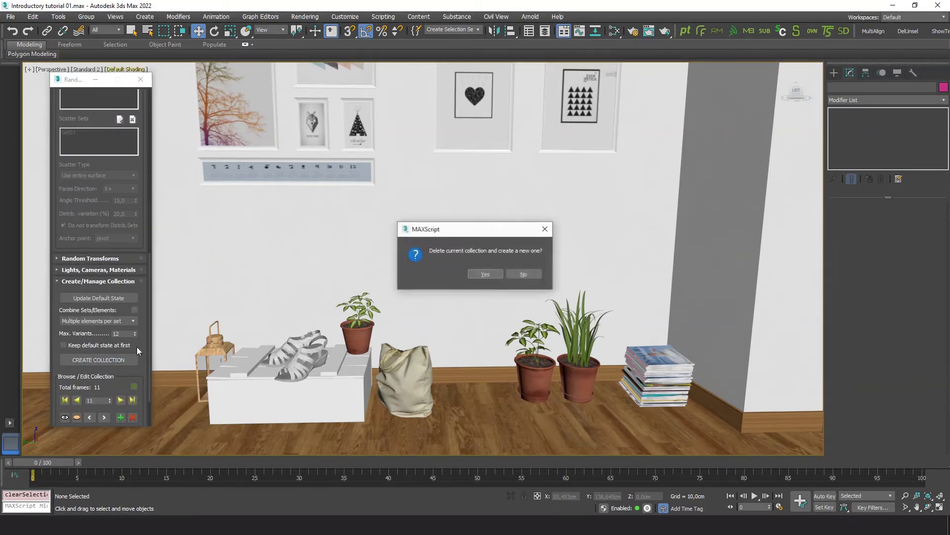
click(483, 270)
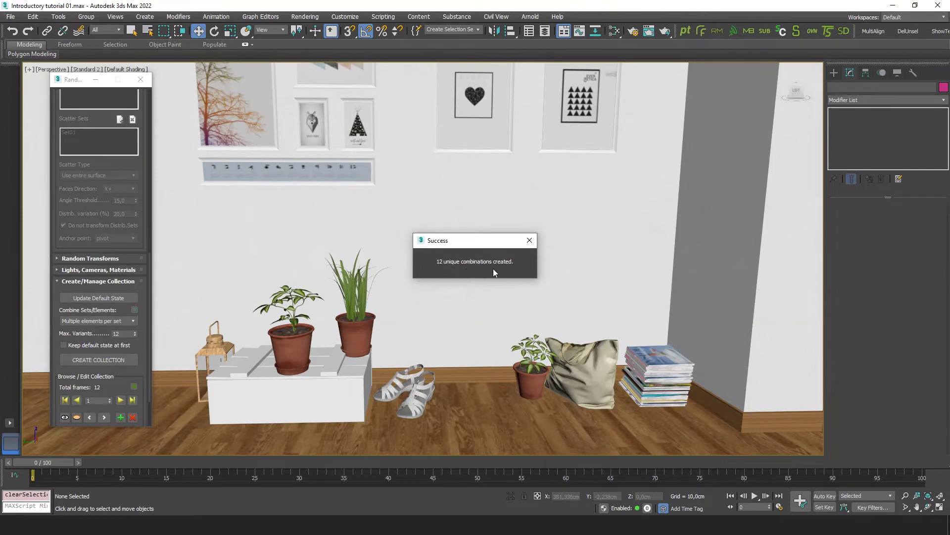
Set the maximum variants to 20 and recreate the collection, replacing the current one.
scroll(121, 336, down, 3)
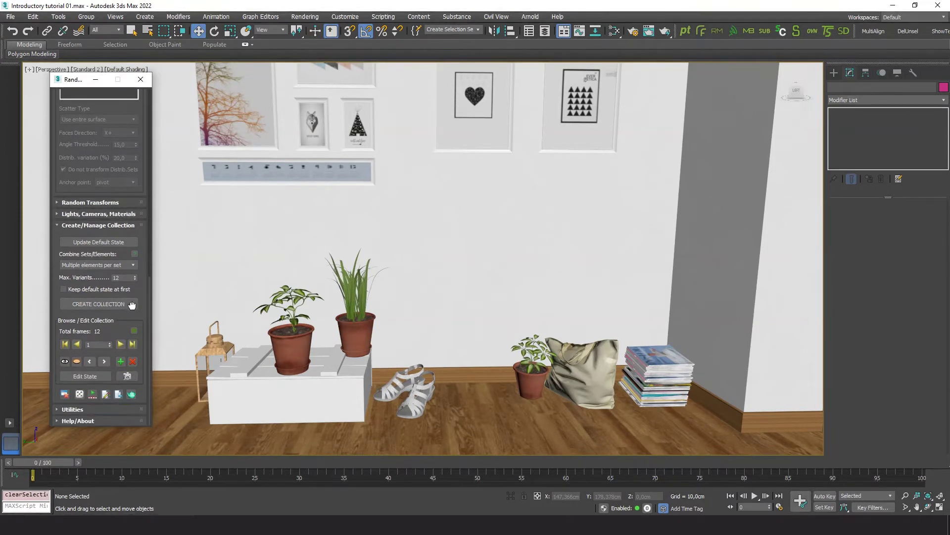
double_click(119, 277)
text(20)
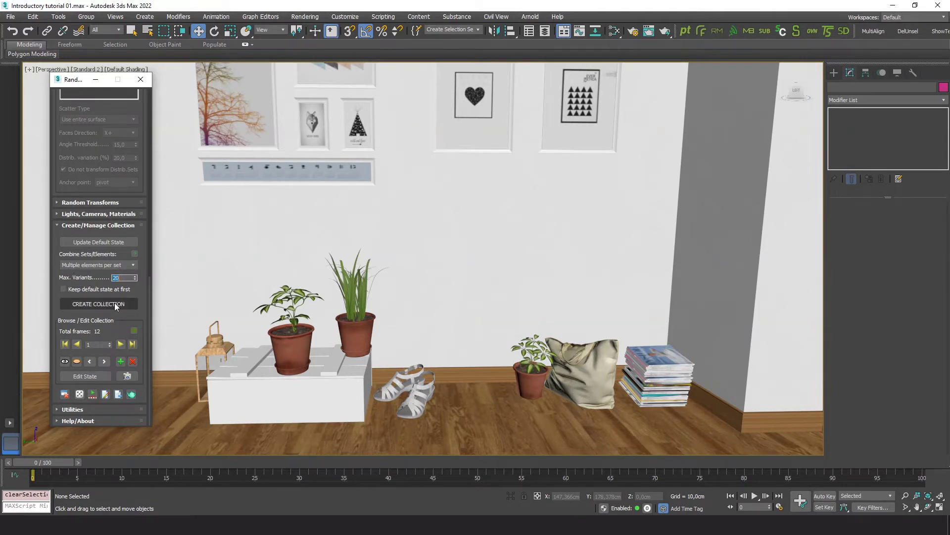
click(116, 304)
click(484, 274)
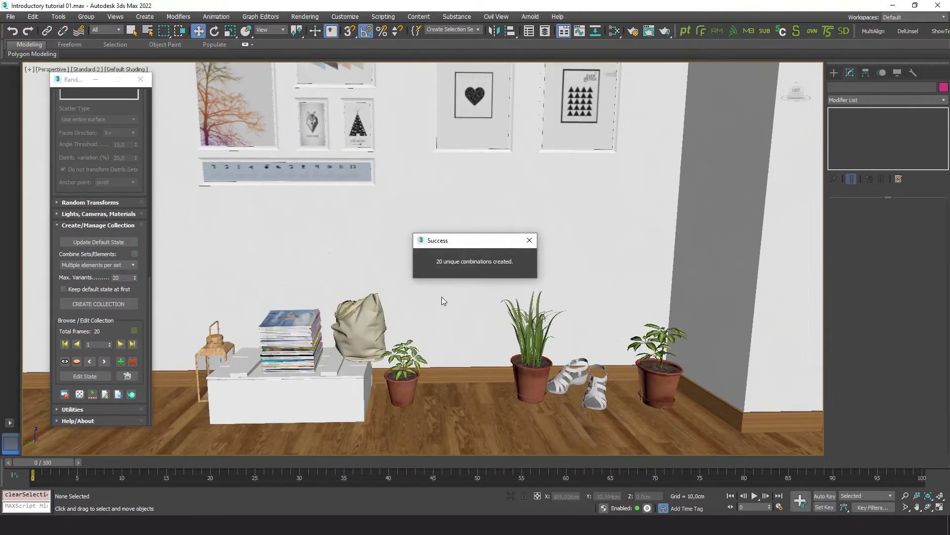
click(449, 268)
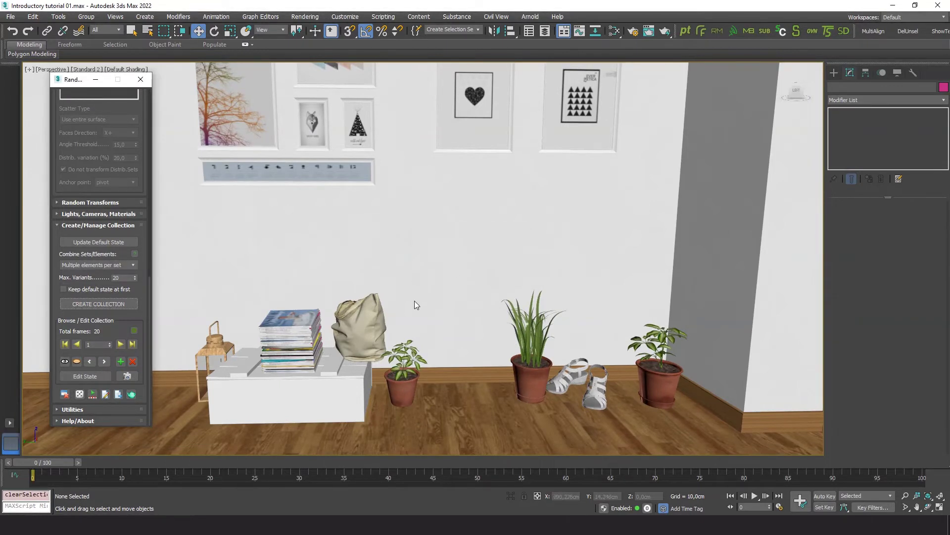
Step through the 20-variant collection up to frame 12 to examine the object arrangements.
click(120, 344)
click(120, 344)
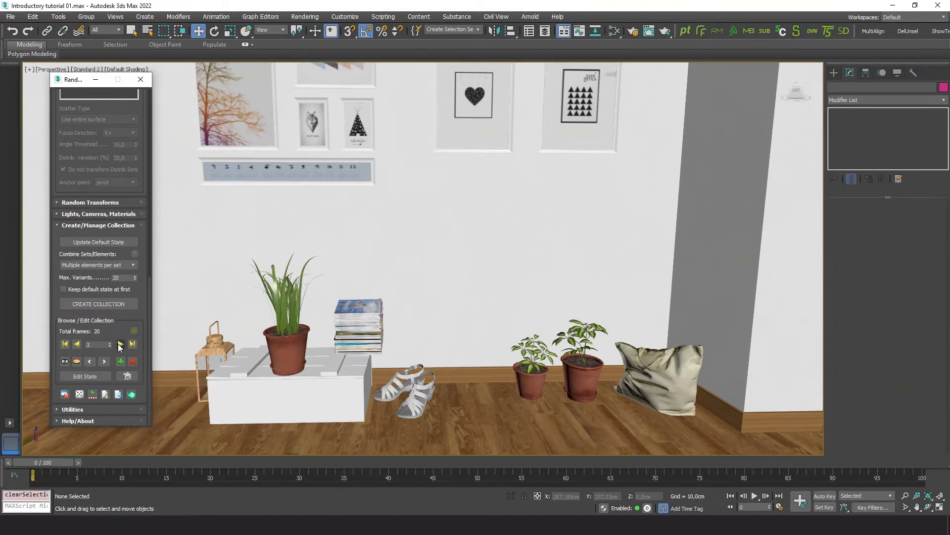
click(120, 344)
click(120, 344)
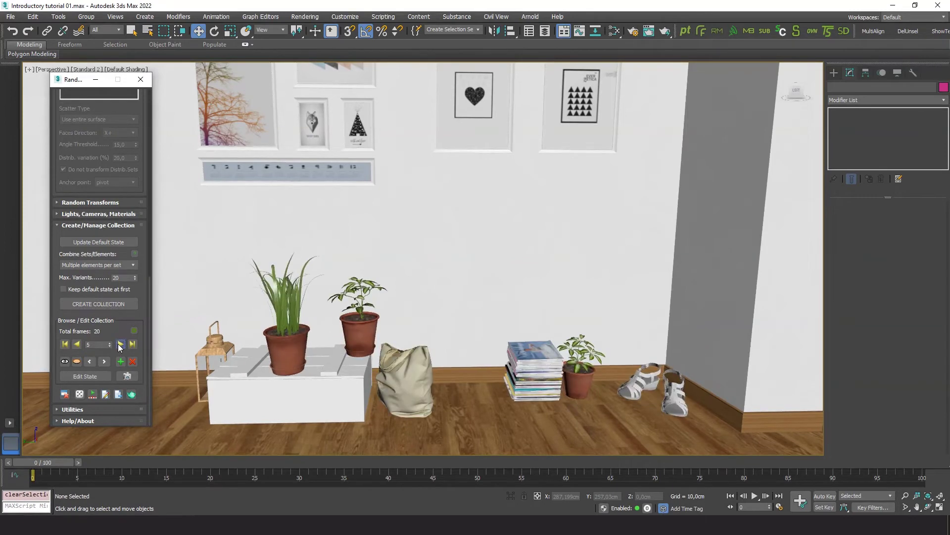
click(120, 344)
click(120, 344)
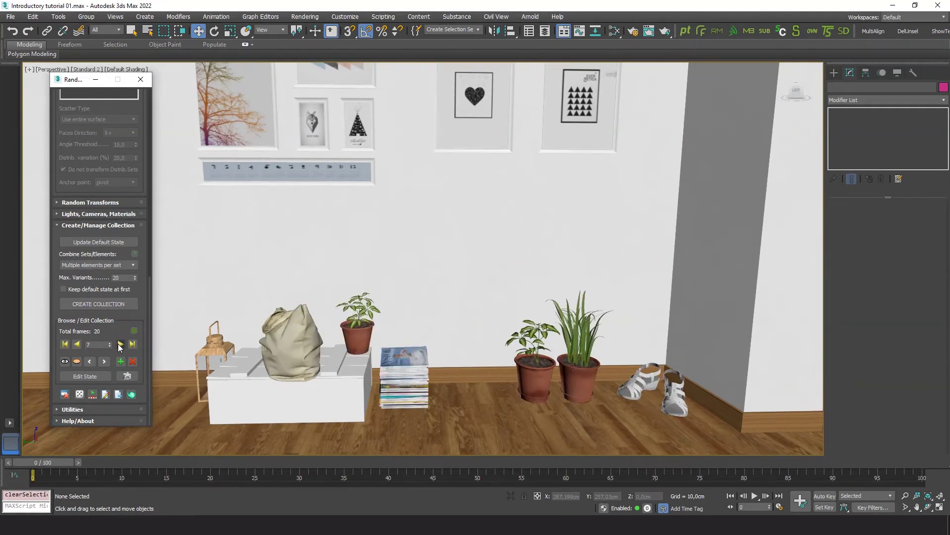
click(120, 344)
click(121, 344)
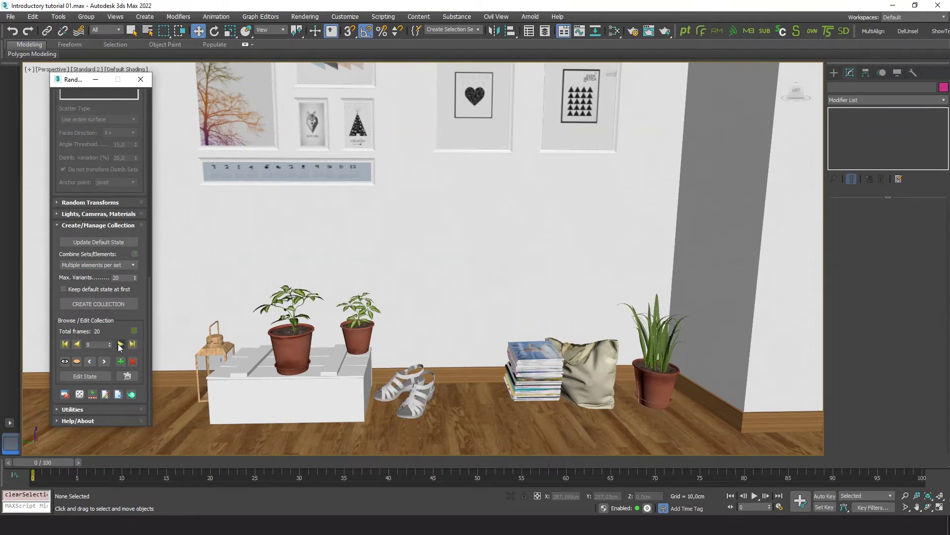
click(120, 344)
click(120, 344)
click(120, 344)
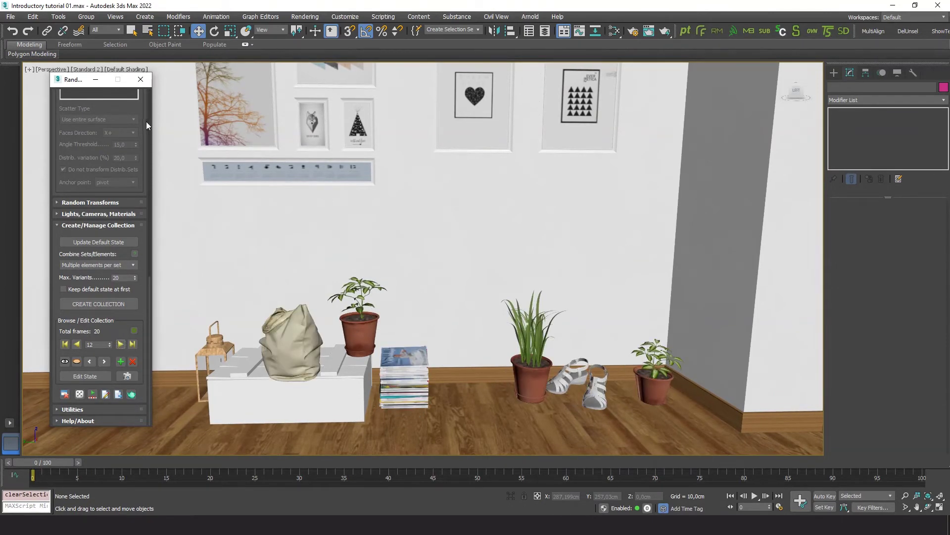
Edit Set01's properties so active objects per frame are defined by amount, with a minimum of 3.
drag(143, 114, 128, 462)
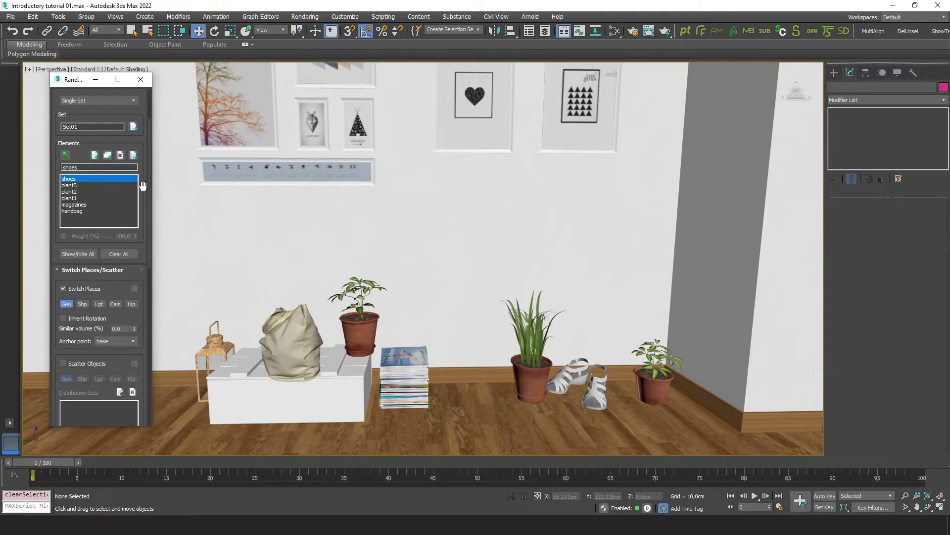
drag(141, 216, 140, 286)
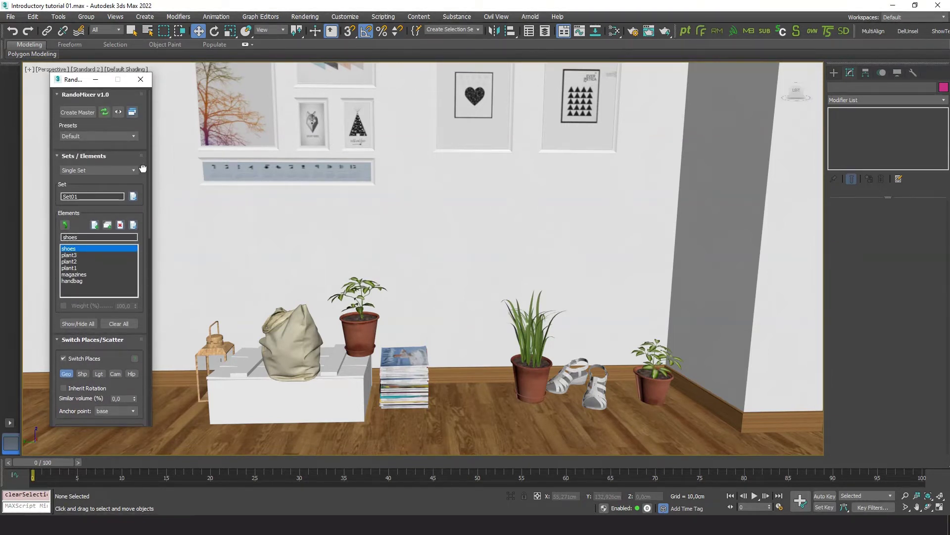
click(133, 197)
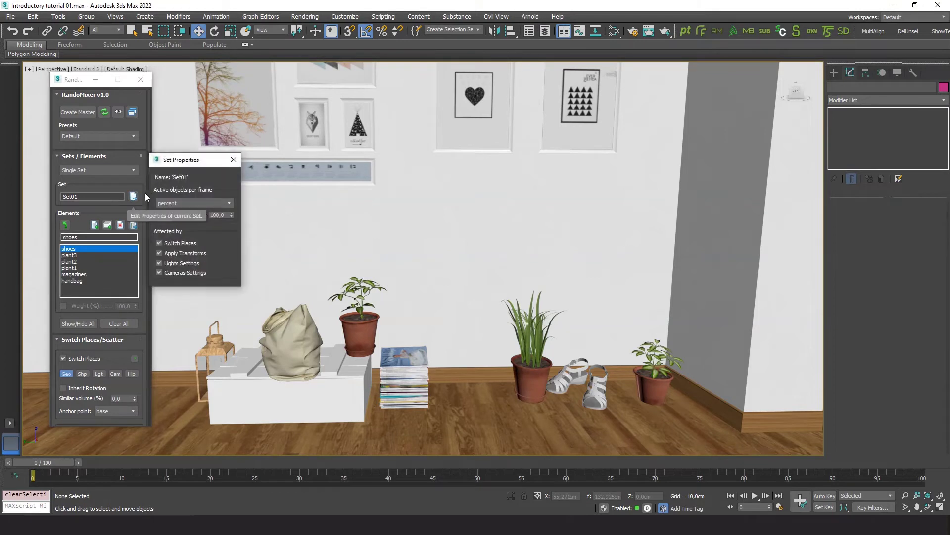
click(182, 203)
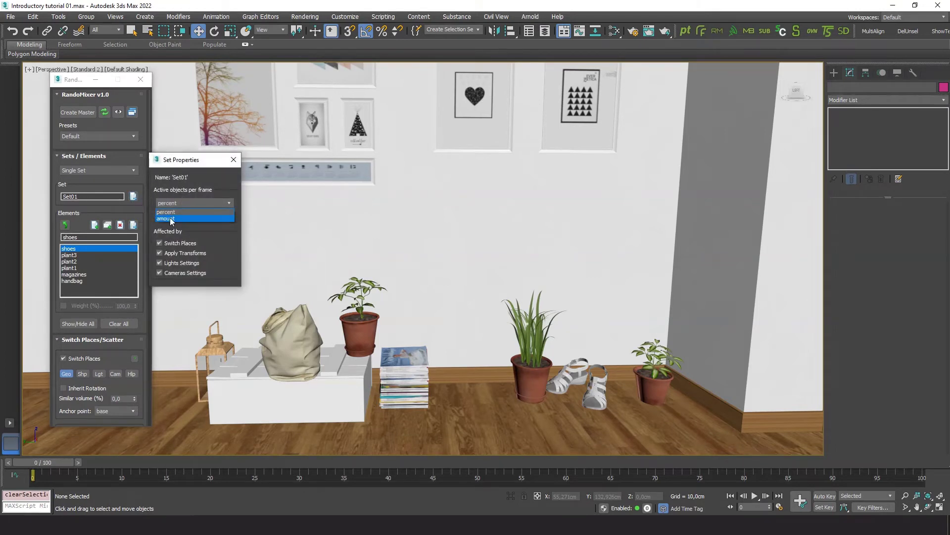
click(169, 219)
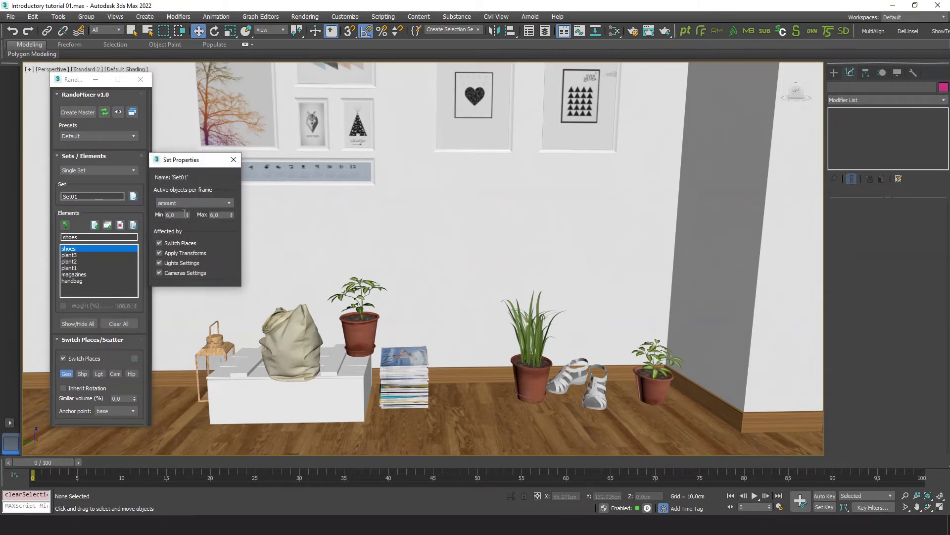
text(3)
key(Return)
click(233, 159)
Recreate the collection with the changed Set01 properties, deleting the current one.
scroll(124, 354, down, 10)
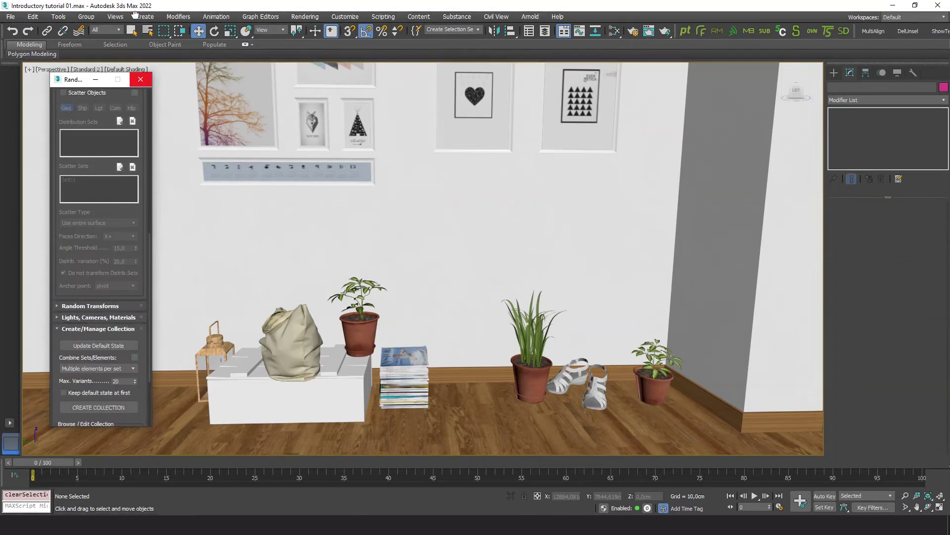
click(98, 407)
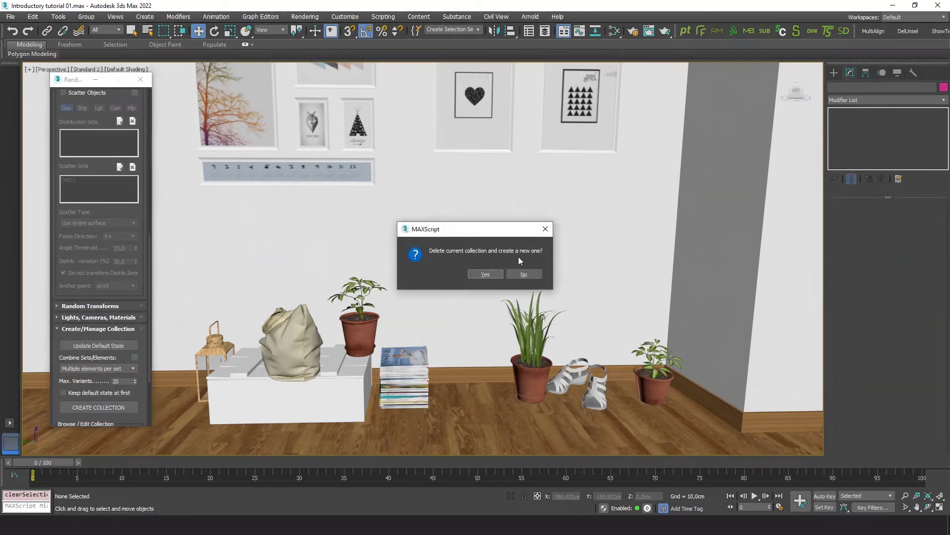
click(486, 275)
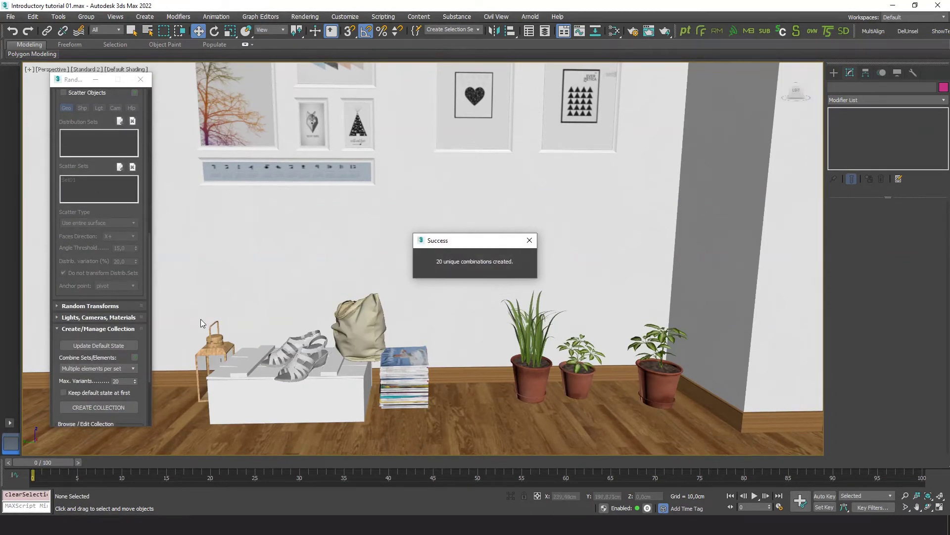
Step through the new collection up to frame 14 to examine how the number of active objects varies.
drag(152, 329, 152, 225)
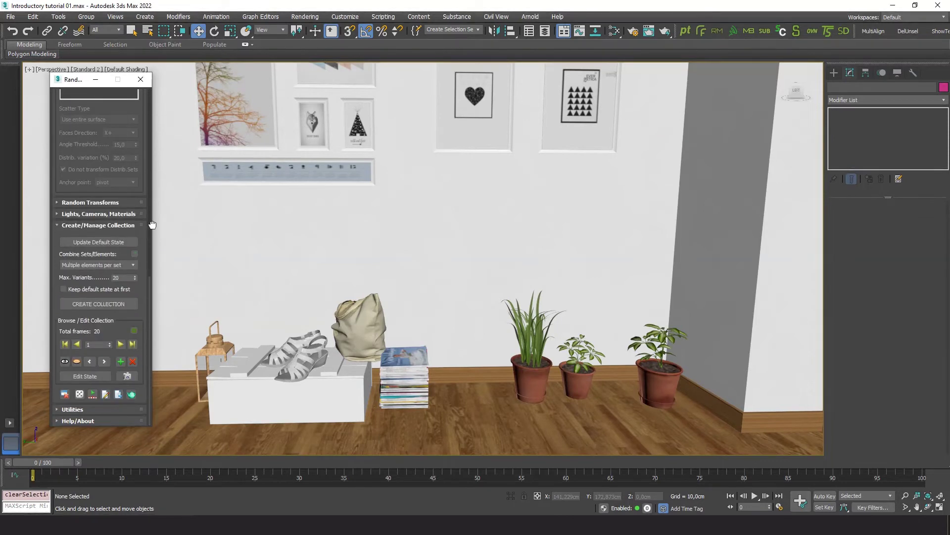
click(121, 345)
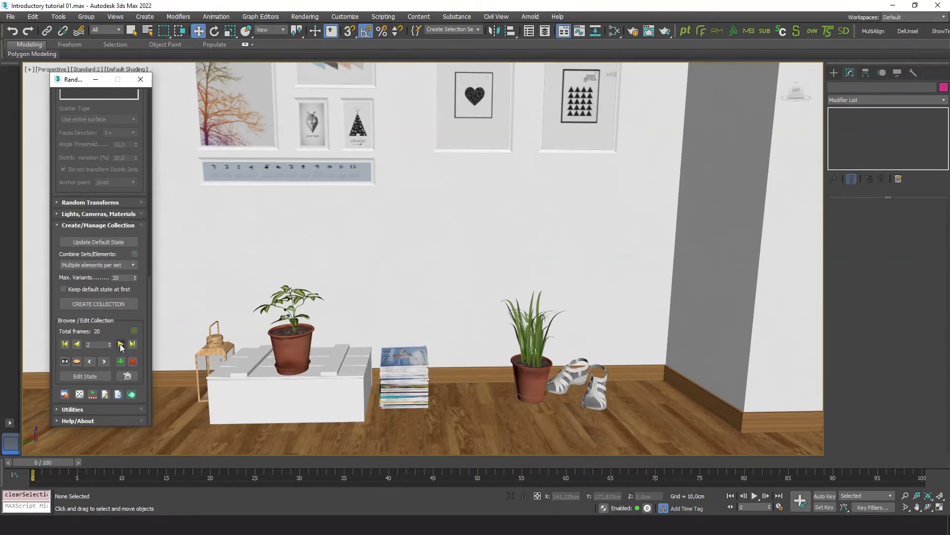
click(121, 344)
click(121, 344)
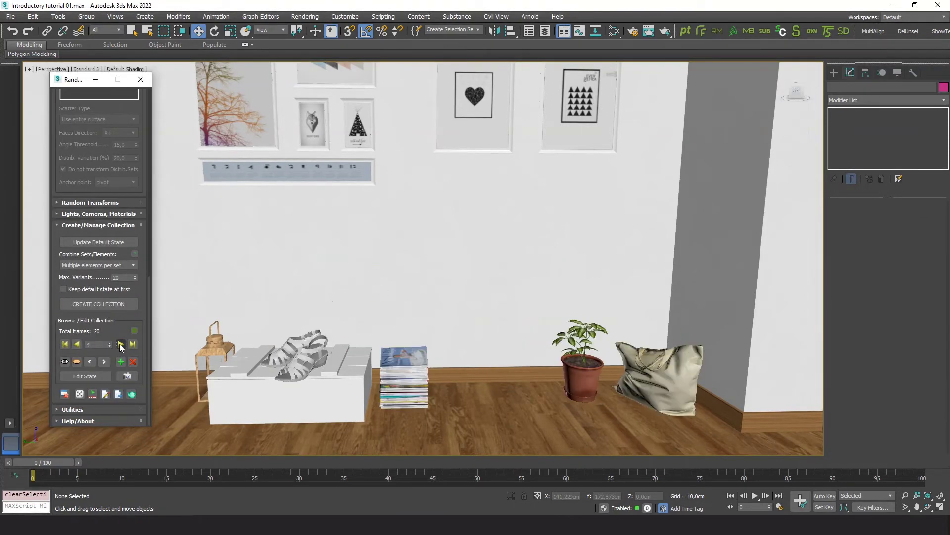
click(121, 344)
click(120, 344)
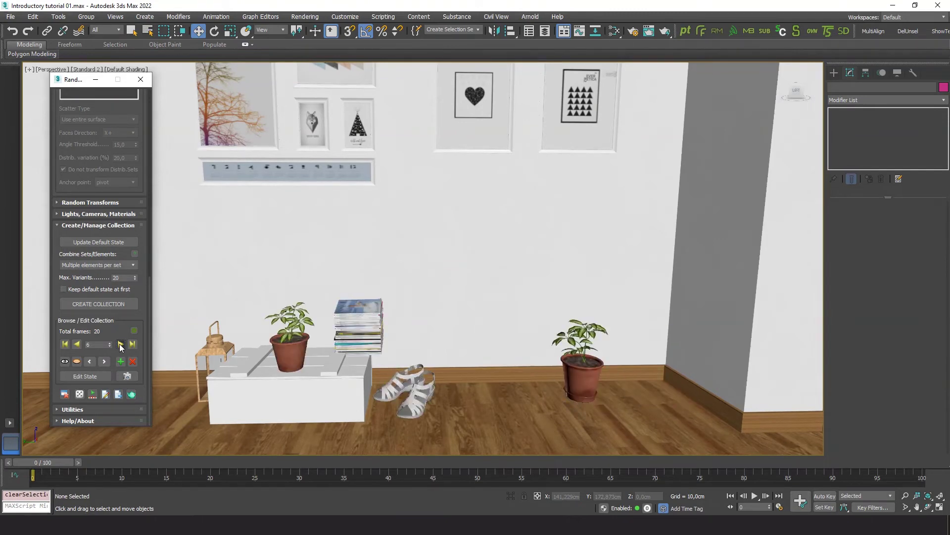
click(121, 344)
click(121, 345)
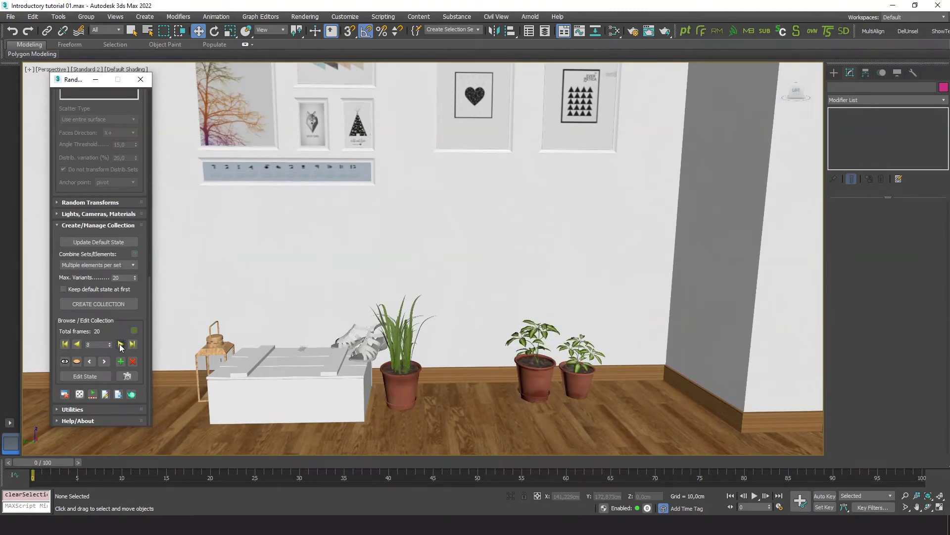
click(120, 344)
click(120, 344)
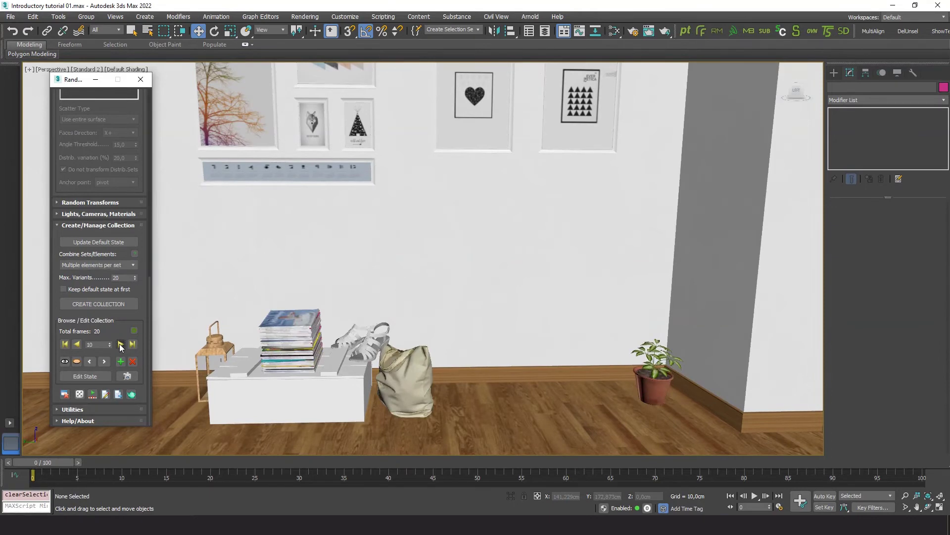
click(120, 344)
click(120, 344)
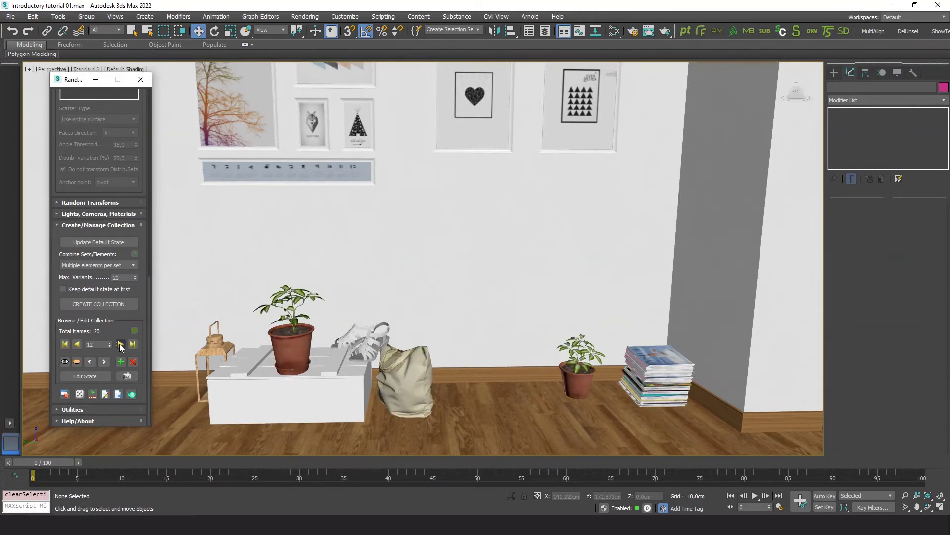
click(121, 344)
click(120, 344)
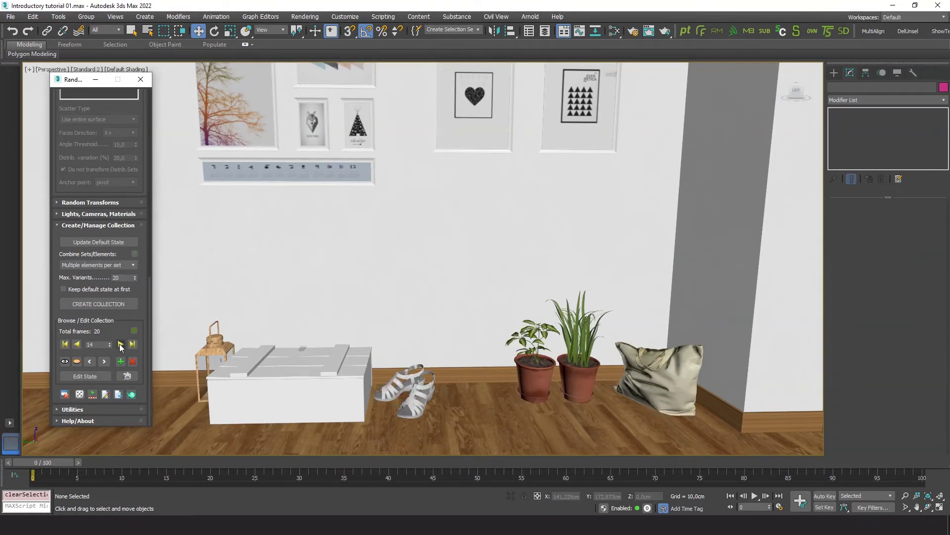
Step through the collection up to frame 17 to examine the remaining variations in active objects.
click(120, 344)
click(120, 344)
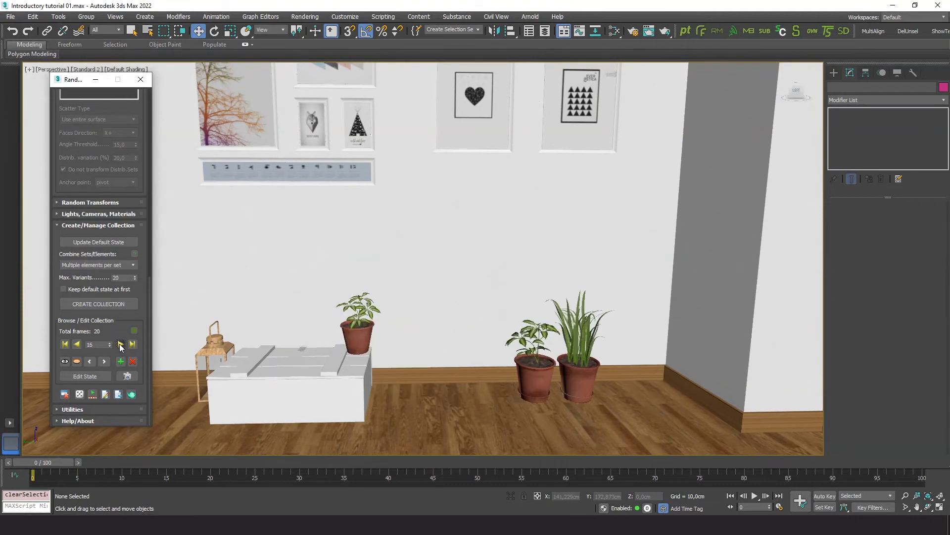
click(121, 344)
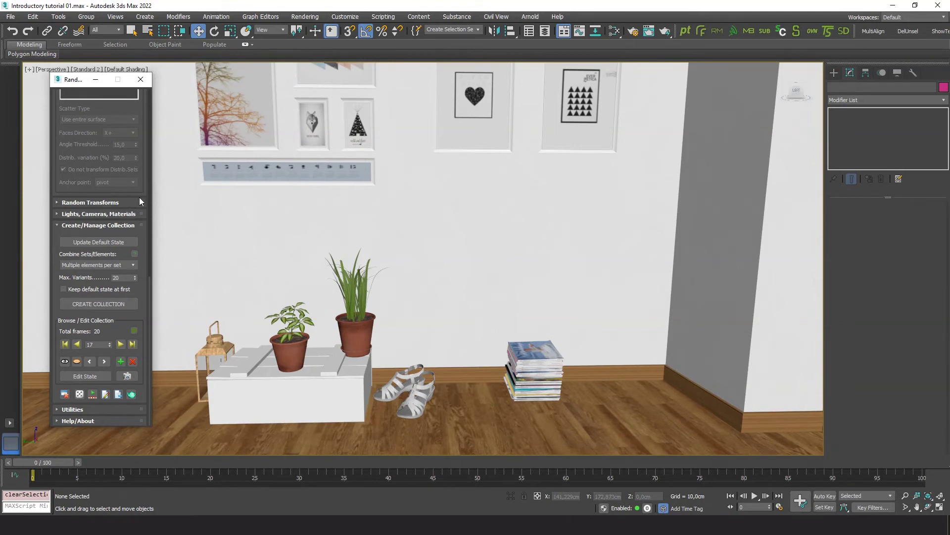
Toggle the visibility of all Set01 elements until every element is shown, including those hidden in the current frame.
drag(109, 141, 106, 416)
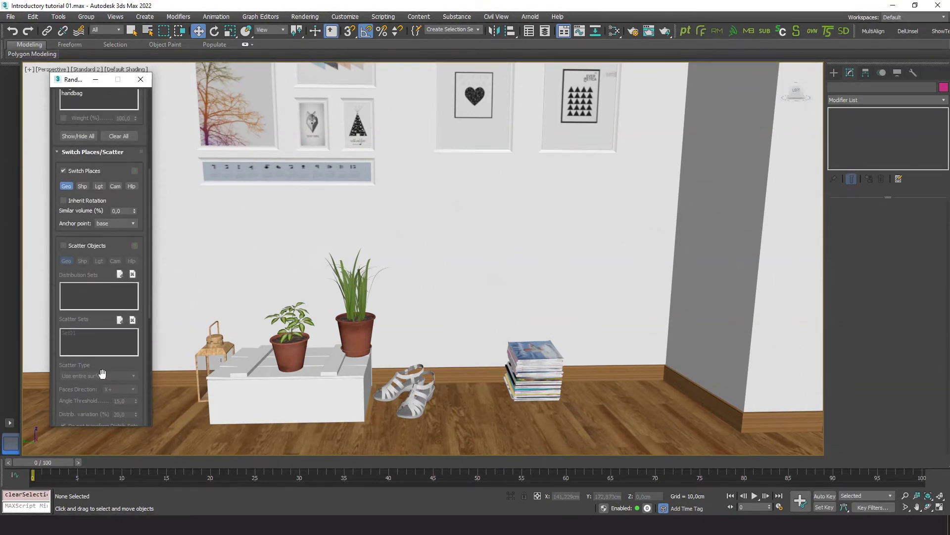
drag(109, 239, 92, 406)
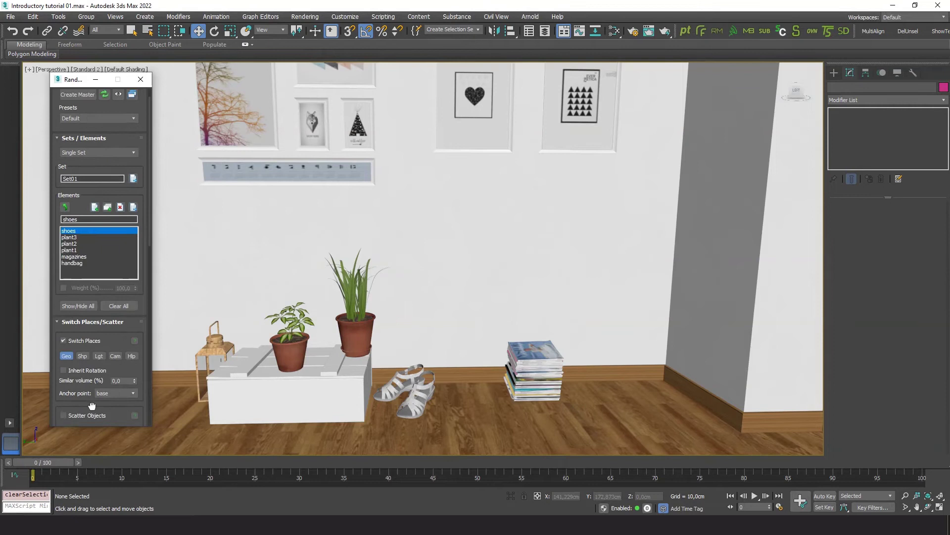
click(84, 306)
click(84, 306)
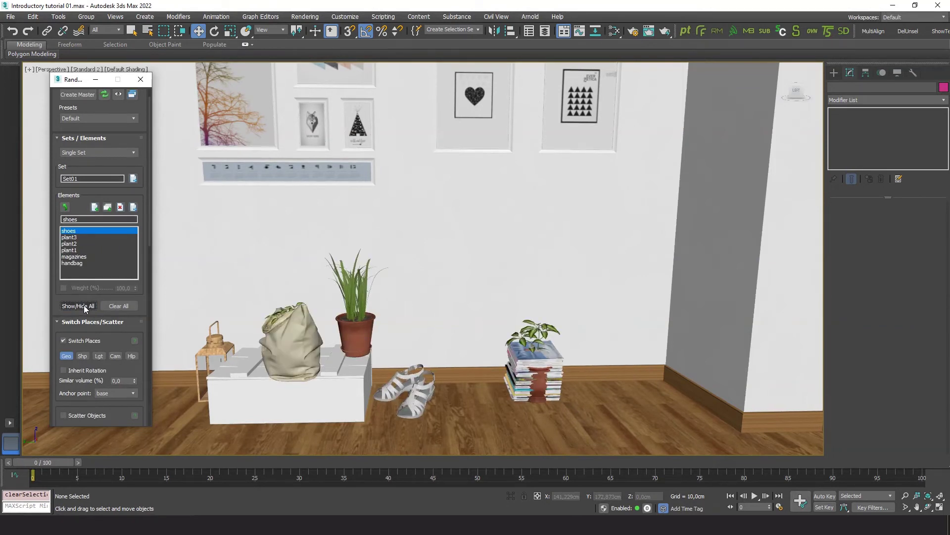
click(83, 306)
click(83, 307)
Delete the current collection to restore the default object arrangement.
scroll(113, 341, down, 10)
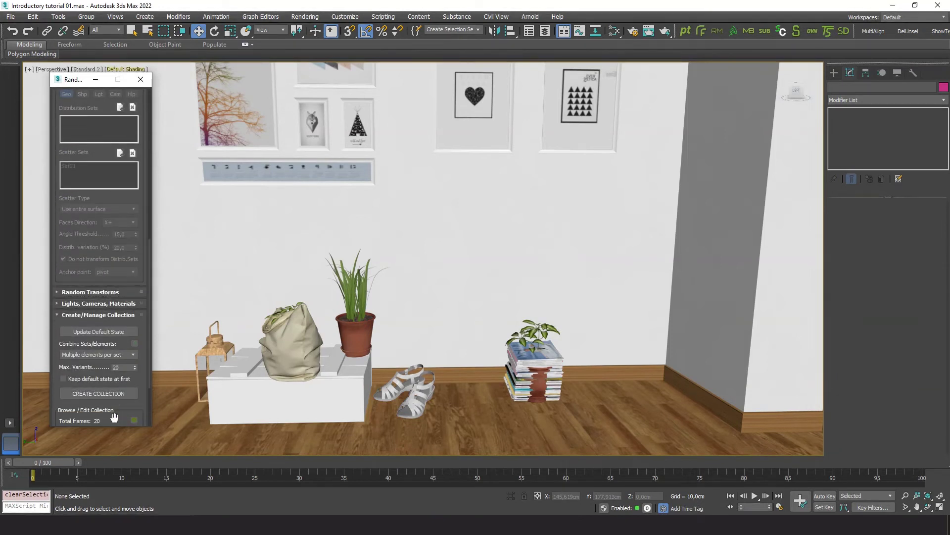
drag(113, 416, 113, 280)
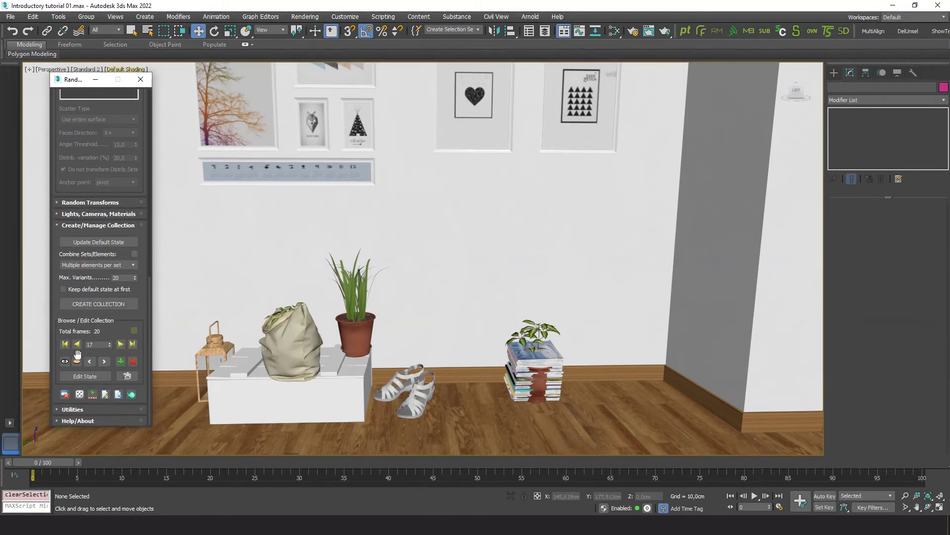
click(64, 394)
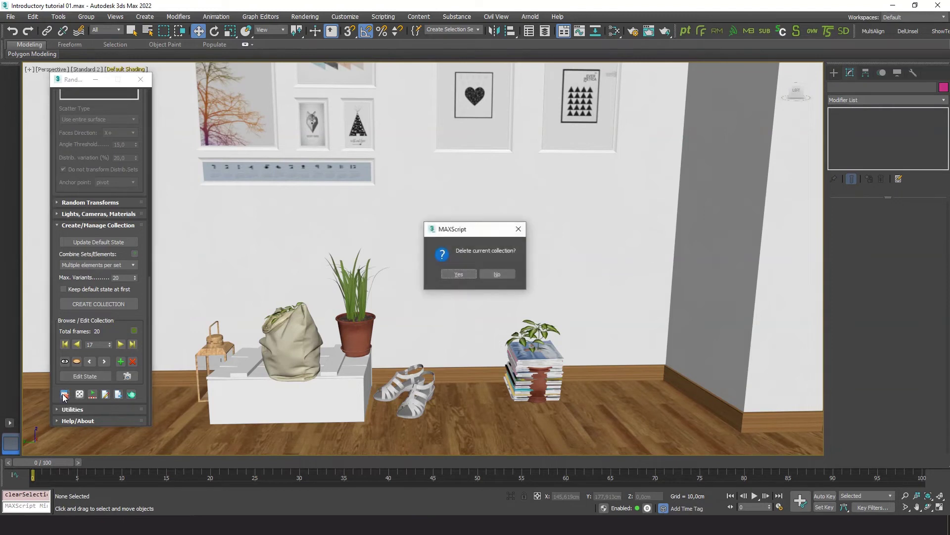
click(454, 276)
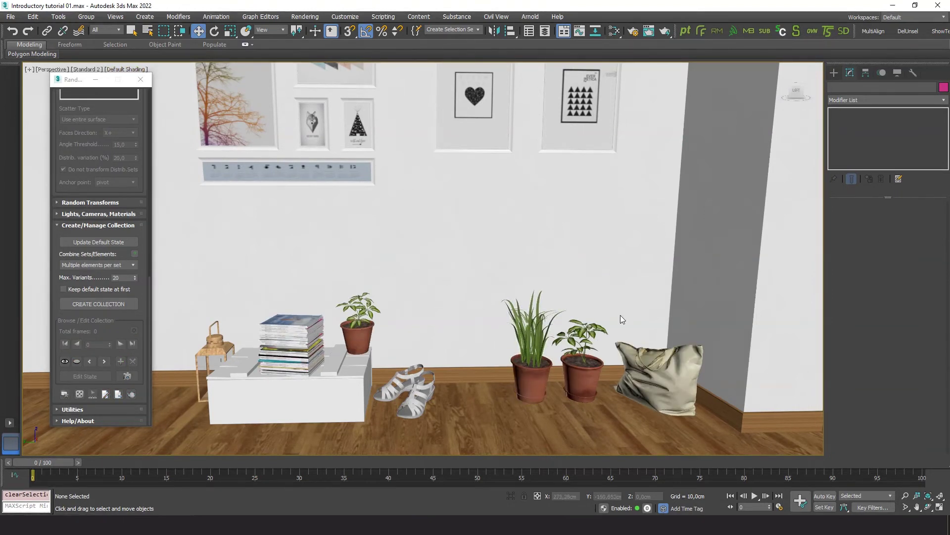
Switch the sets mode from Single Set to Multiple Sets.
scroll(95, 151, up, 5)
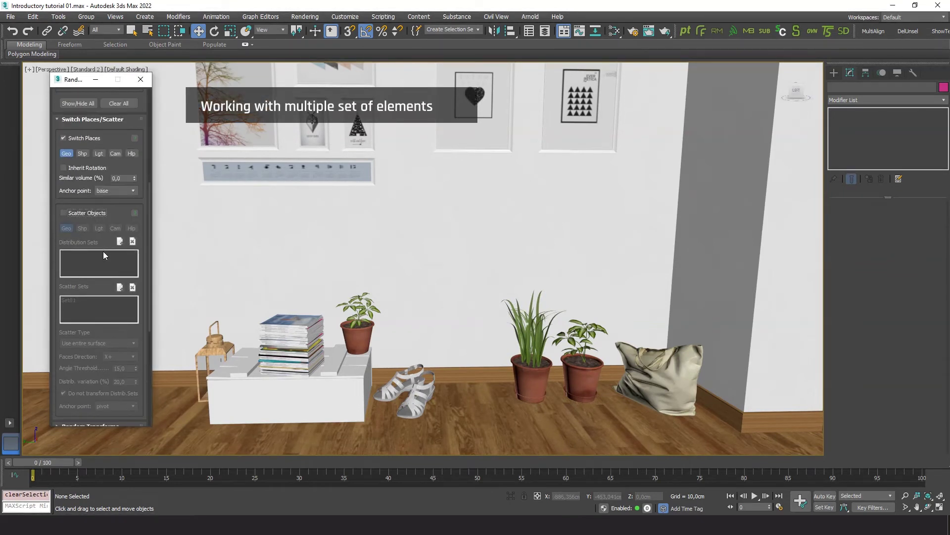
drag(104, 250, 105, 323)
scroll(105, 324, up, 3)
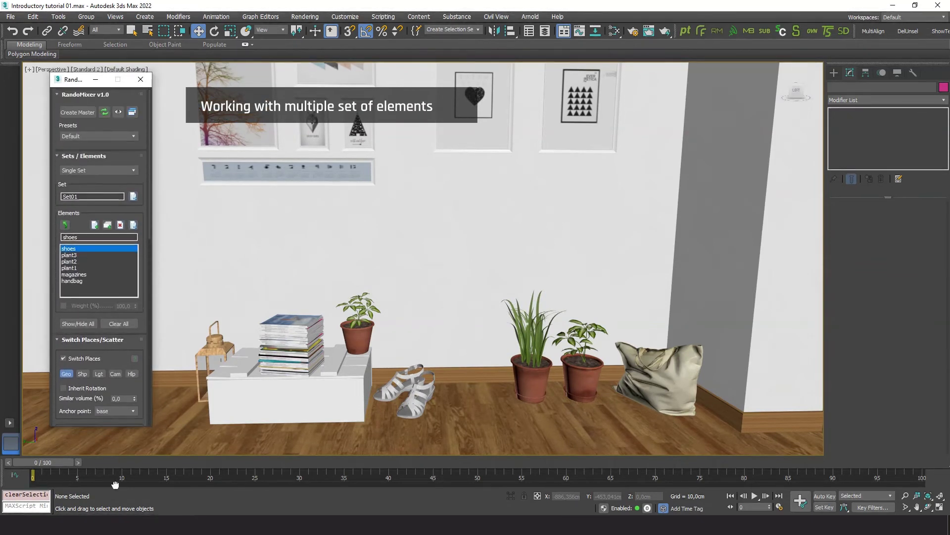
click(135, 170)
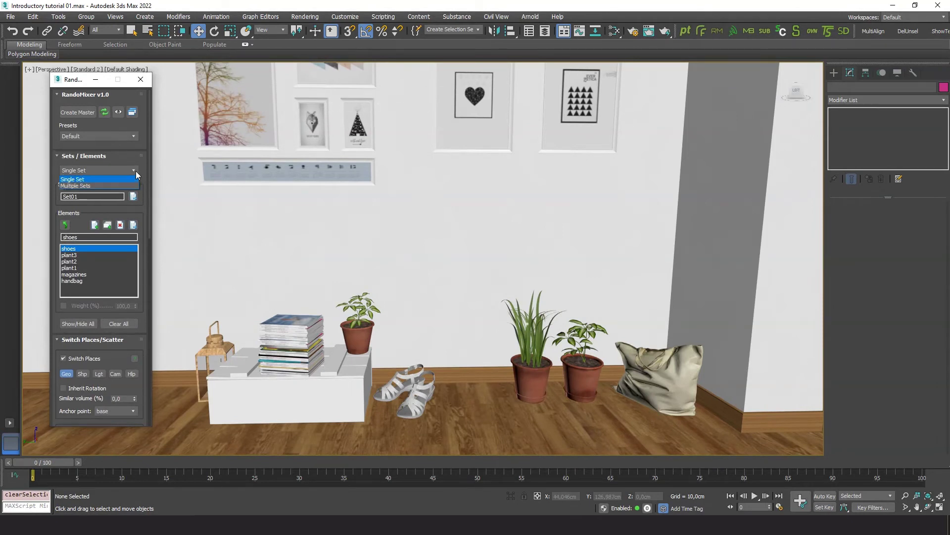
click(75, 185)
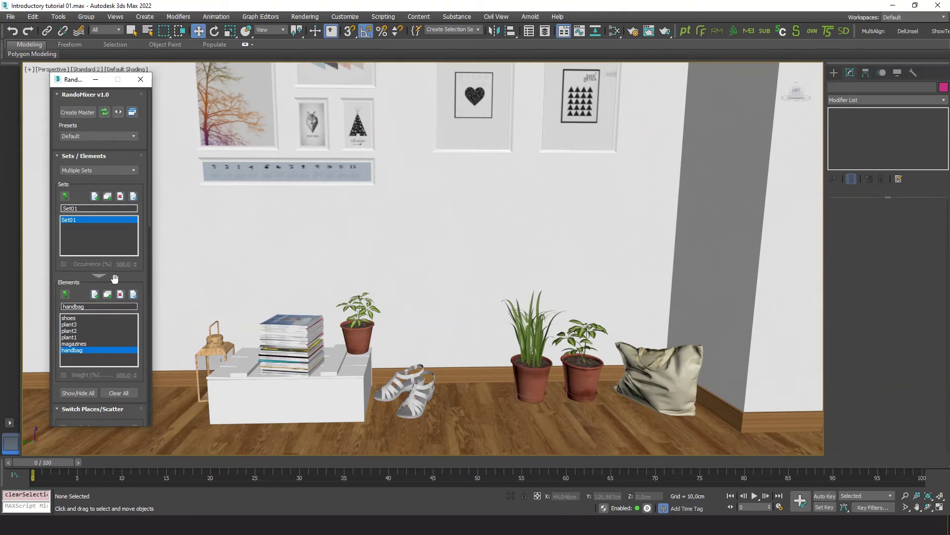
Create a new set from pictures_group1 and pictures_group2 and name it pictures.
click(95, 196)
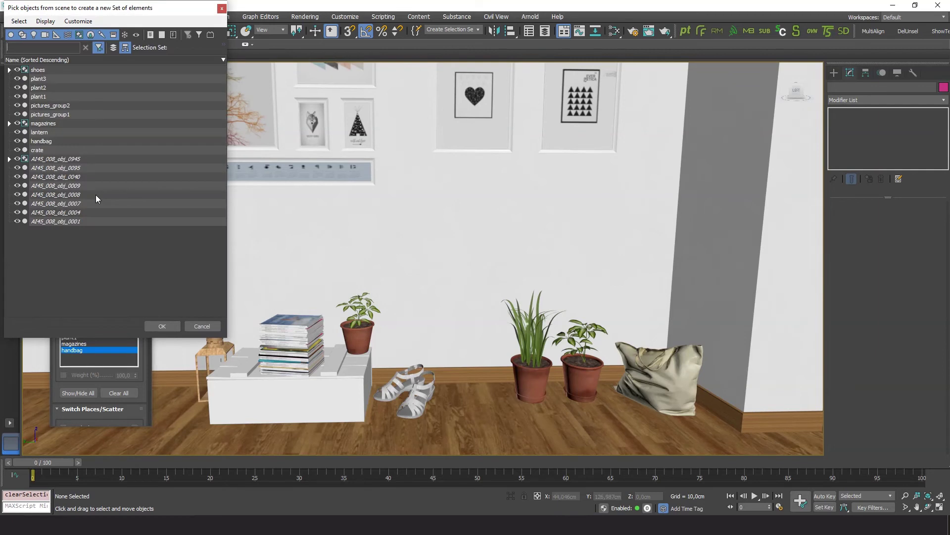
click(53, 113)
ctrl+click(50, 105)
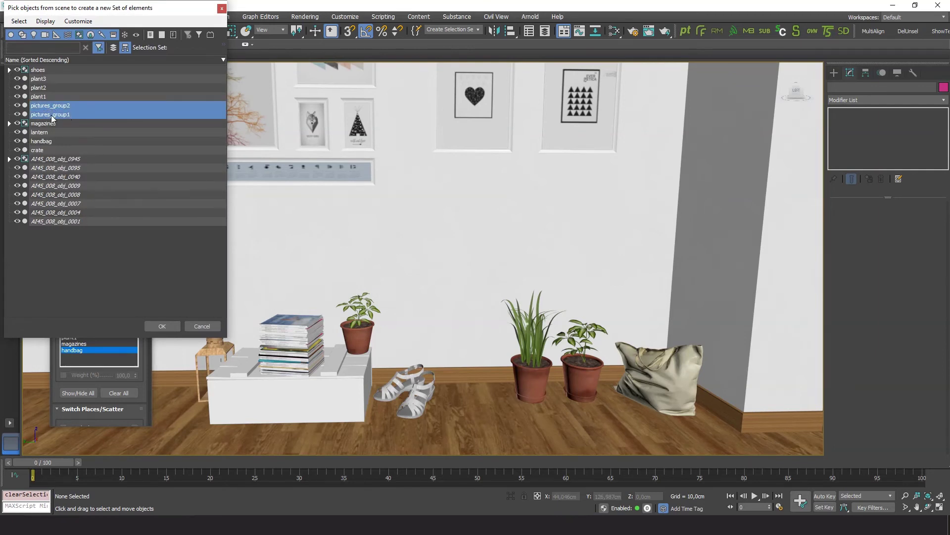
click(167, 325)
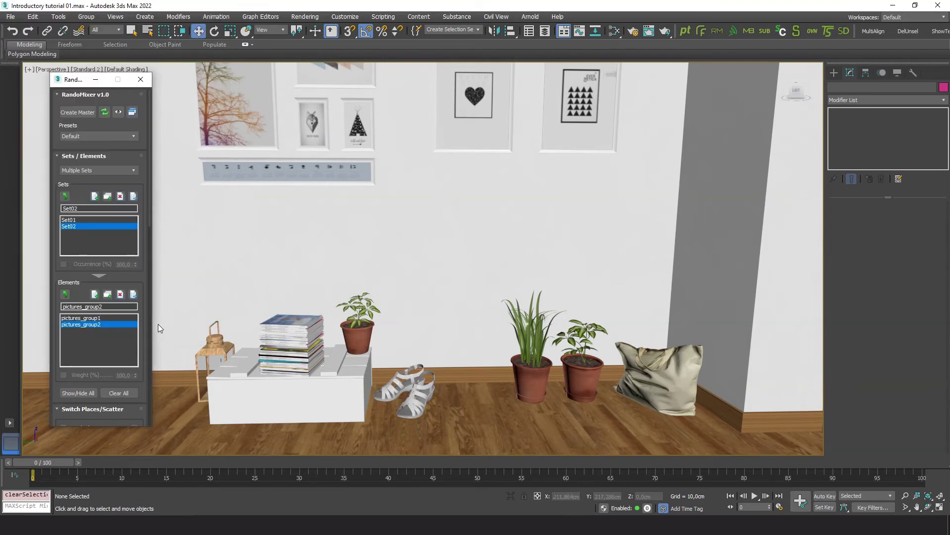
double_click(69, 208)
text(pictures)
key(Return)
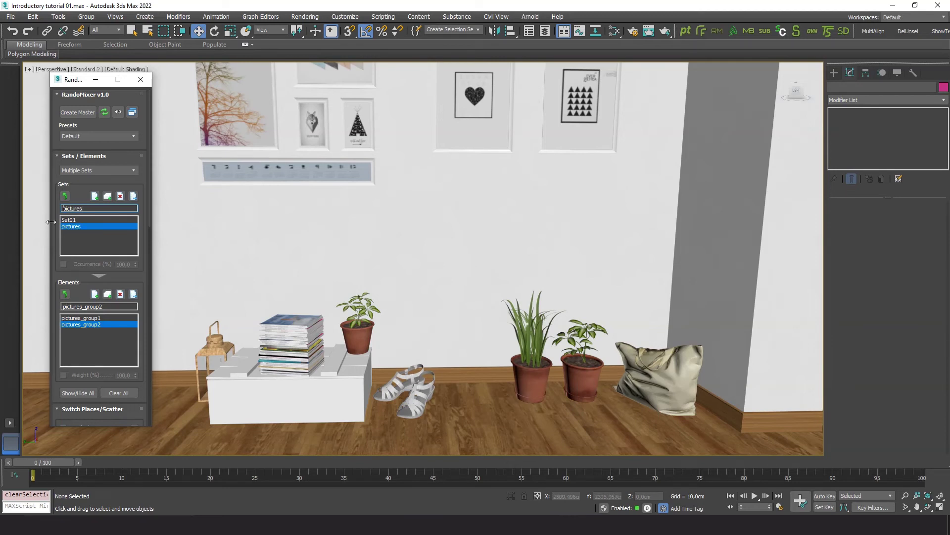
Rename Set01 as objects.
click(73, 220)
drag(80, 208, 35, 208)
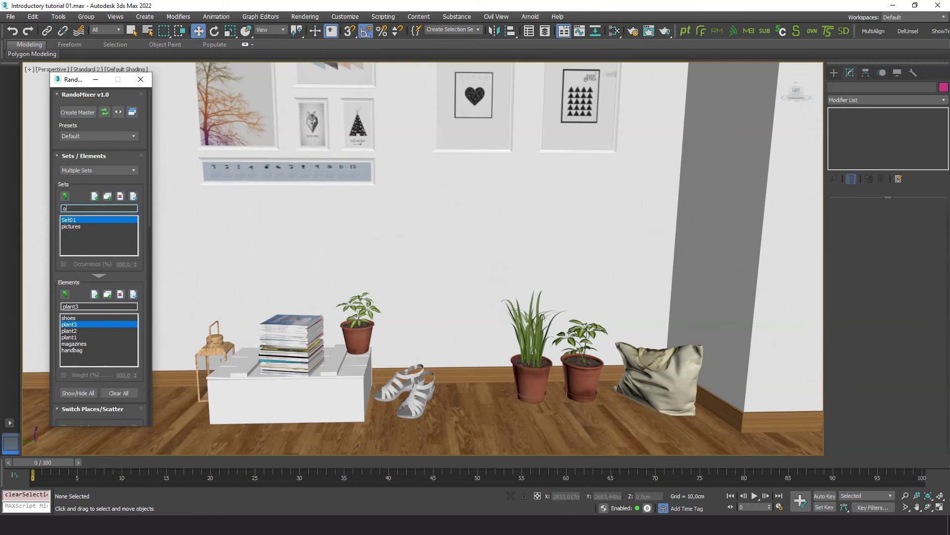
text(objects)
key(Return)
Select the members of the pictures set and then the objects set in the scene to check what each contains.
click(69, 226)
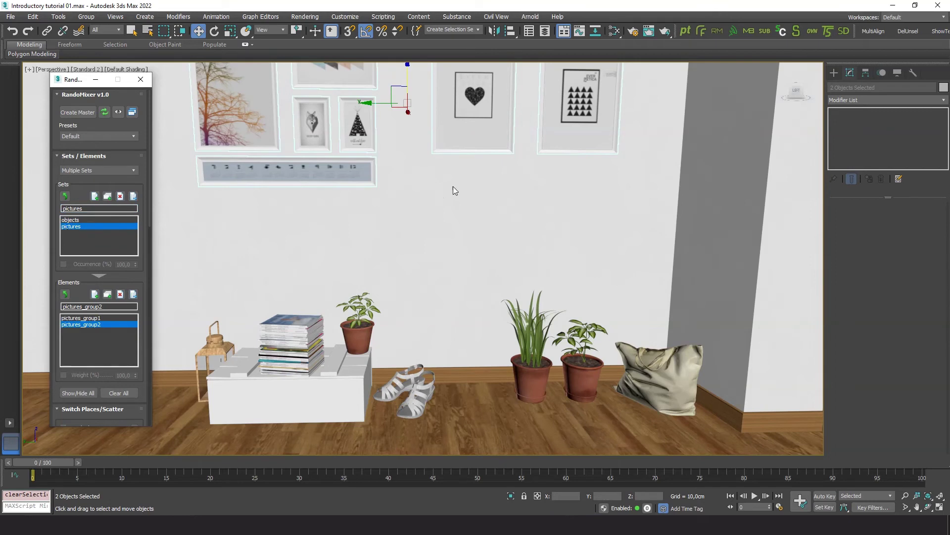
key(z)
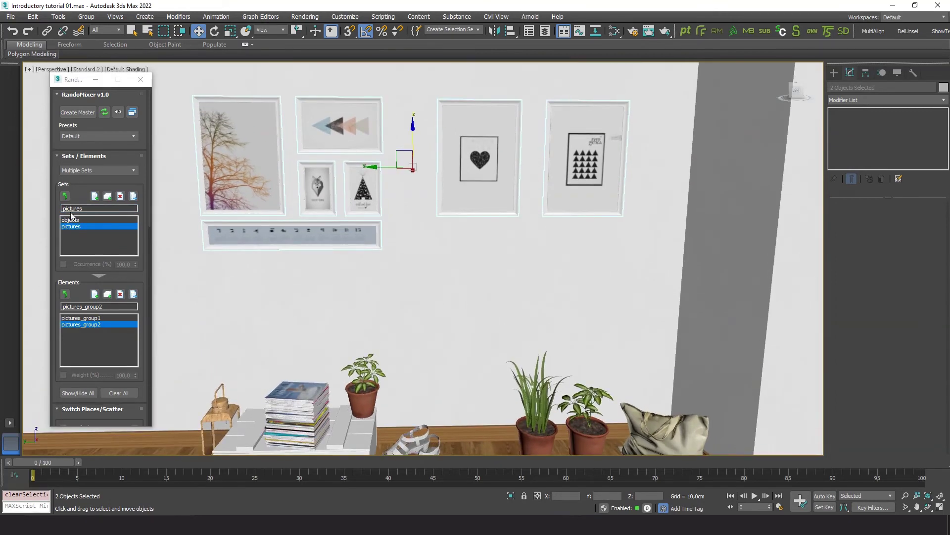
click(80, 219)
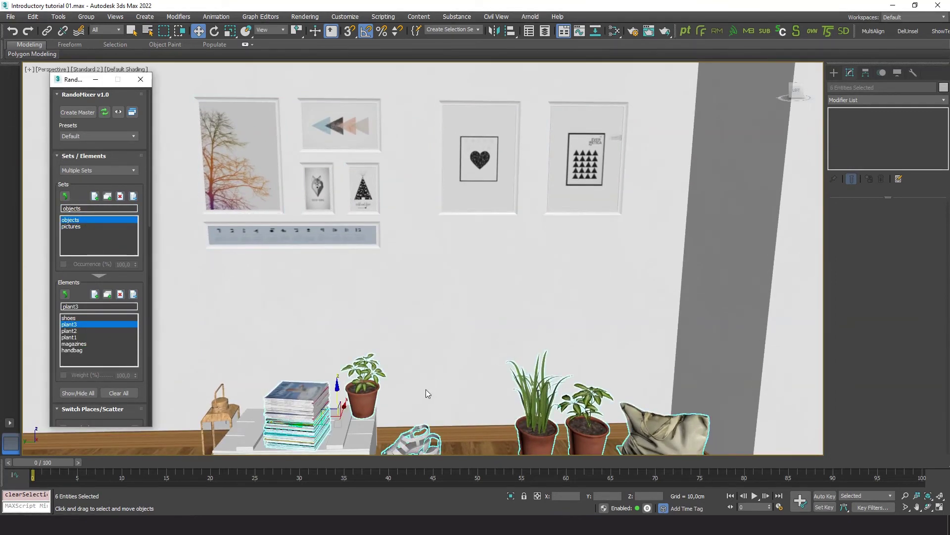
key(z)
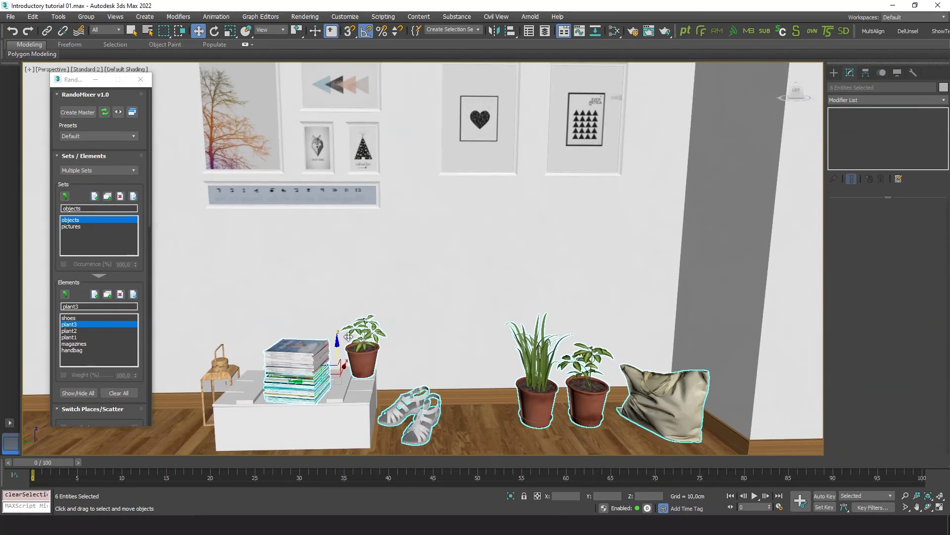
middle_drag(452, 314, 454, 293)
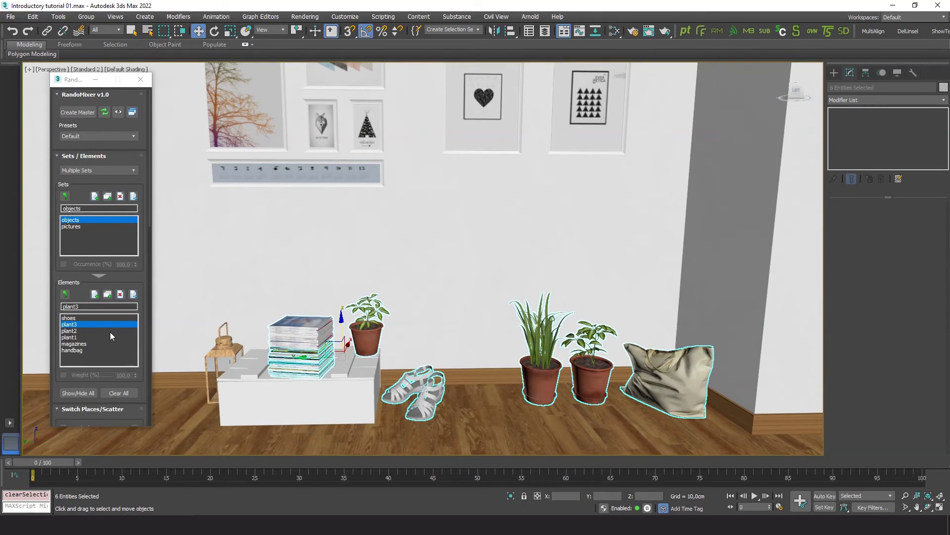
Edit the pictures set's properties to change how active objects per frame are defined, adjust the minimum, and turn off Switch Places.
click(77, 225)
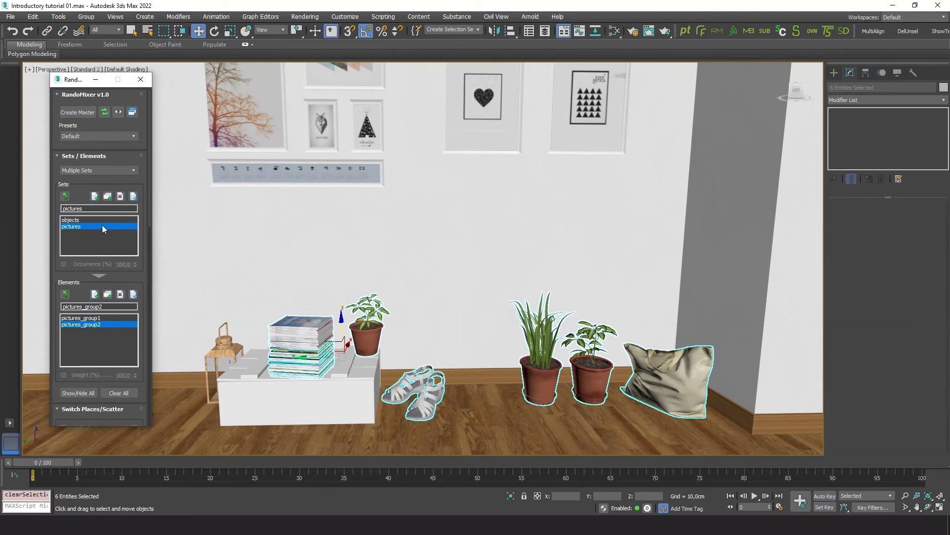
click(135, 197)
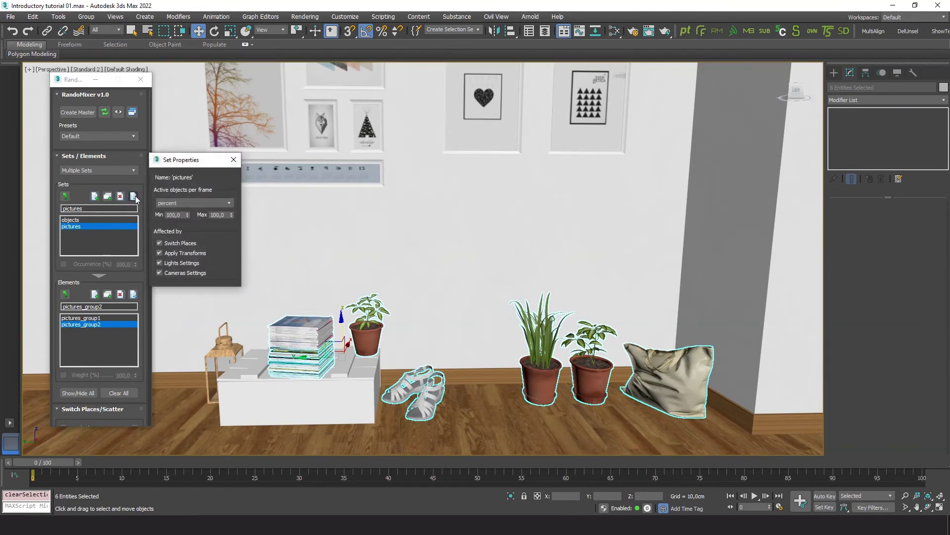
click(191, 204)
click(174, 215)
click(187, 217)
click(165, 243)
click(233, 161)
Create a 20-variant collection from the objects and pictures sets using multiple elements per set.
scroll(141, 350, down, 10)
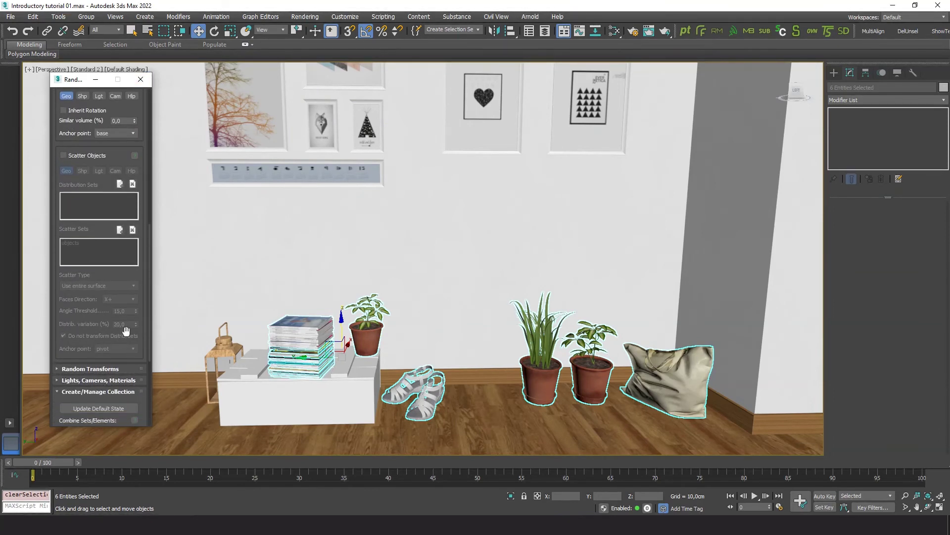
scroll(121, 342, down, 5)
click(112, 304)
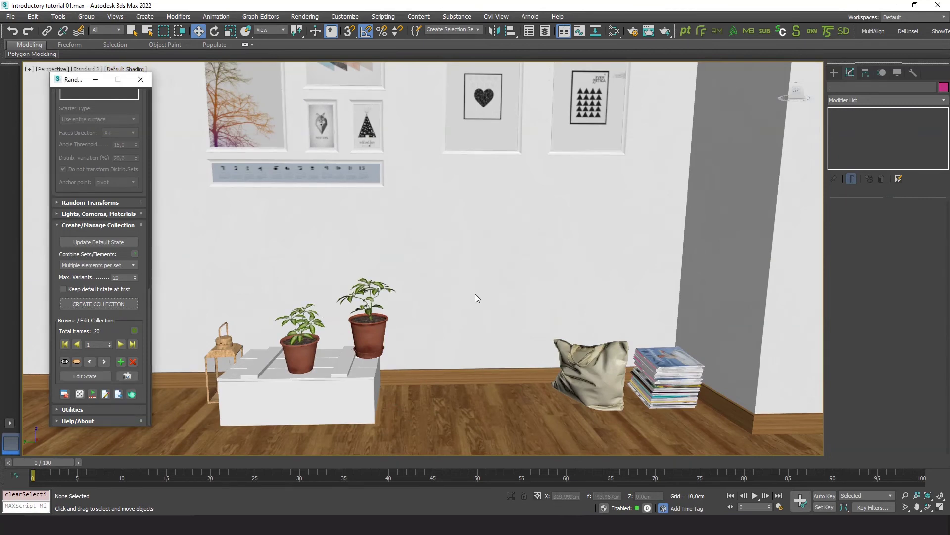
Step through the new collection up to frame 11 to examine how the pictures and objects vary.
middle_drag(476, 293, 467, 311)
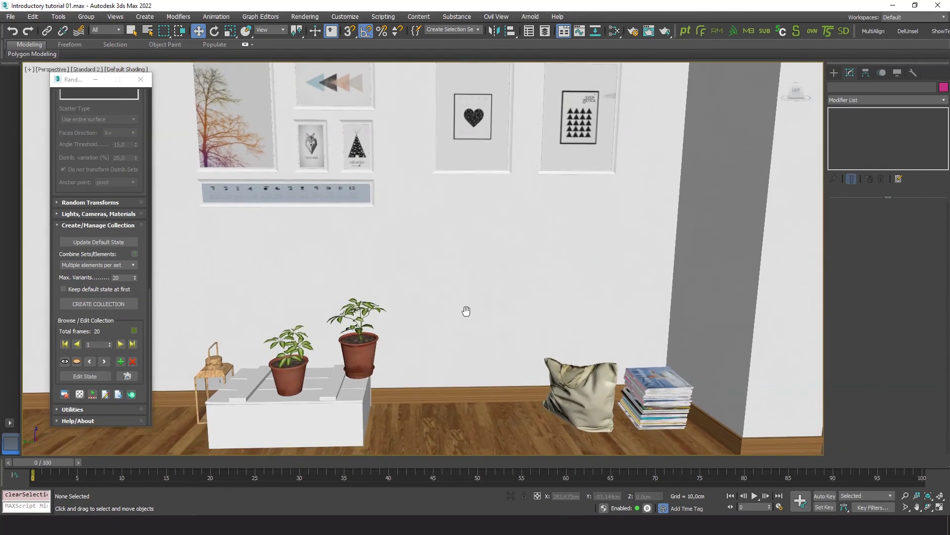
scroll(438, 286, down, 3)
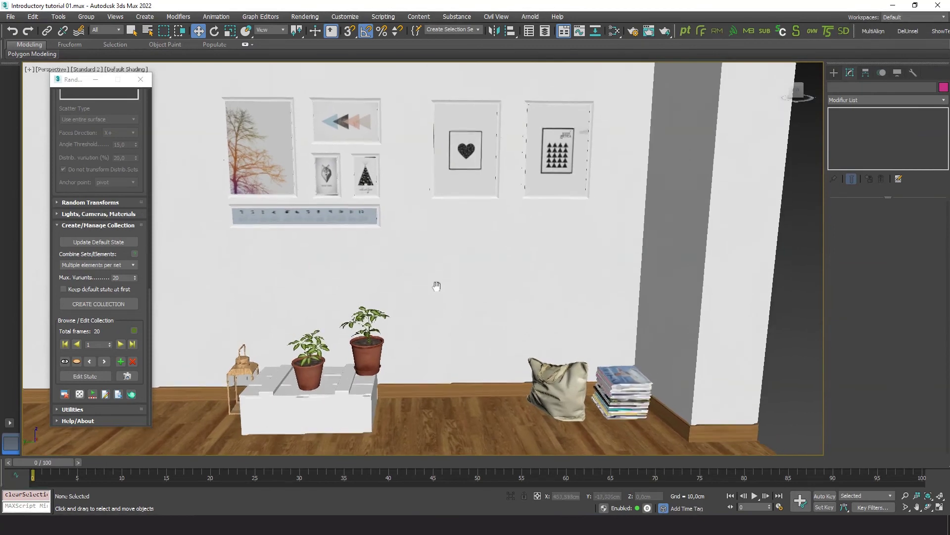
click(120, 345)
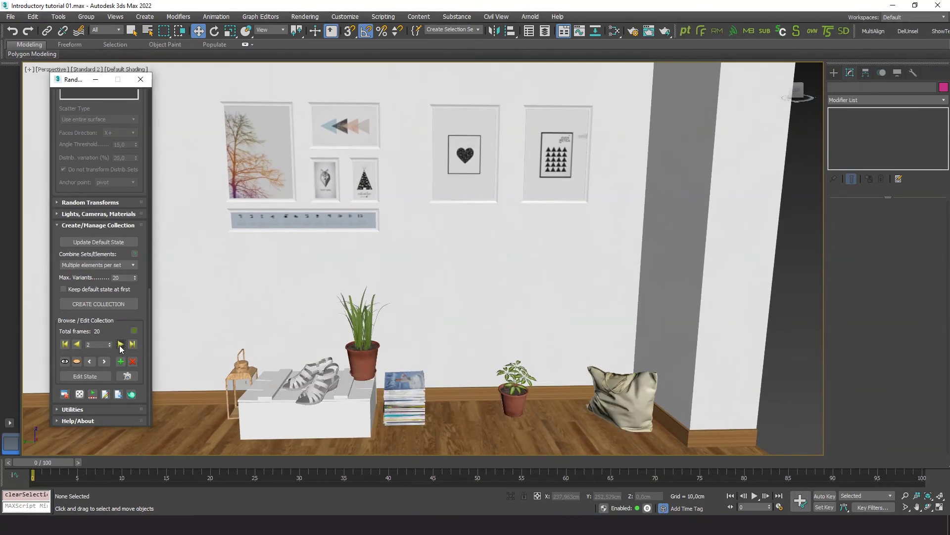
click(120, 344)
click(120, 345)
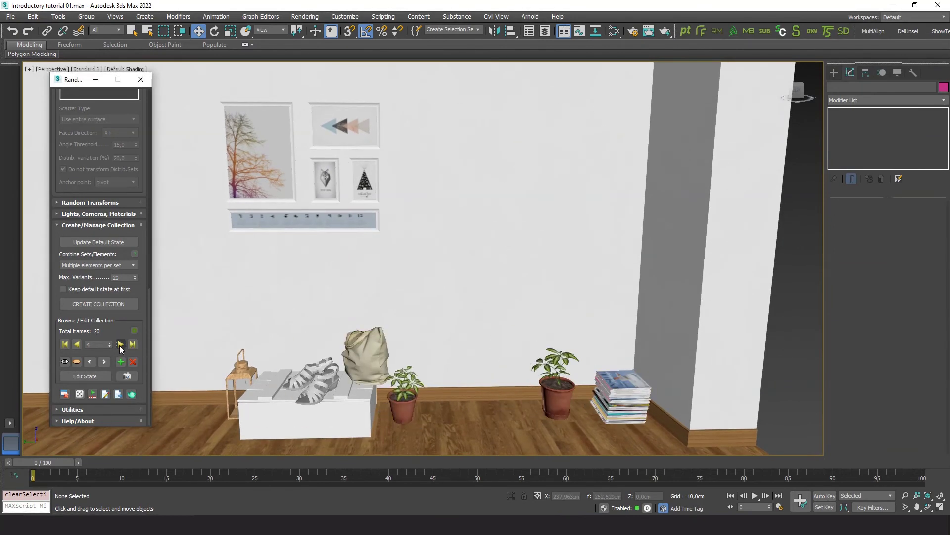
click(120, 345)
click(120, 344)
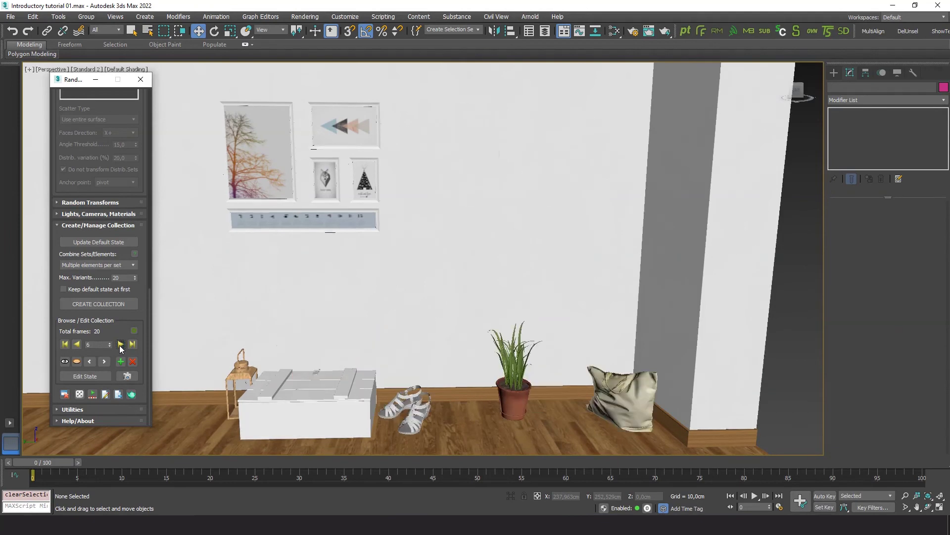
click(120, 345)
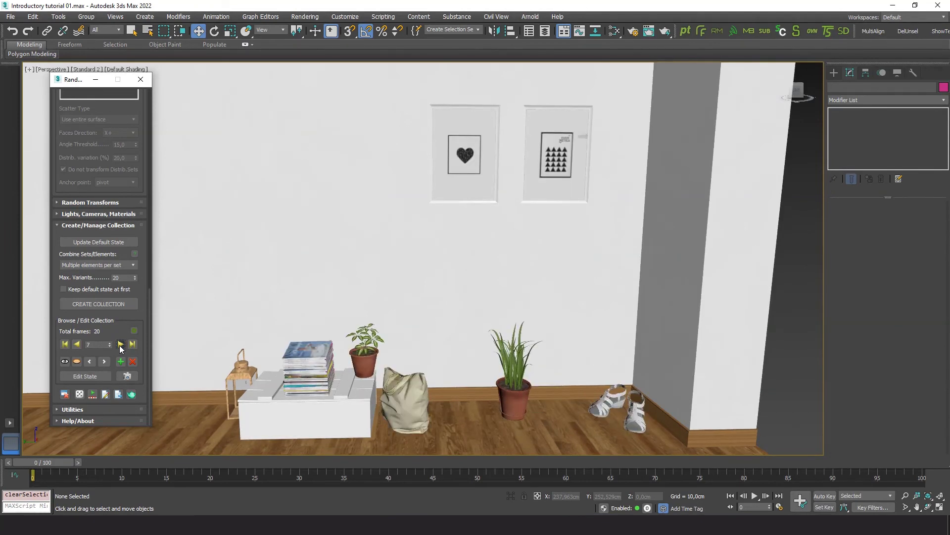
click(120, 345)
click(120, 344)
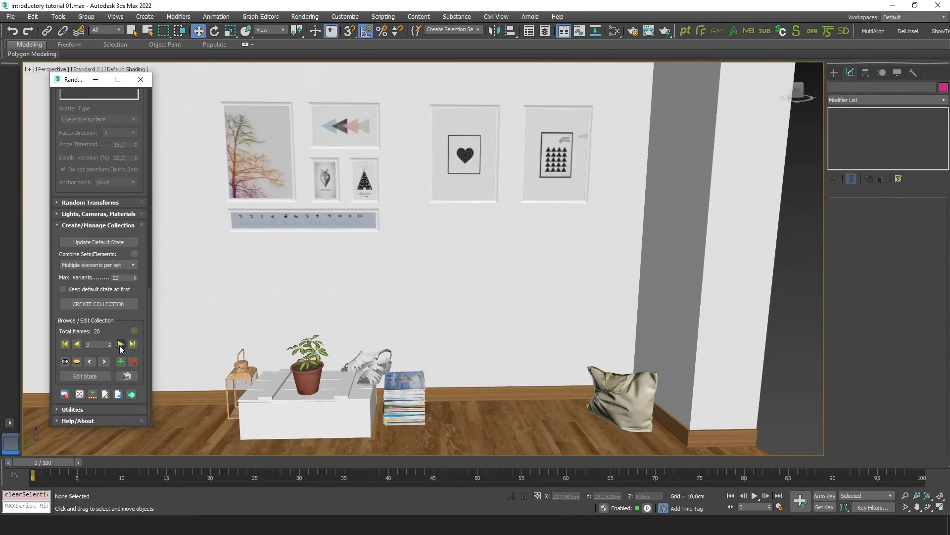
click(120, 345)
click(120, 344)
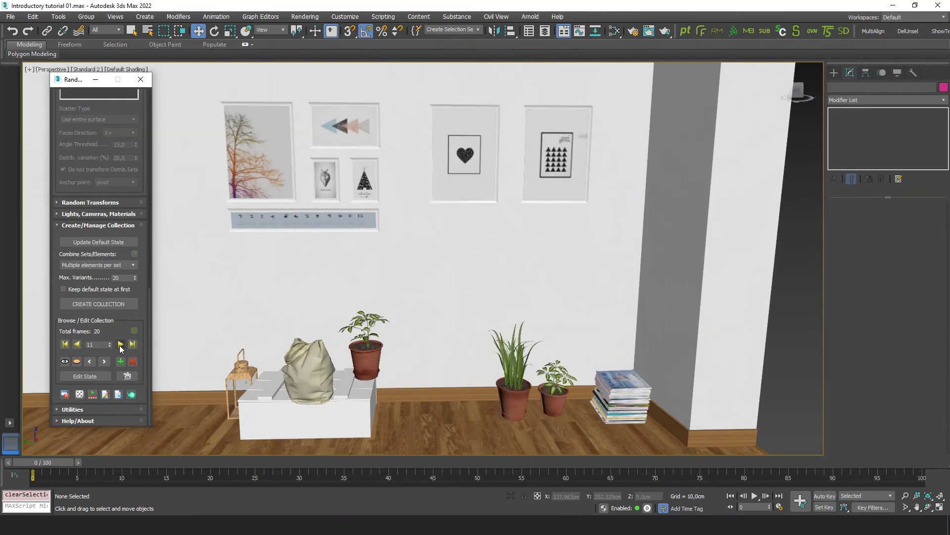
Advance two more frames to frame 13 to check the remaining variation of pictures and objects.
click(120, 344)
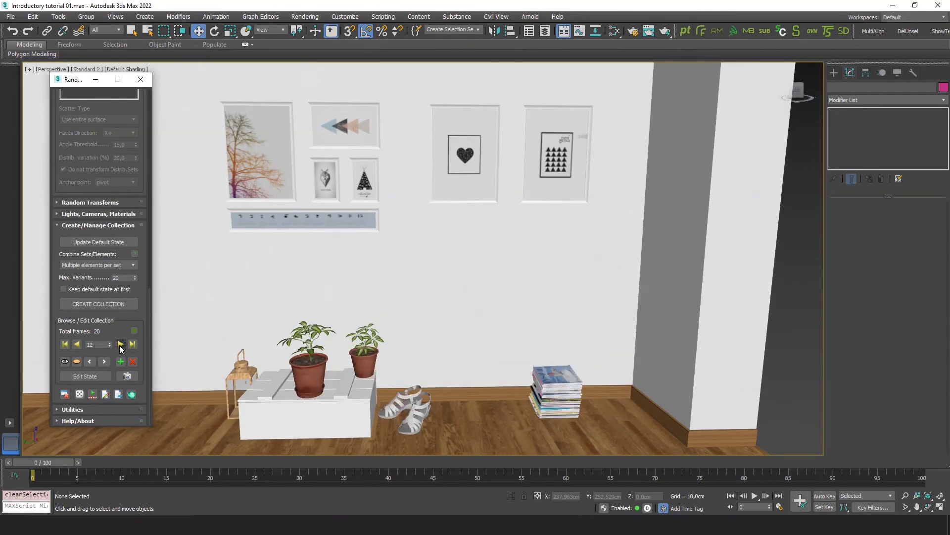
click(121, 344)
Set the Similar volume tolerance of Switch Places to 50%.
scroll(101, 253, up, 3)
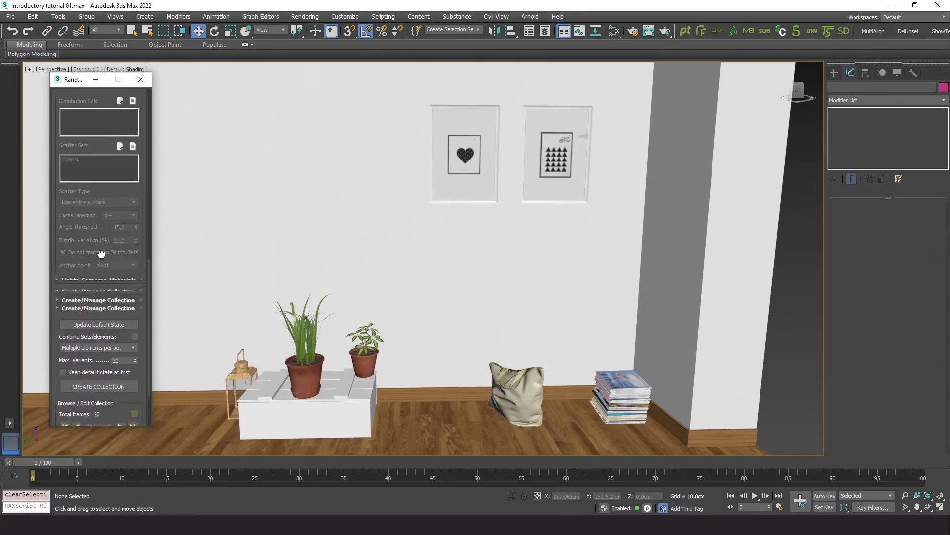
scroll(101, 254, up, 3)
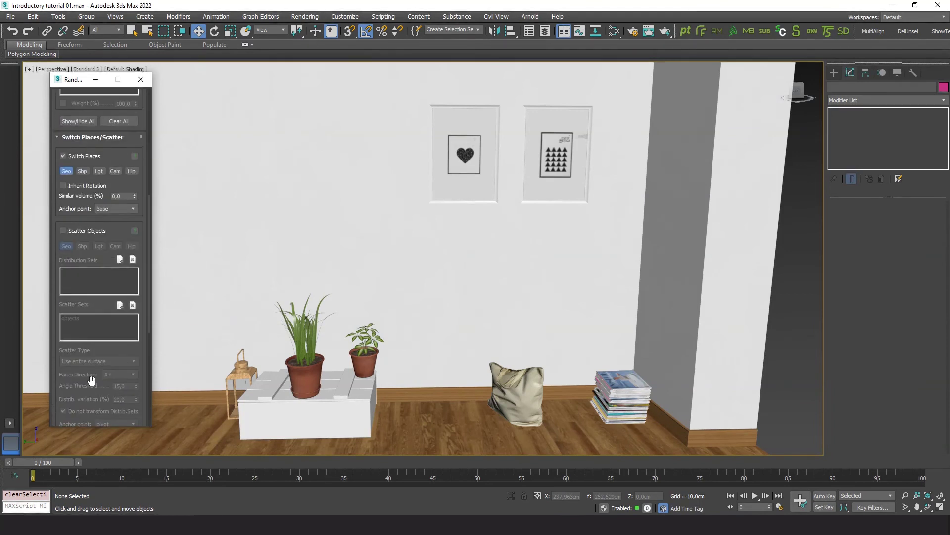
click(123, 195)
text(50)
click(118, 228)
Create a new collection of up to 20 variants with multiple elements per set, replacing the current one.
scroll(118, 227, down, 5)
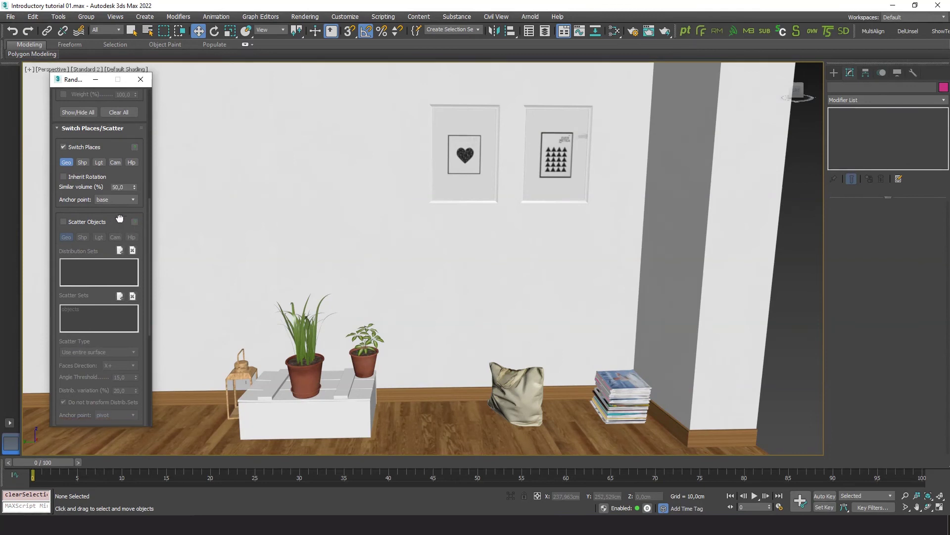
click(104, 330)
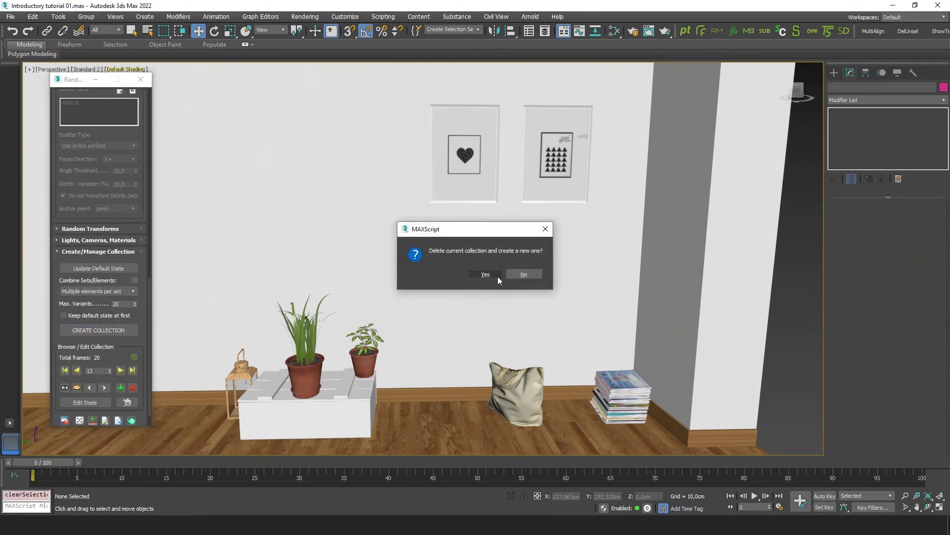
click(482, 273)
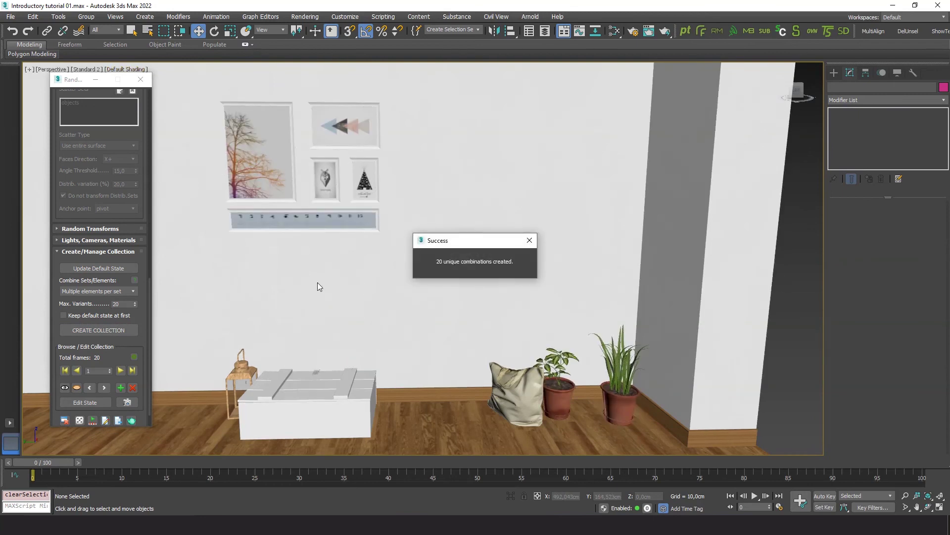
Step through all 20 frames of the new collection and on to frame 5 again, examining which objects switch places.
click(121, 371)
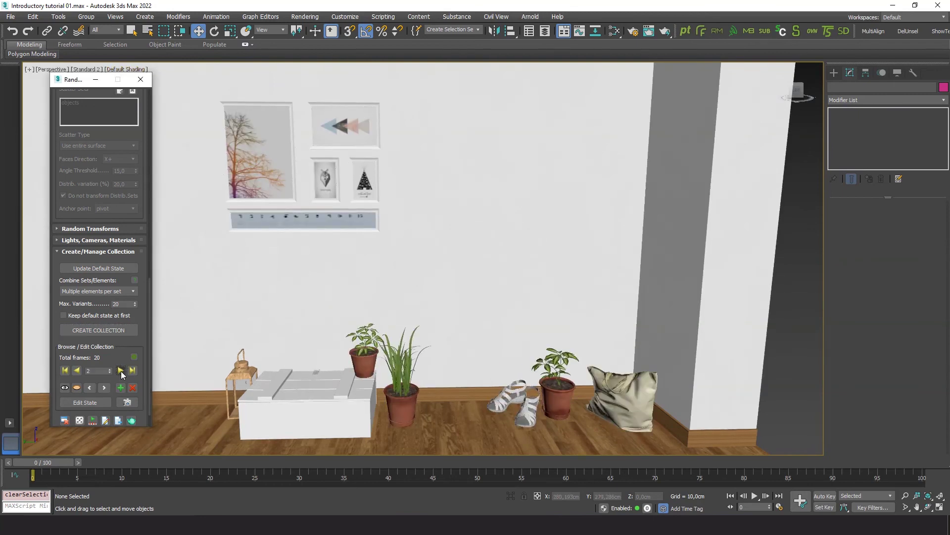
click(120, 370)
click(121, 371)
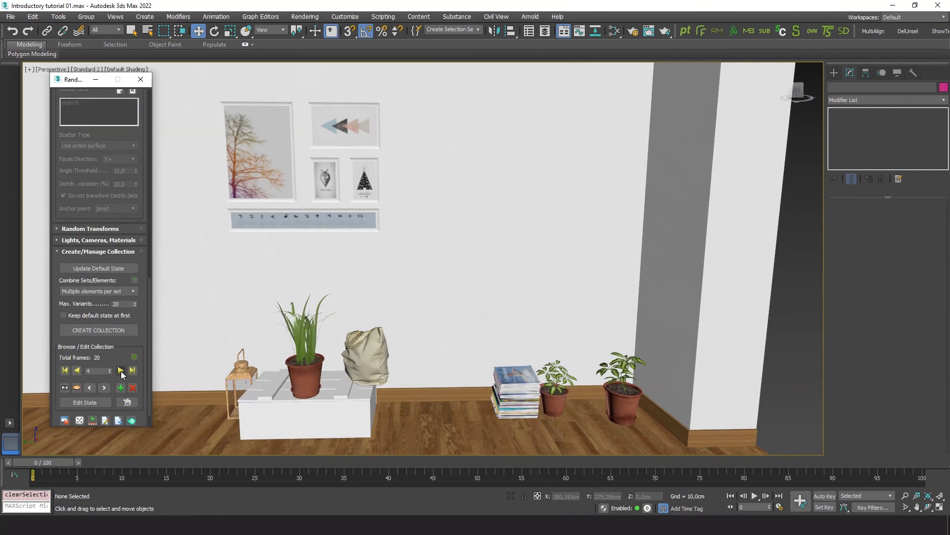
click(121, 370)
click(121, 370)
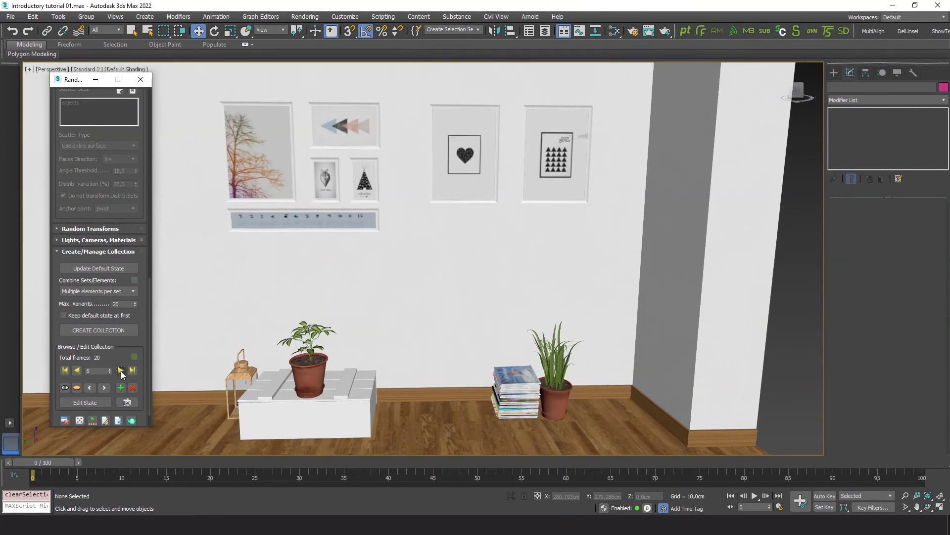
click(121, 371)
click(121, 371)
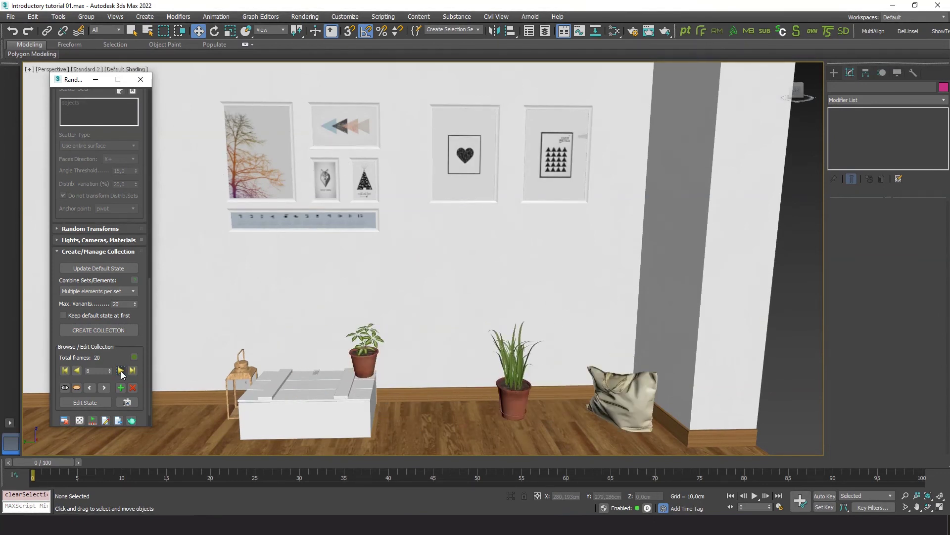
click(121, 371)
click(121, 370)
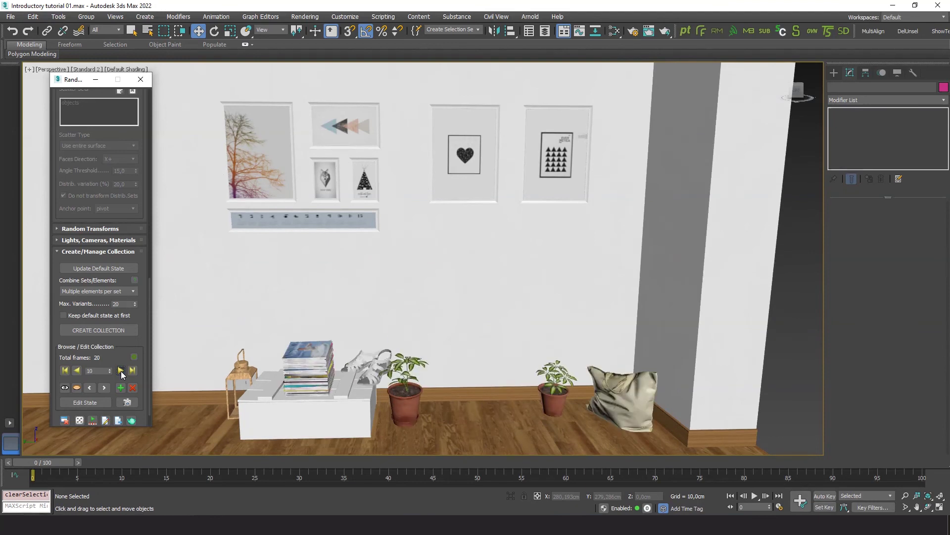
click(121, 370)
click(121, 370)
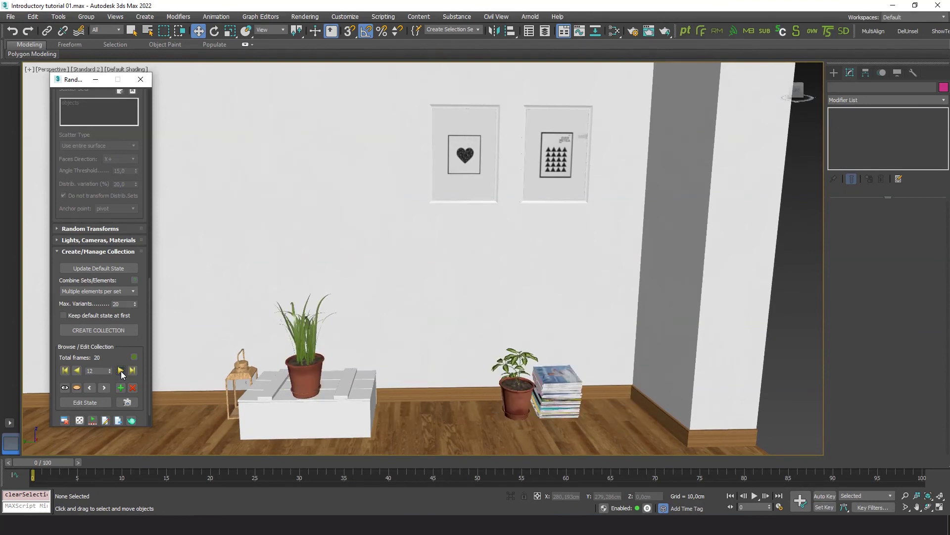
click(121, 370)
click(121, 370)
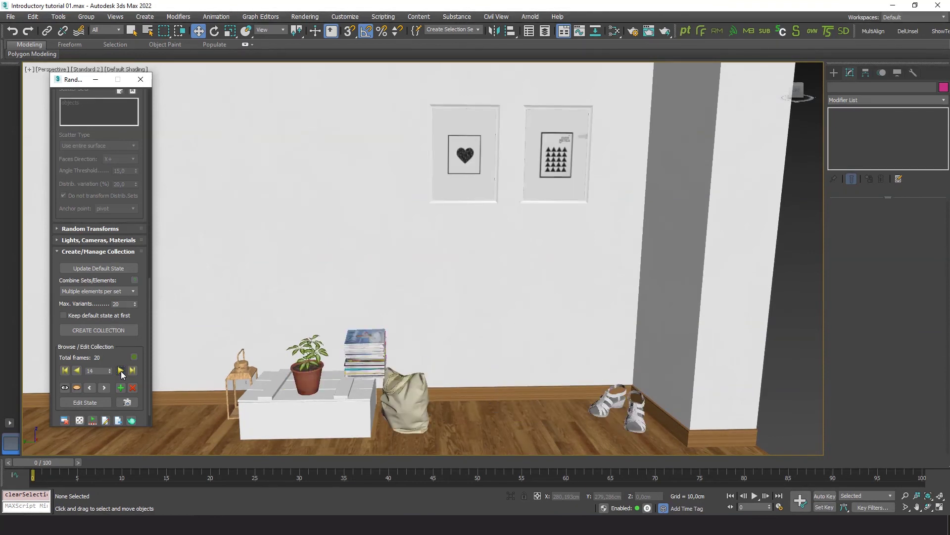
click(121, 371)
click(121, 370)
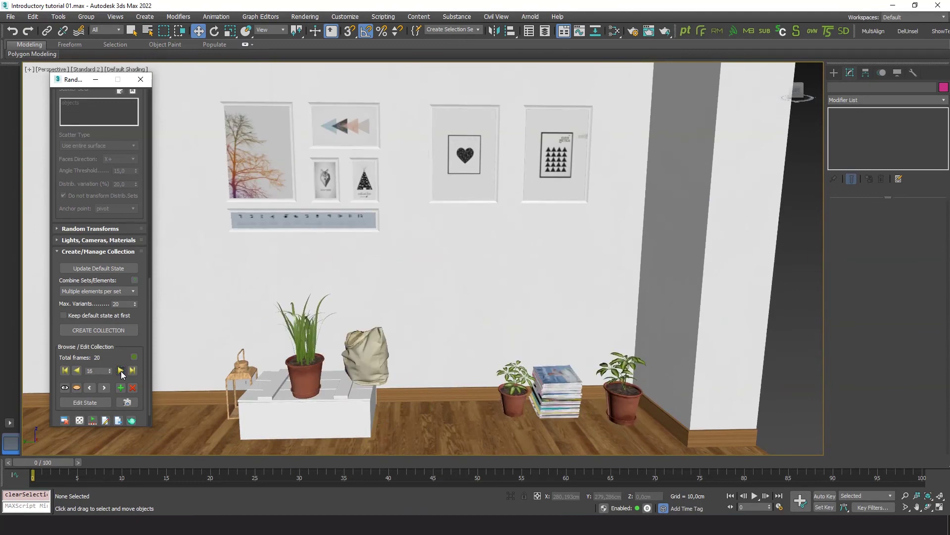
click(120, 370)
click(121, 371)
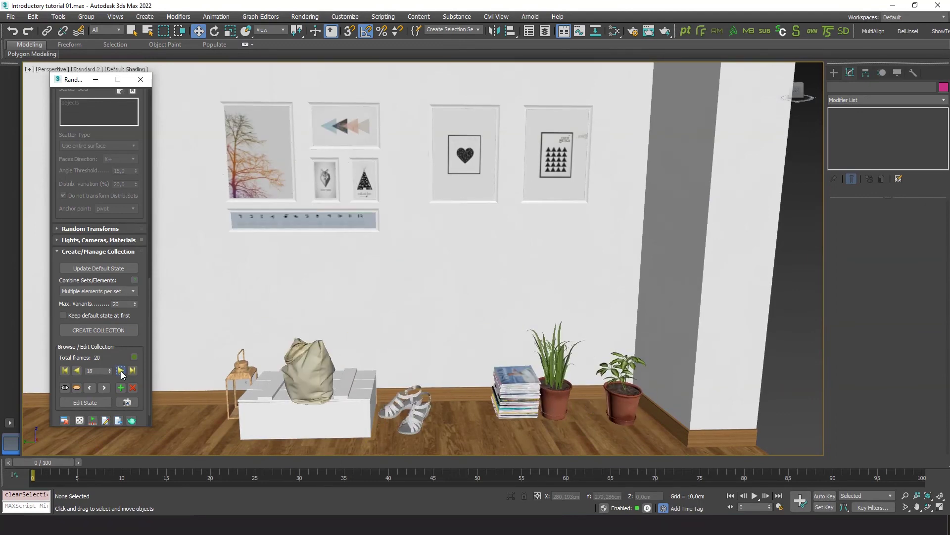
click(121, 370)
click(121, 370)
click(121, 370)
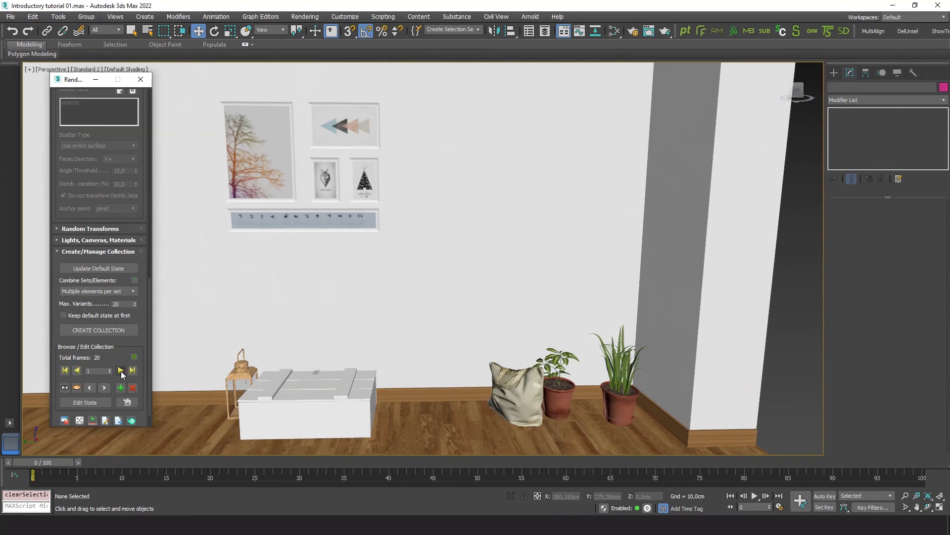
click(120, 370)
click(121, 370)
click(121, 370)
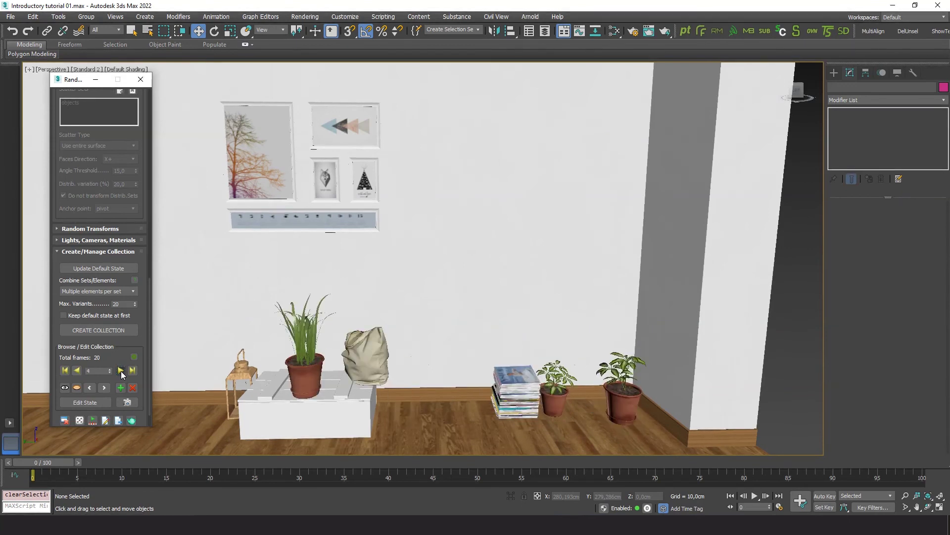
click(121, 370)
click(121, 370)
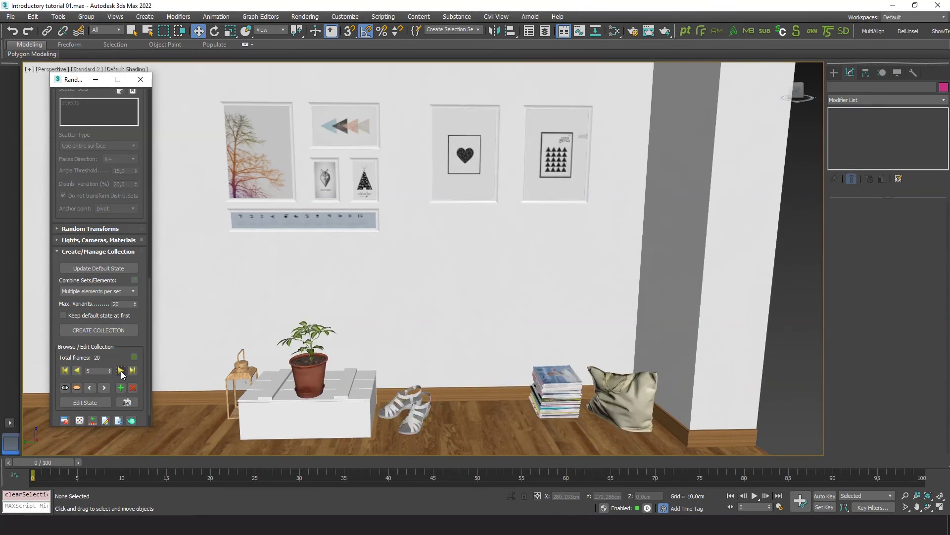